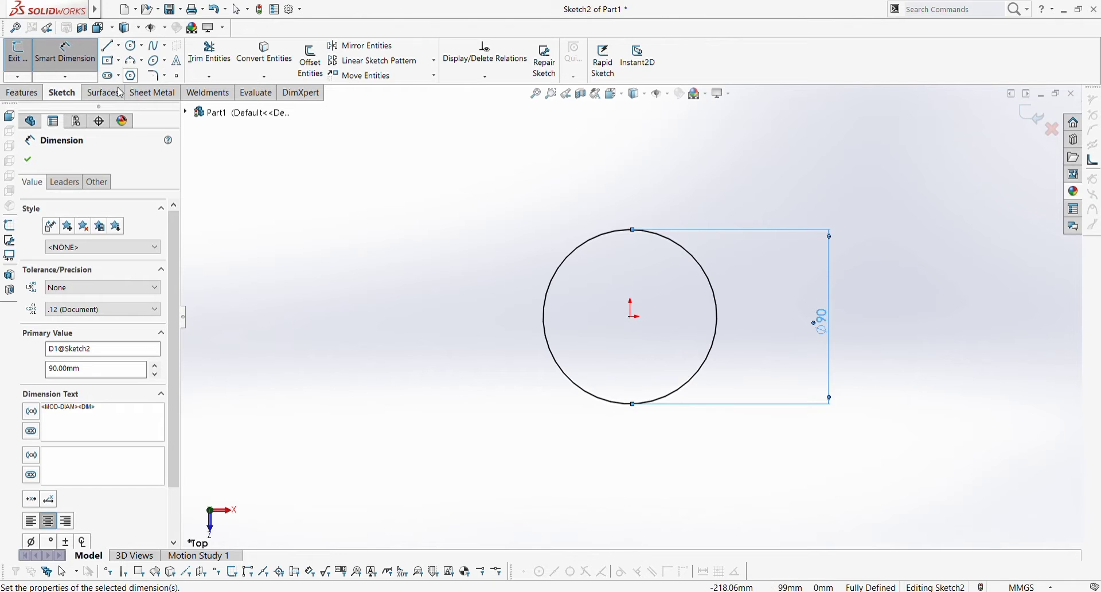
# Extrude the 90 mm circle sketch as a solid disc, Mid Plane, 10 mm deep.
pyautogui.click(28, 159)
pyautogui.click(22, 92)
pyautogui.click(24, 60)
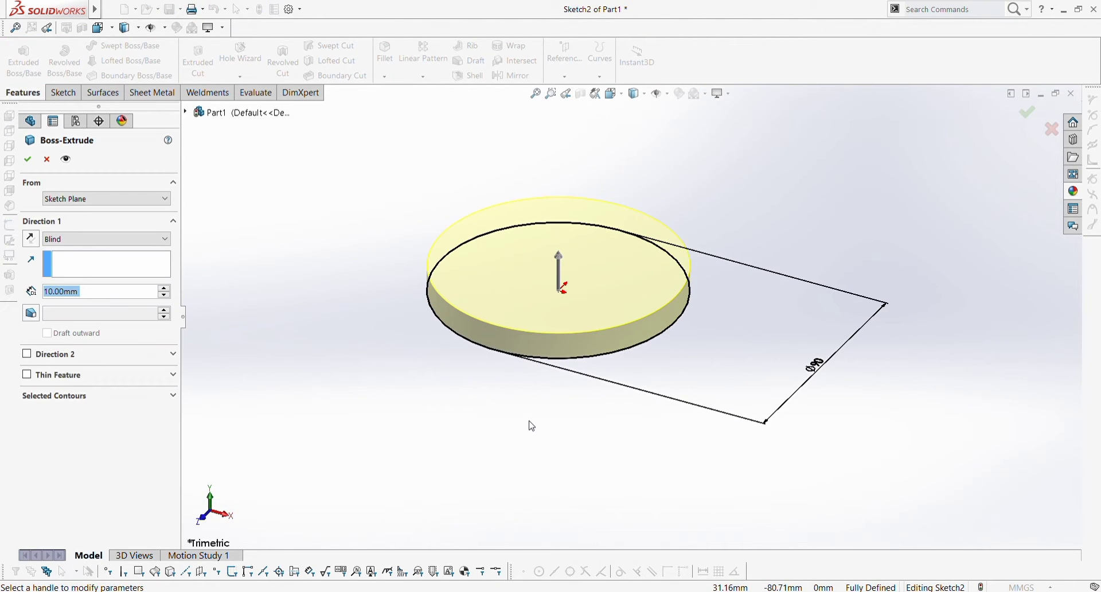
pyautogui.click(85, 245)
pyautogui.click(102, 304)
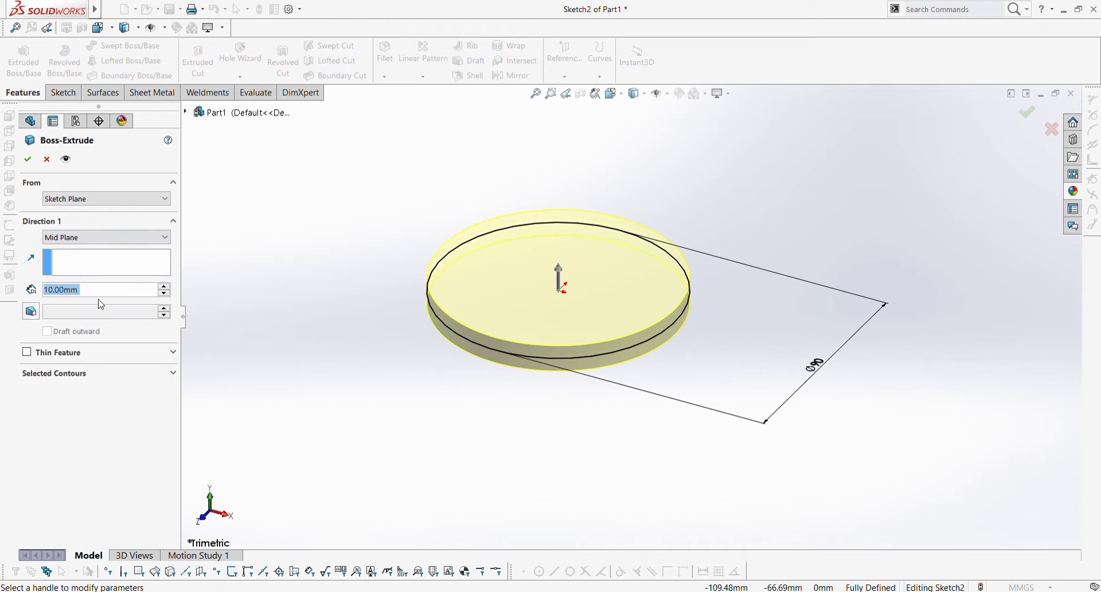
pyautogui.click(27, 161)
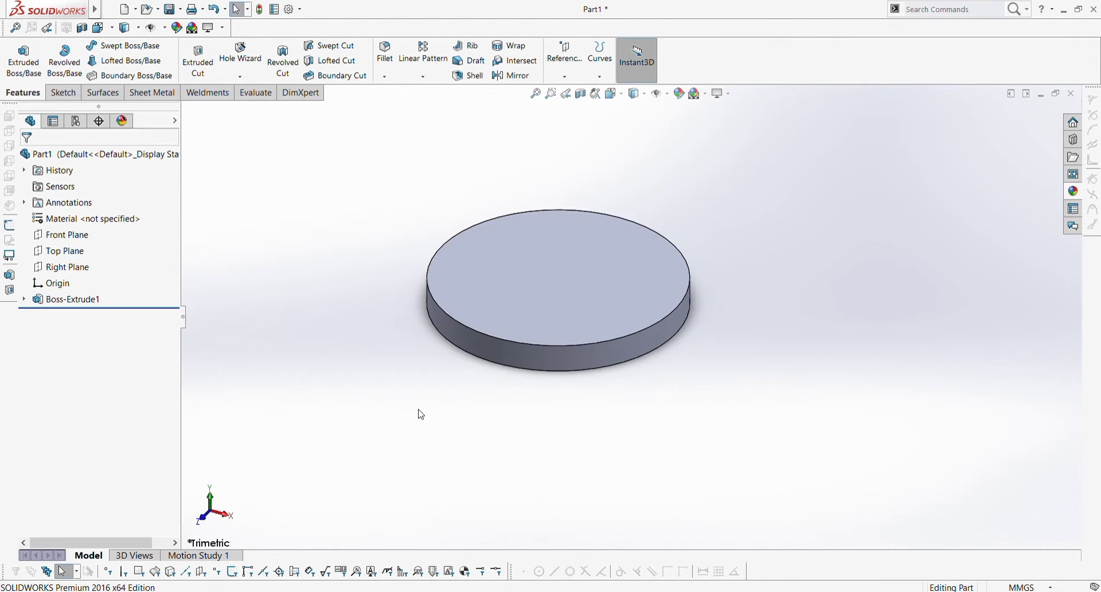
# Set the disc's extrusion depth to 5 mm and rebuild the part.
pyautogui.click(462, 352)
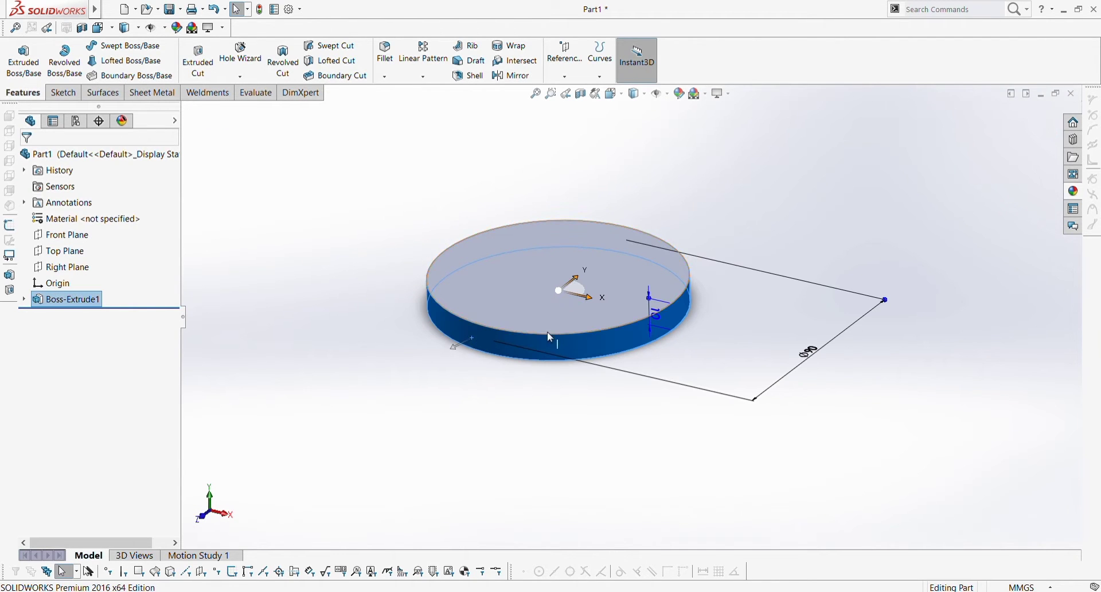
pyautogui.click(650, 316)
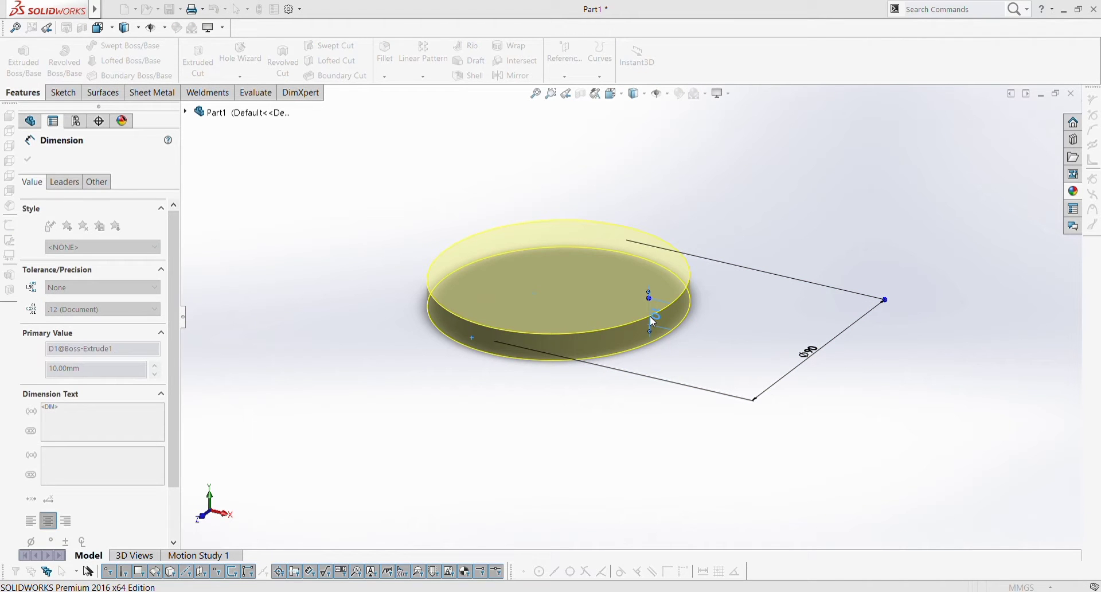
pyautogui.press('Escape')
pyautogui.press('Escape')
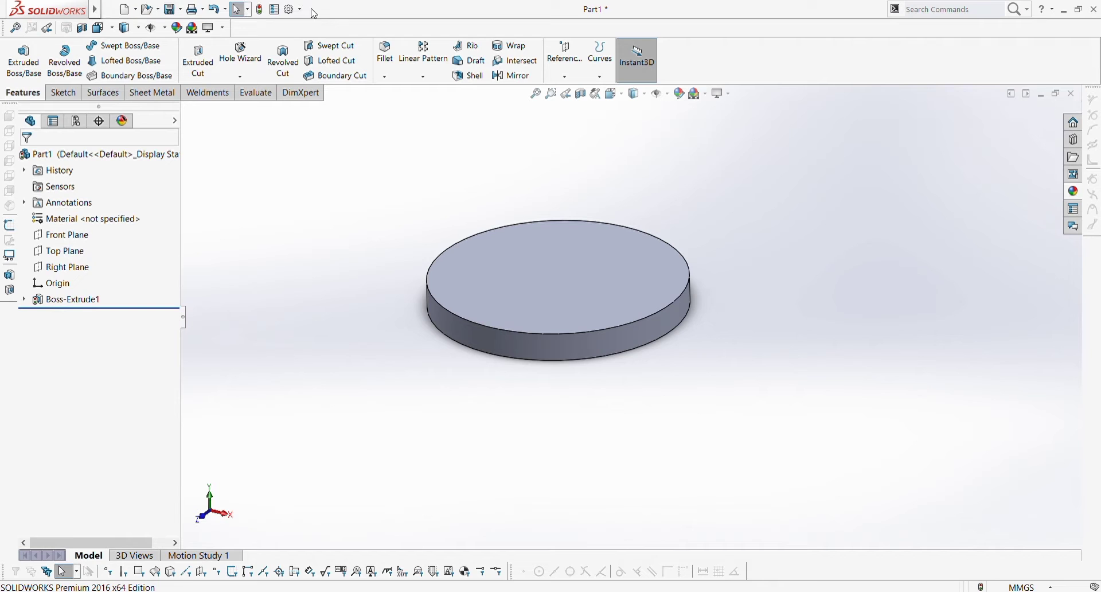
pyautogui.click(259, 10)
# Start a sketch on the disc's top face and draw a vertical 45 mm construction line from the origin to the front rim.
pyautogui.click(507, 325)
pyautogui.click(555, 303)
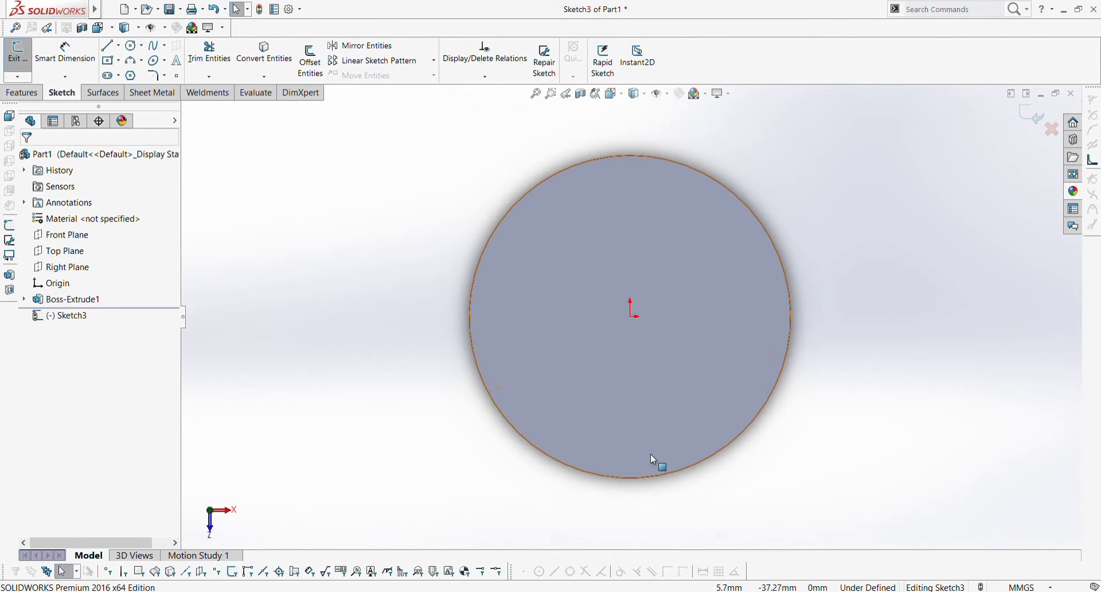
pyautogui.click(109, 46)
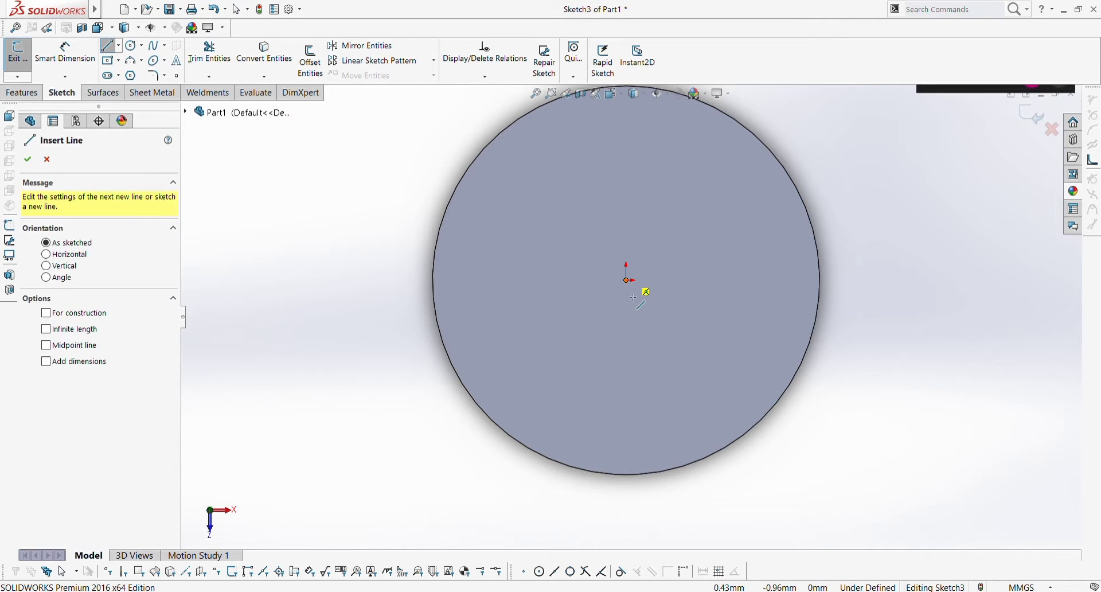
pyautogui.click(627, 280)
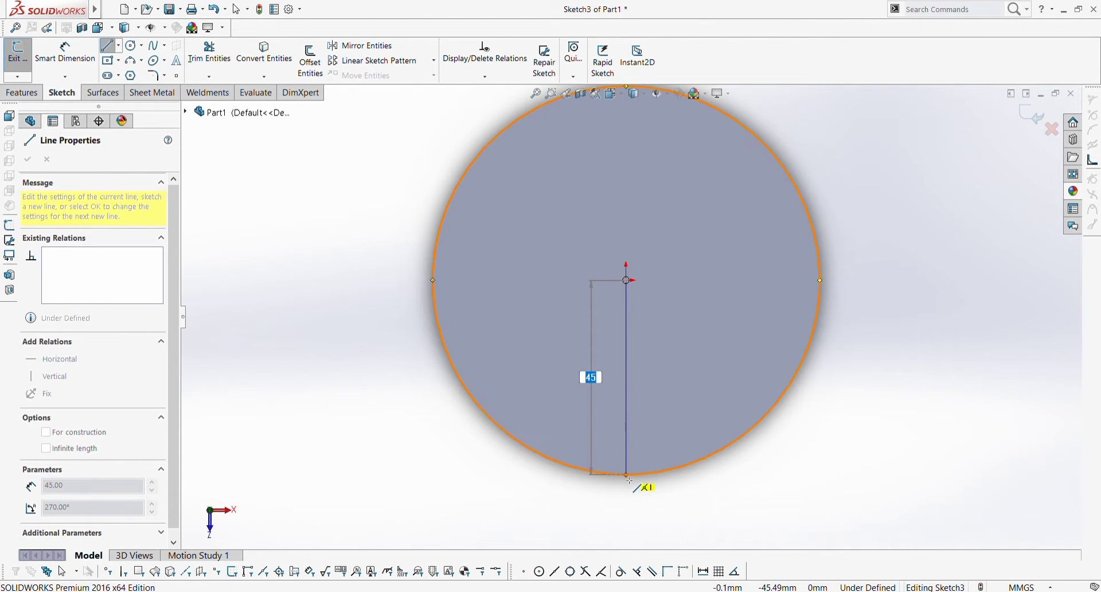
pyautogui.click(627, 475)
pyautogui.press('Escape')
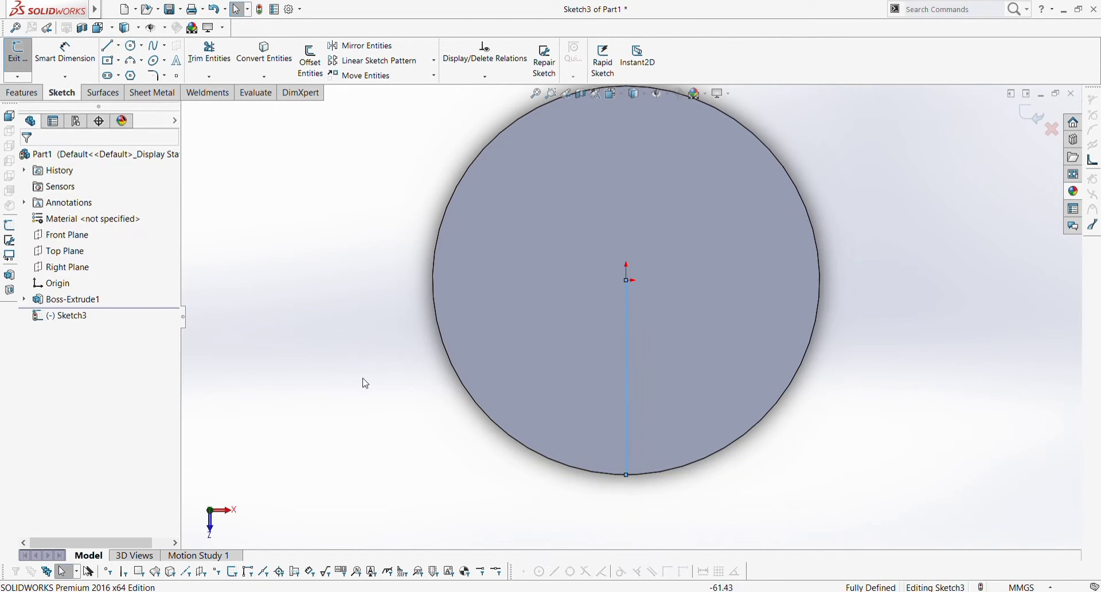
pyautogui.click(626, 389)
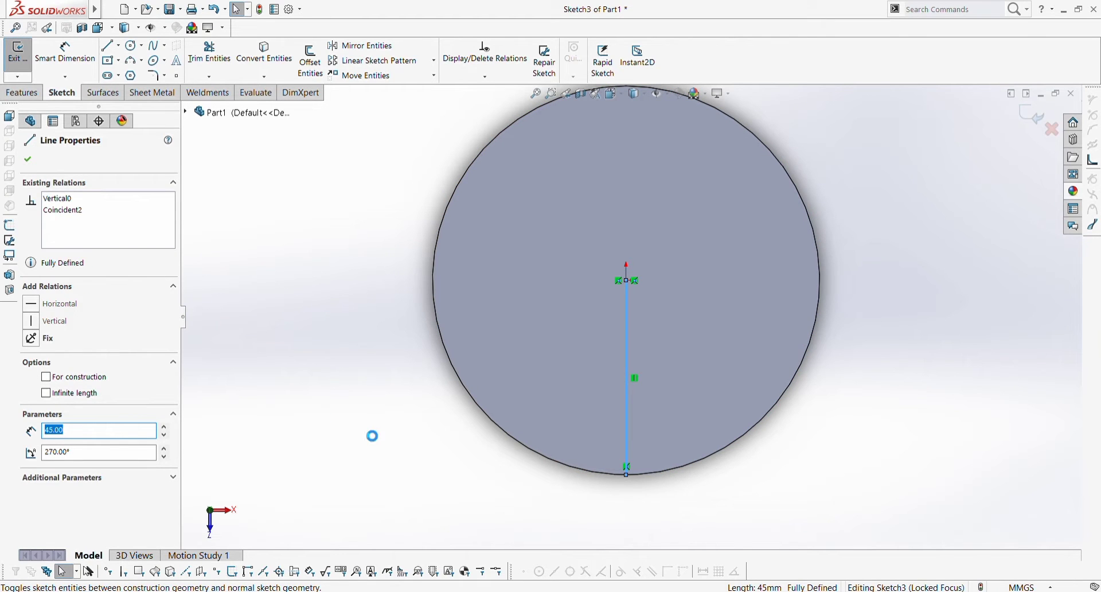
# Sketch a narrow center rectangle on the construction line's rim endpoint, reaching about 12.8 mm to either side of the rim along the line.
pyautogui.scroll(-5, 627, 453)
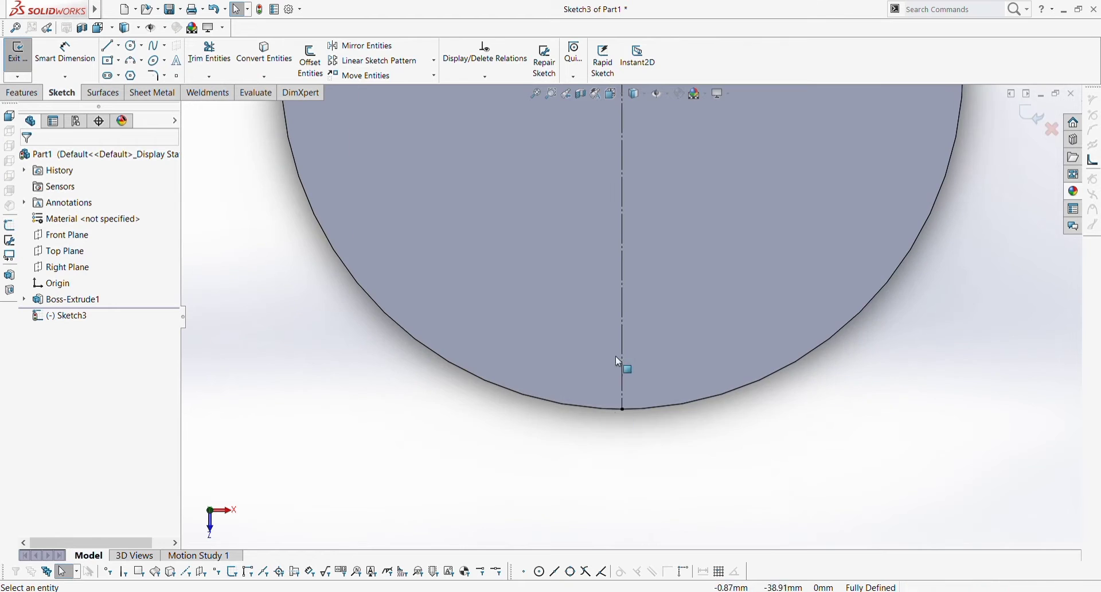
pyautogui.scroll(-2, 618, 360)
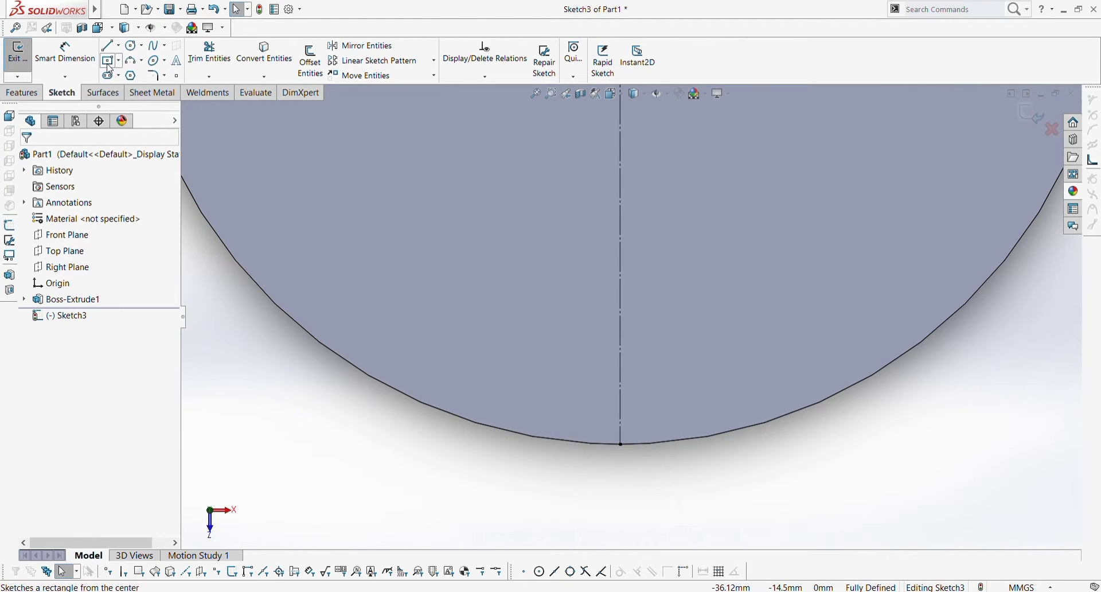
pyautogui.click(109, 67)
pyautogui.click(624, 449)
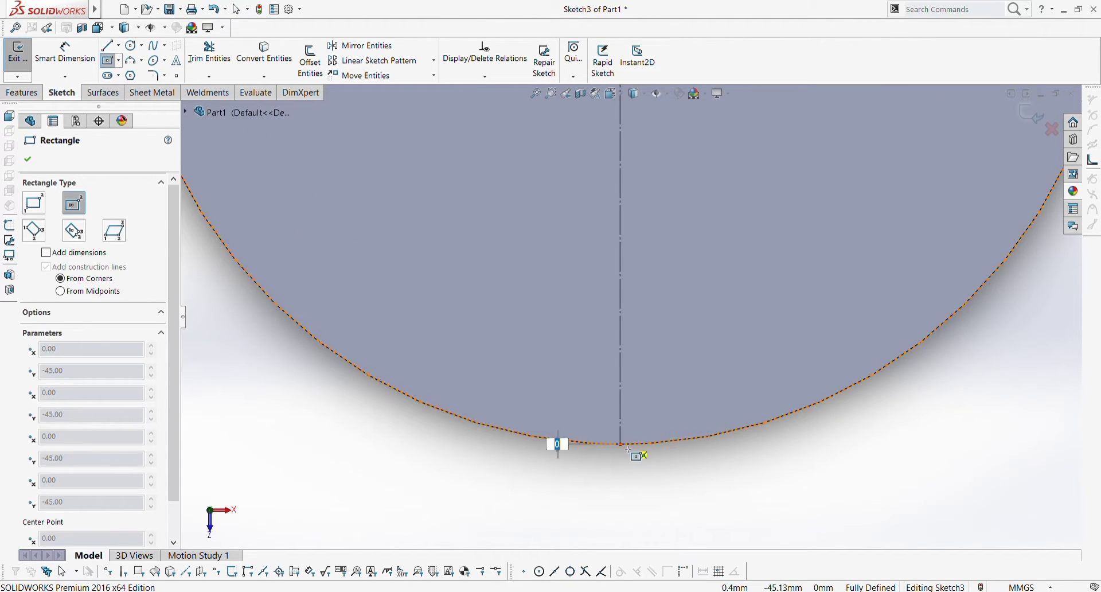
pyautogui.click(642, 304)
pyautogui.press('Escape')
# Dimension the width of the center rectangle to 1 mm.
pyautogui.scroll(3, 562, 368)
pyautogui.scroll(2, 565, 373)
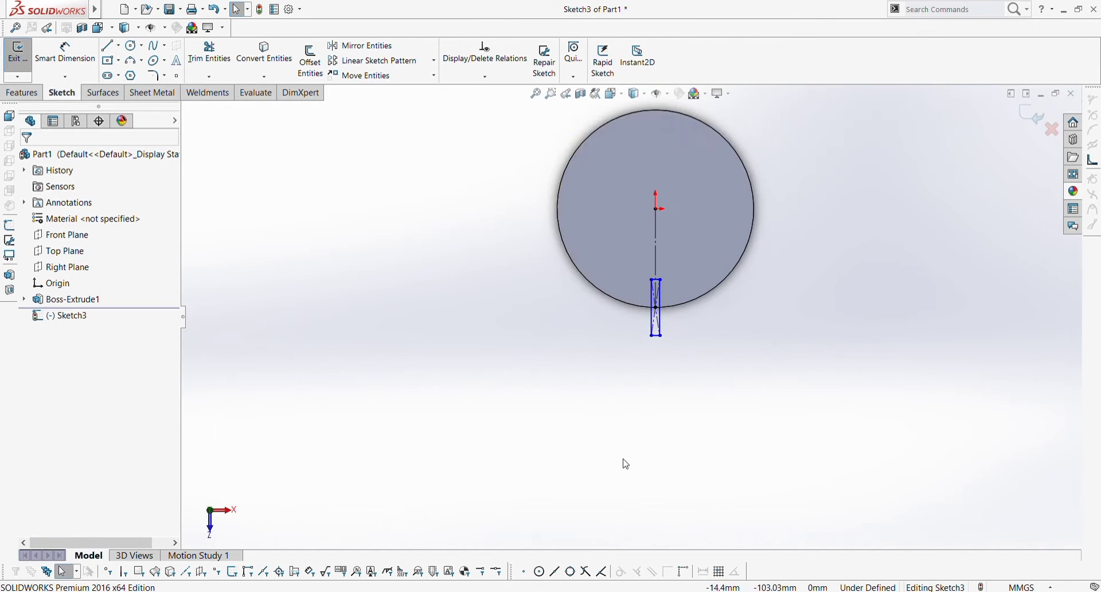
pyautogui.scroll(-4, 690, 163)
pyautogui.scroll(4, 629, 477)
pyautogui.scroll(-5, 618, 370)
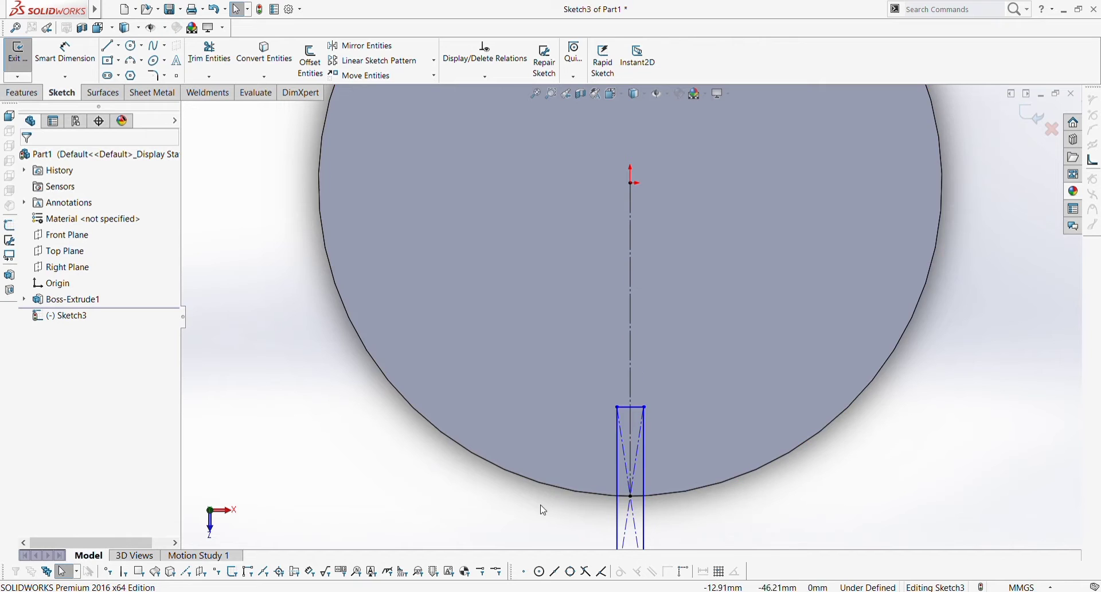
pyautogui.click(632, 406)
pyautogui.click(830, 505)
pyautogui.moveTo(839, 498); pyautogui.dragTo(836, 453, button='right')
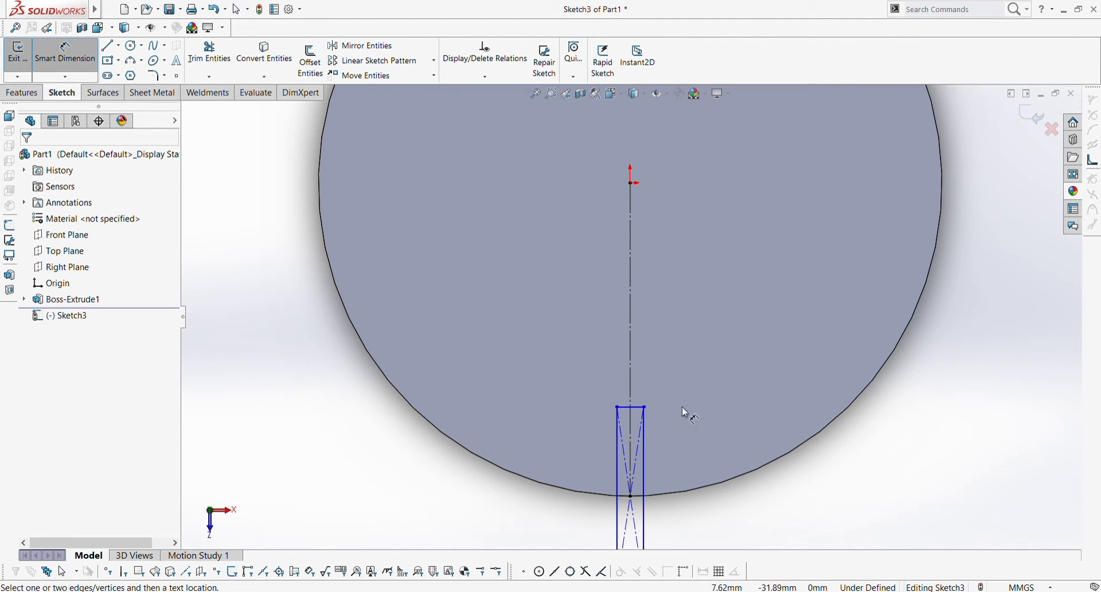
pyautogui.click(637, 406)
pyautogui.click(663, 366)
pyautogui.write('1.00mm')
pyautogui.press('Return')
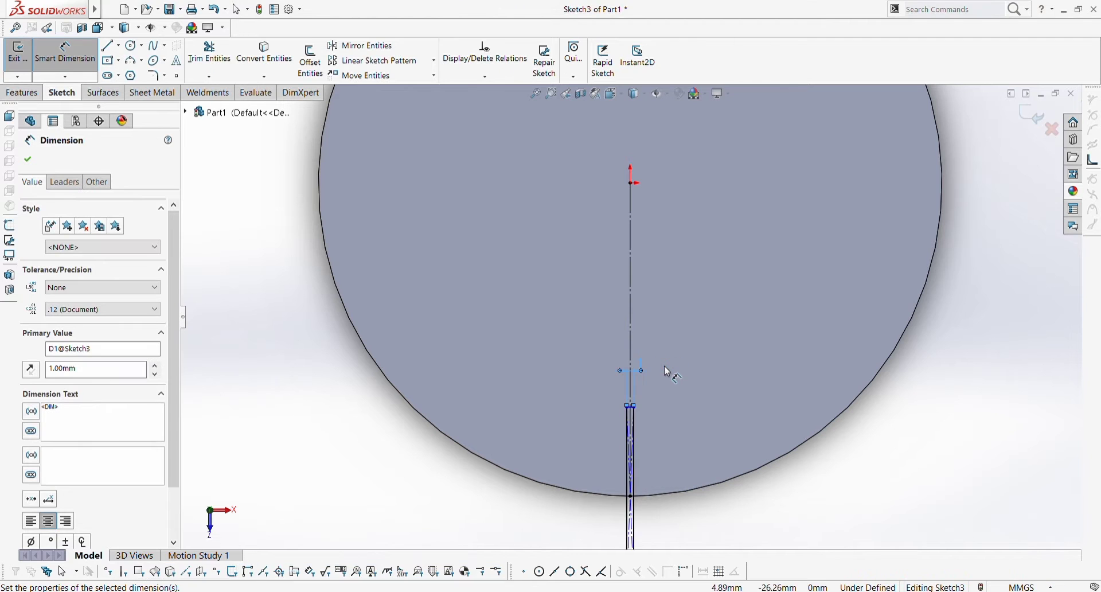
# Dimension the distance from the rectangle's inner short edge to the rim point and set it to 8 mm.
pyautogui.scroll(-3, 649, 419)
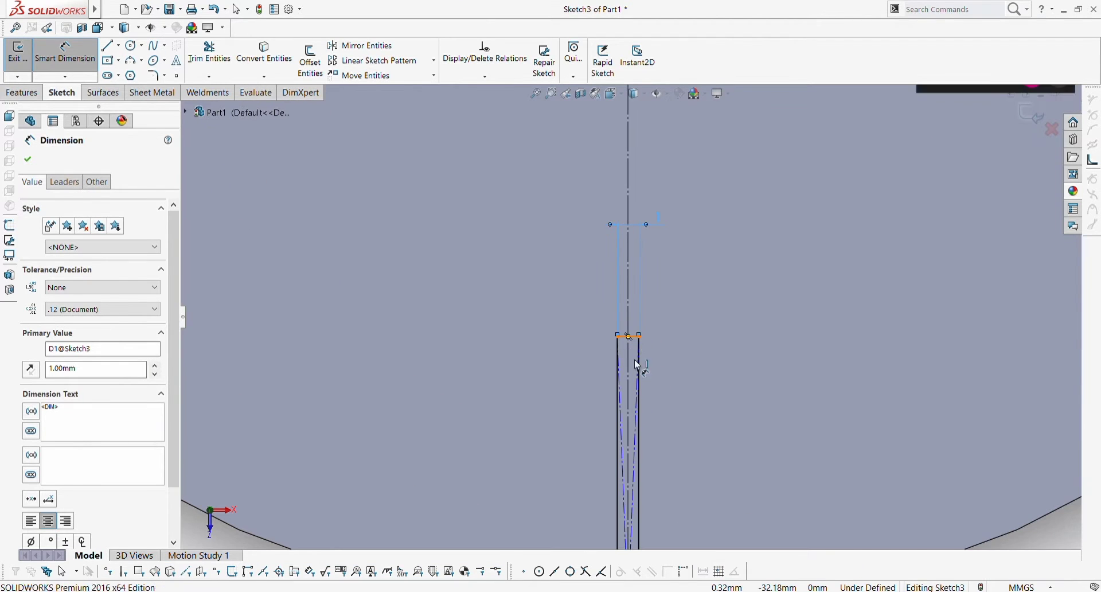
pyautogui.click(635, 337)
pyautogui.scroll(3, 636, 355)
pyautogui.click(631, 415)
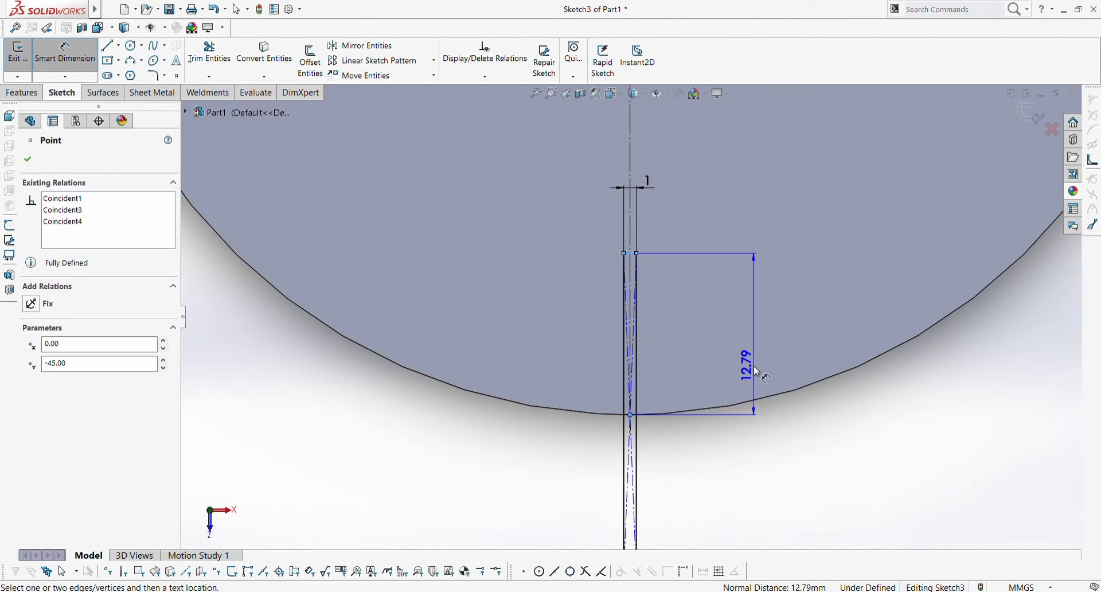
pyautogui.click(755, 360)
pyautogui.write('5mm')
pyautogui.press('Return')
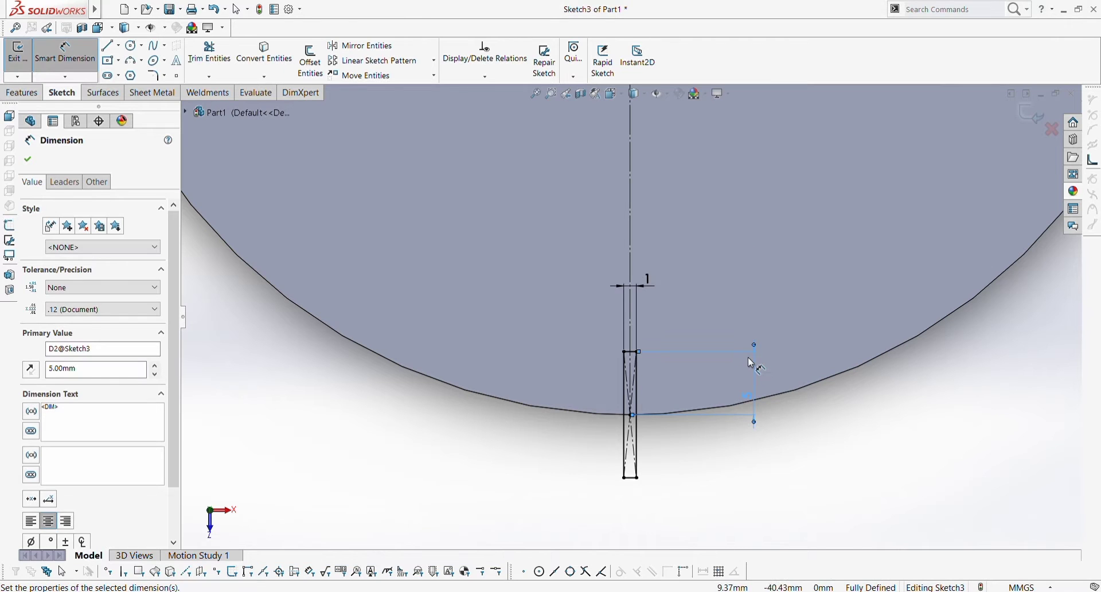
pyautogui.write('8')
pyautogui.press('Return')
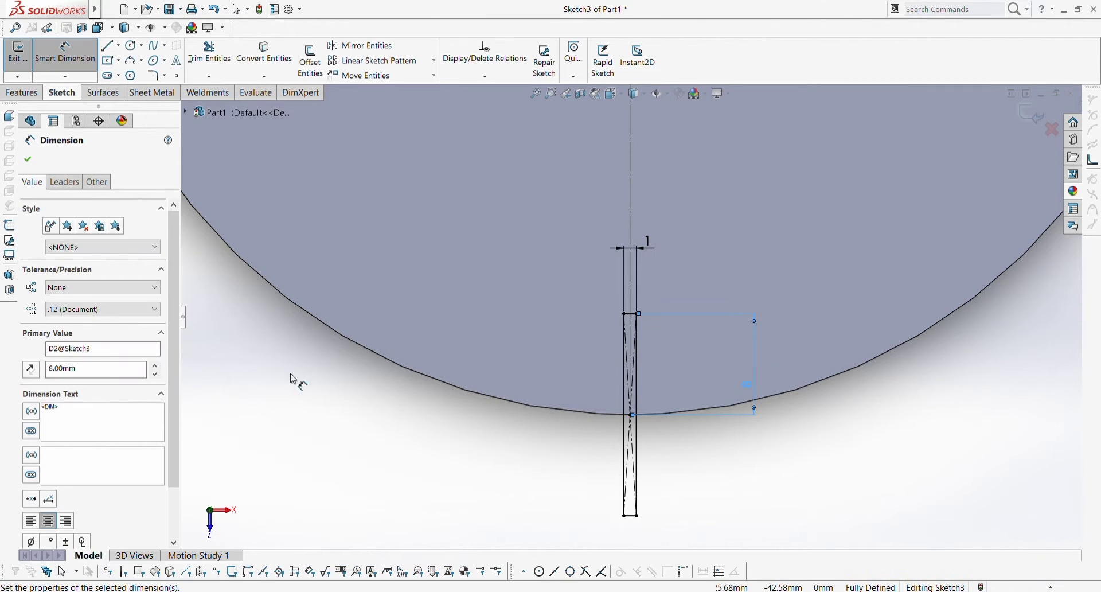
pyautogui.click(24, 160)
# Convert the disc's circular top edge into the sketch.
pyautogui.scroll(-10, 564, 338)
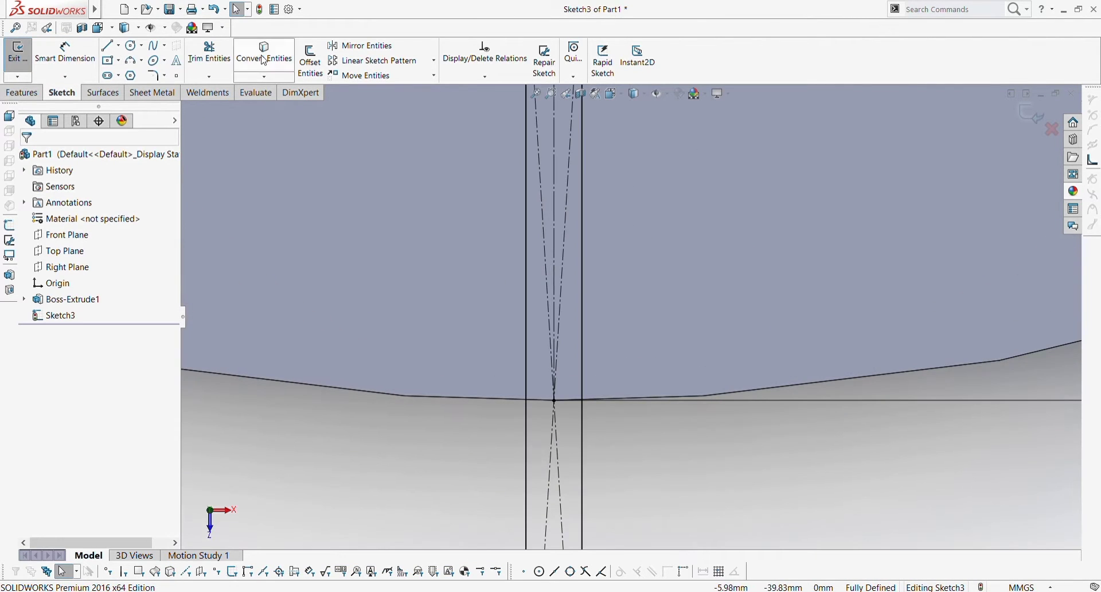
pyautogui.click(261, 73)
pyautogui.click(531, 399)
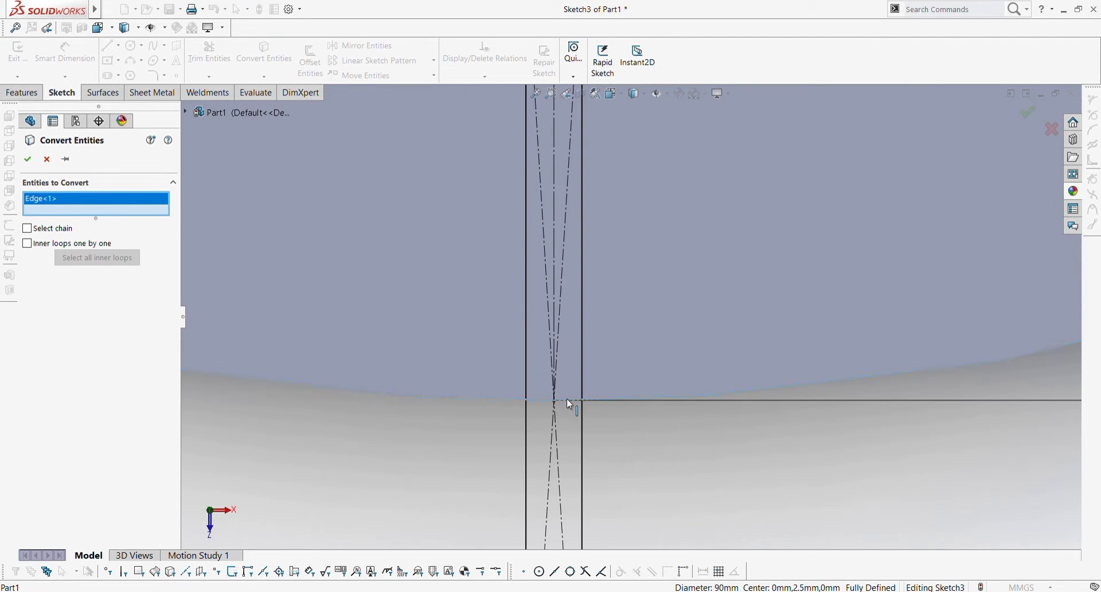
pyautogui.click(30, 159)
# Power trim the converted circle outside the rectangle and the rectangle's long sides beyond the rim.
pyautogui.scroll(5, 586, 277)
pyautogui.scroll(-5, 586, 277)
pyautogui.click(210, 53)
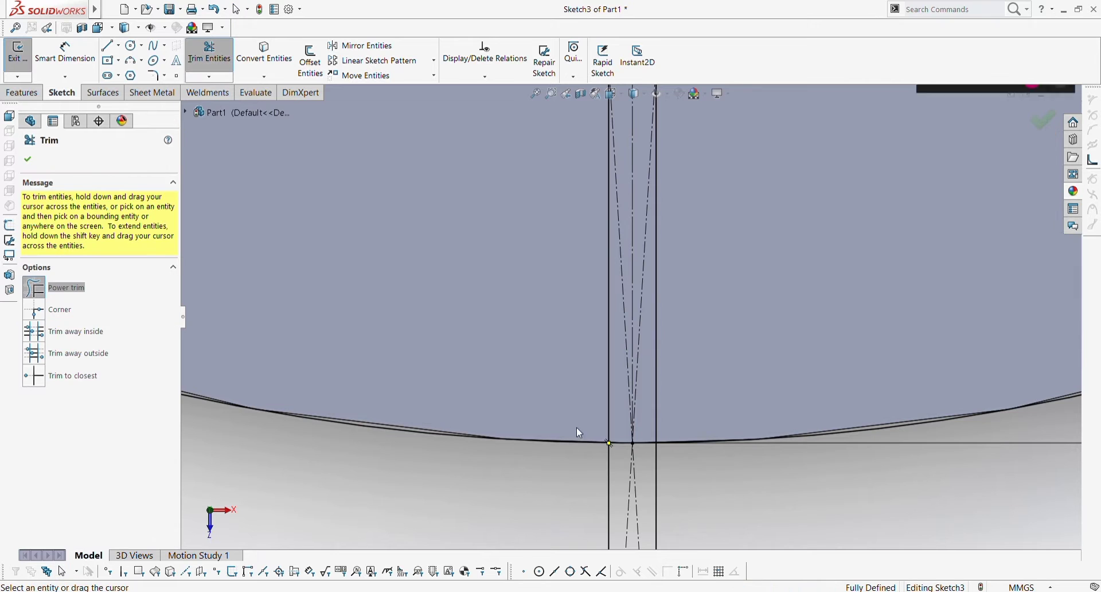
pyautogui.moveTo(577, 428); pyautogui.dragTo(712, 422)
pyautogui.scroll(6, 715, 455)
pyautogui.scroll(-3, 624, 219)
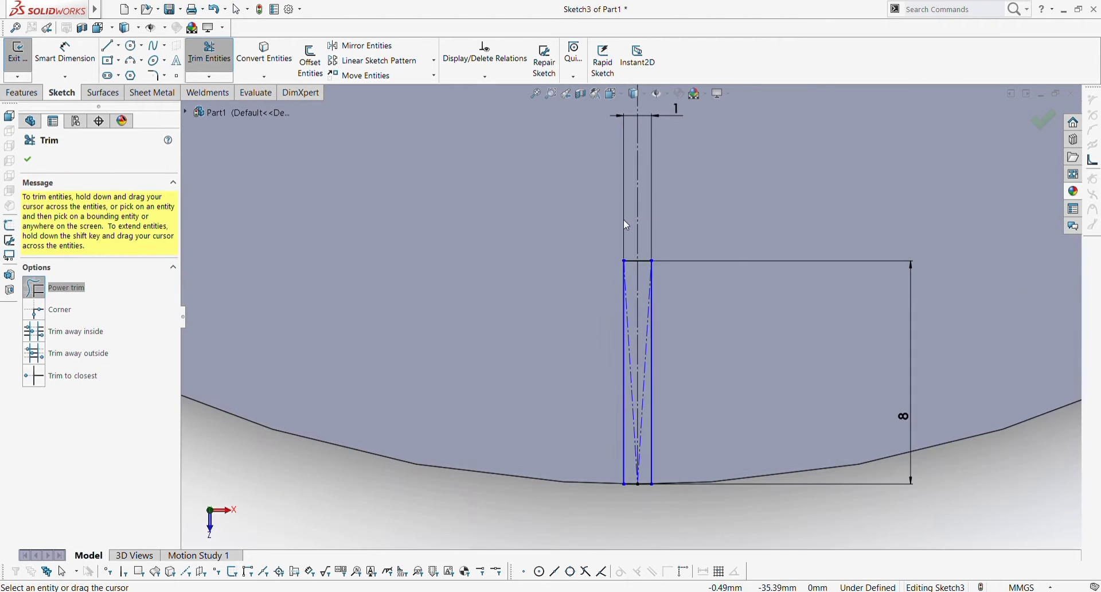
pyautogui.scroll(1, 595, 283)
pyautogui.click(27, 160)
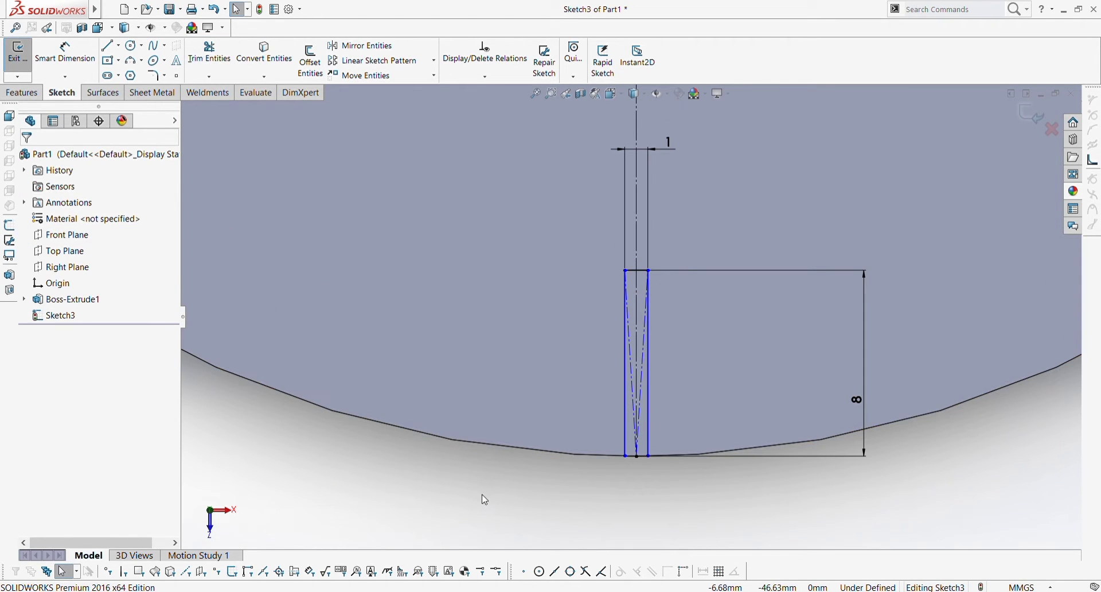
# Extrude only the narrow rectangular contour inside the rim upward, Blind, 0.80 mm, with Merge result on.
pyautogui.scroll(8, 484, 500)
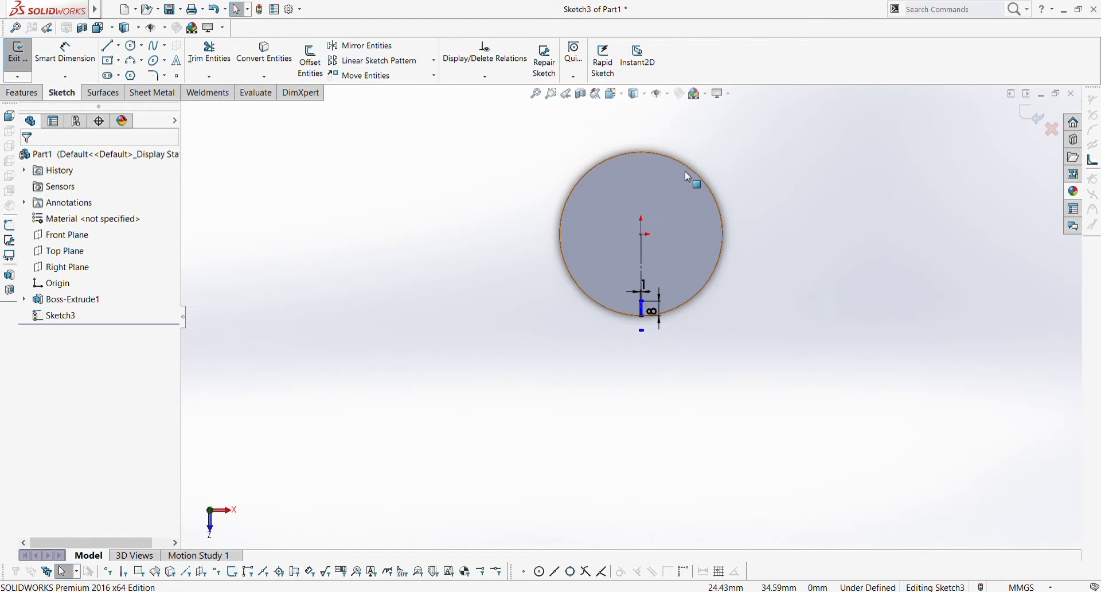
pyautogui.scroll(-4, 639, 255)
pyautogui.scroll(-2, 641, 267)
pyautogui.scroll(3, 626, 287)
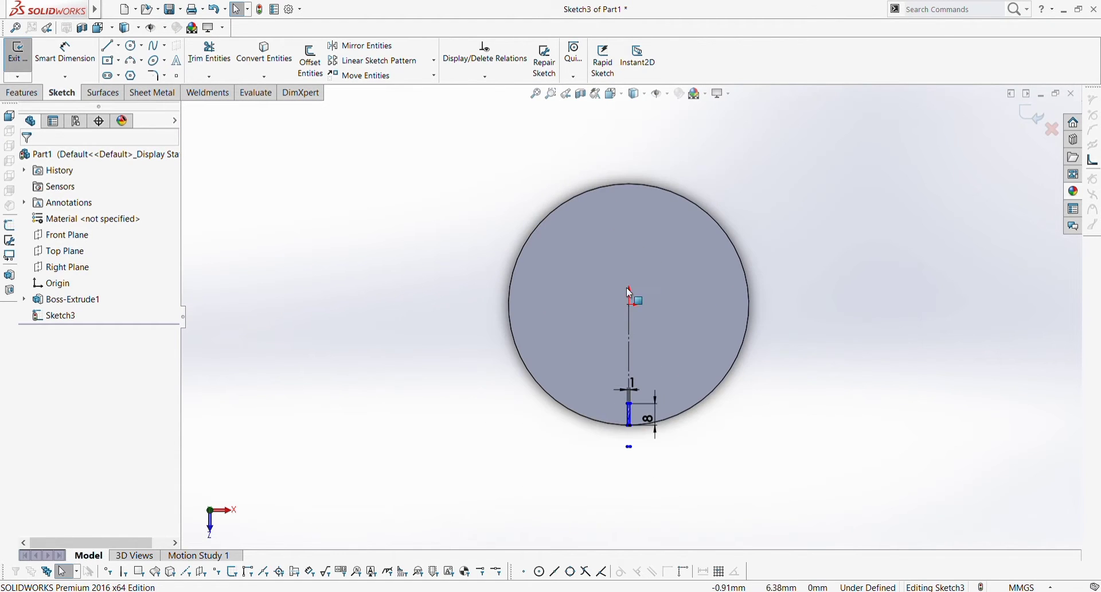
pyautogui.scroll(-1, 626, 287)
pyautogui.click(17, 94)
pyautogui.click(23, 59)
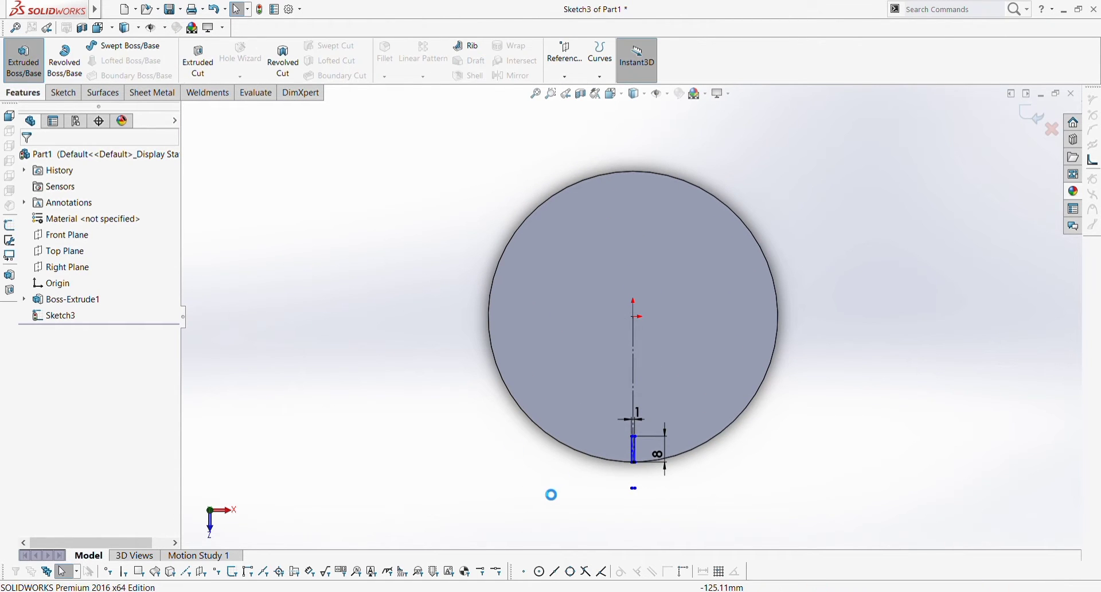
pyautogui.scroll(-5, 659, 326)
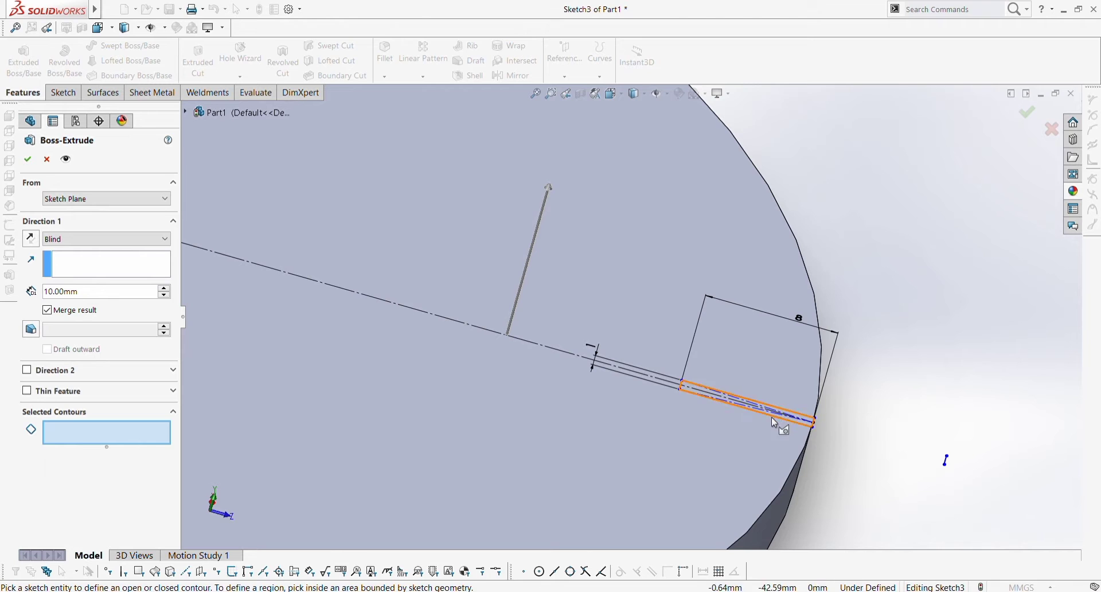
pyautogui.click(772, 420)
pyautogui.moveTo(721, 421); pyautogui.dragTo(555, 434, button='middle')
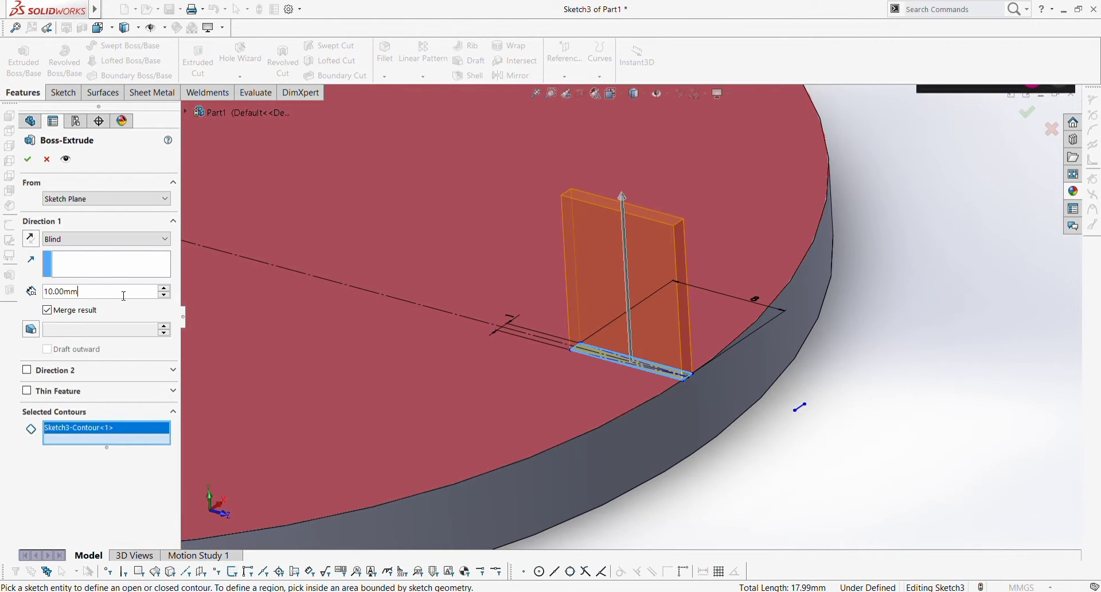
pyautogui.press('Return')
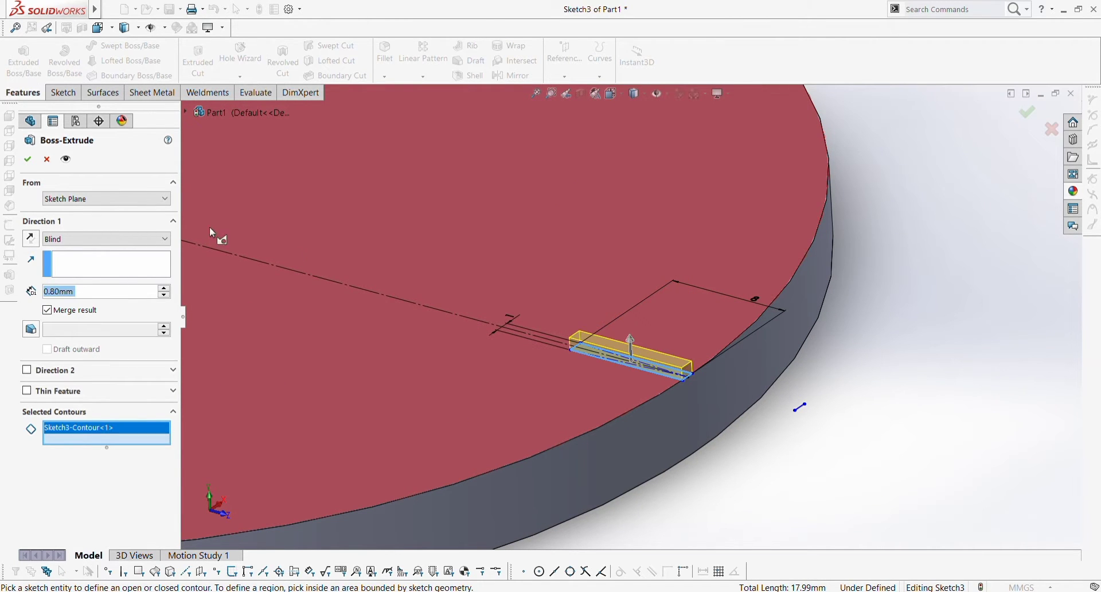
pyautogui.click(28, 159)
pyautogui.scroll(8, 694, 481)
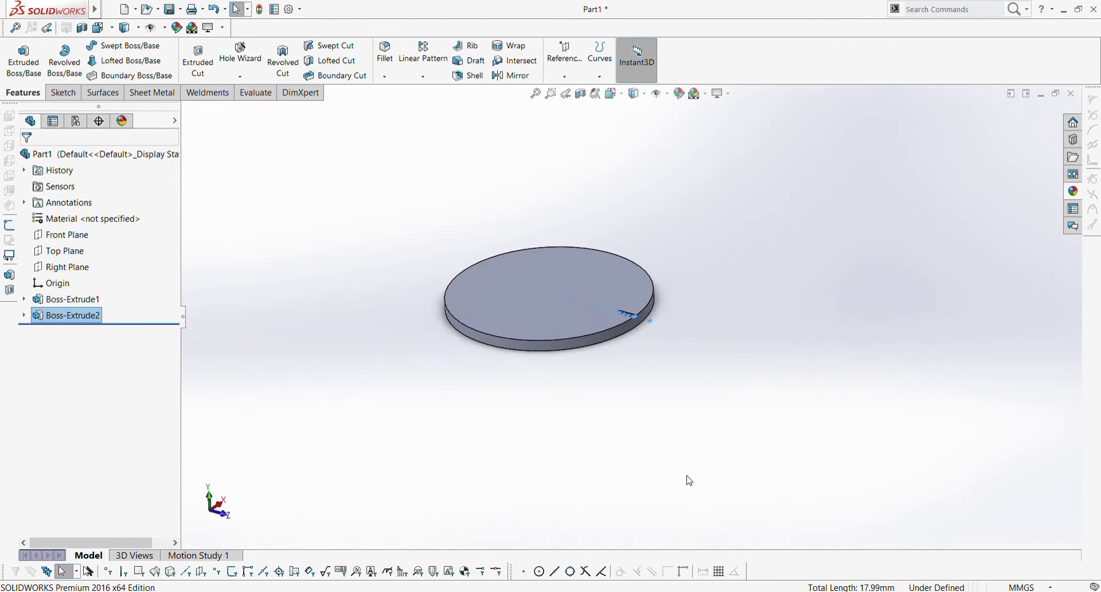
pyautogui.scroll(-3, 517, 229)
pyautogui.scroll(2, 565, 418)
pyautogui.moveTo(566, 421); pyautogui.dragTo(531, 500, button='middle')
pyautogui.click(591, 381)
pyautogui.press('Escape')
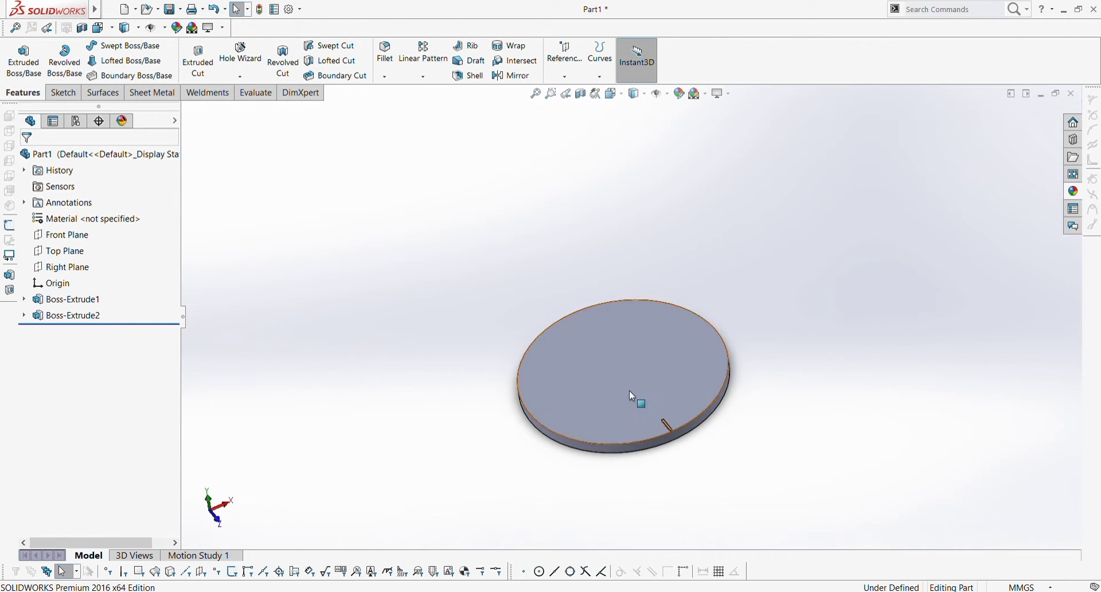
# Set up a circular pattern of the raised radial mark about the disc's circular top edge, equally spaced over 360 degrees.
pyautogui.press('f')
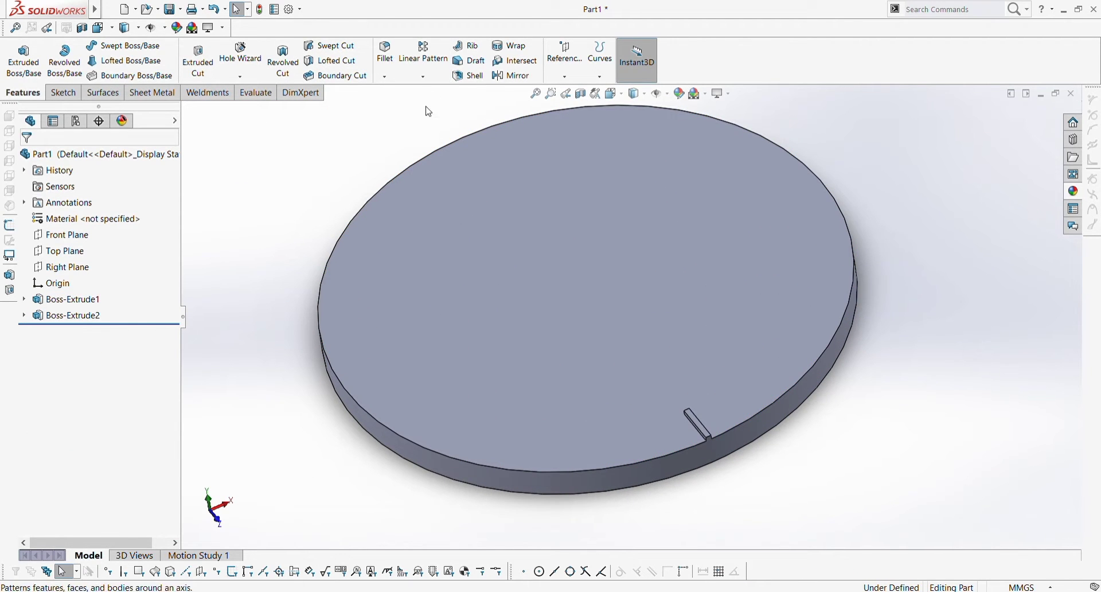
pyautogui.click(56, 204)
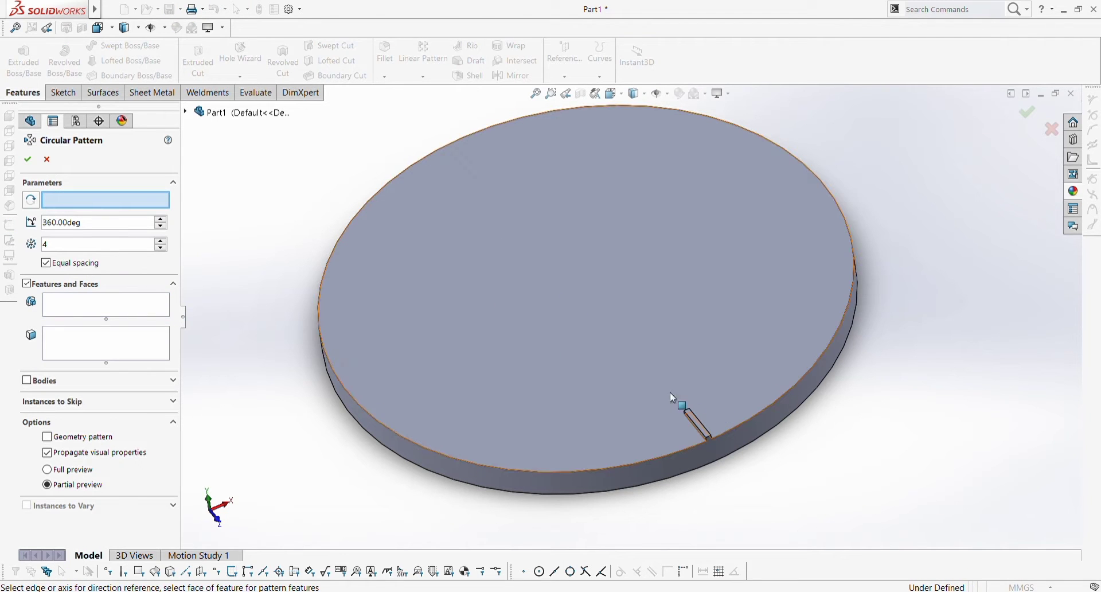
pyautogui.click(374, 195)
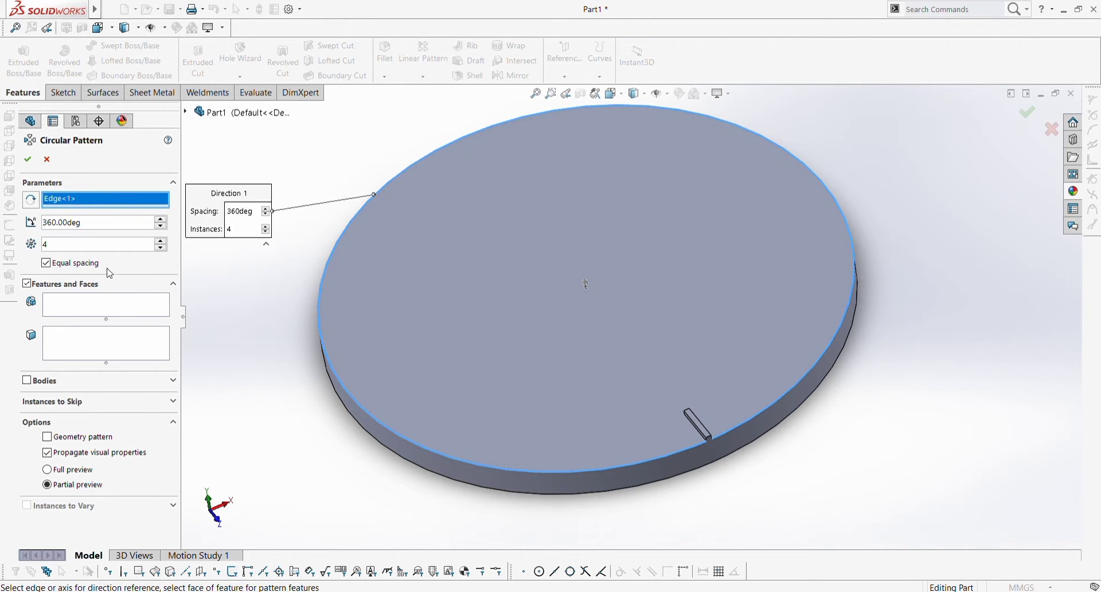
pyautogui.click(70, 306)
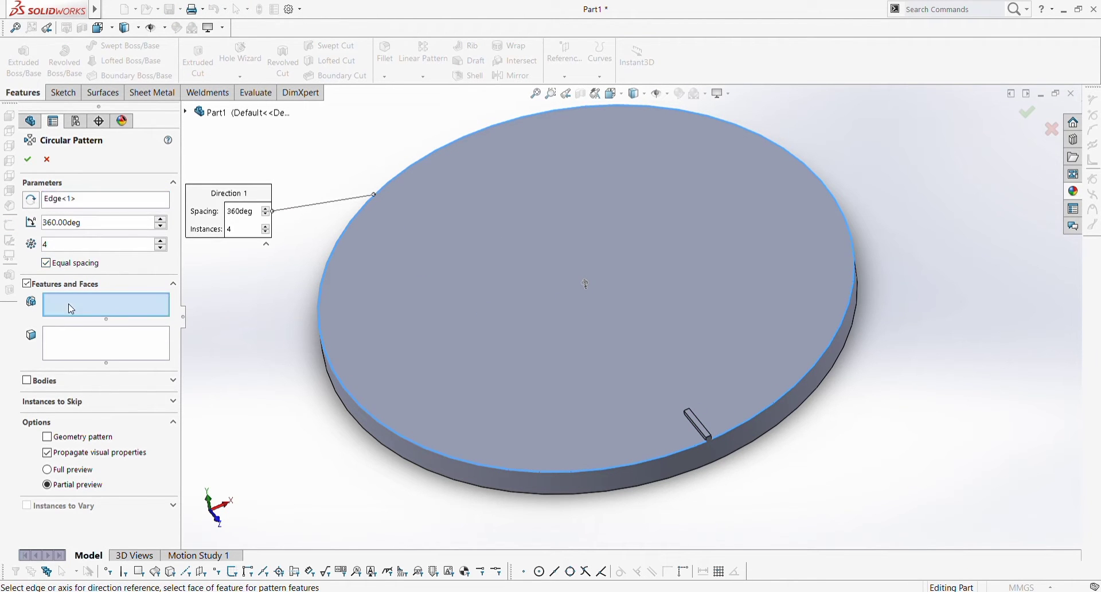
pyautogui.click(185, 112)
pyautogui.click(242, 274)
# Set the circular pattern to 112 instances and create it.
pyautogui.click(81, 245)
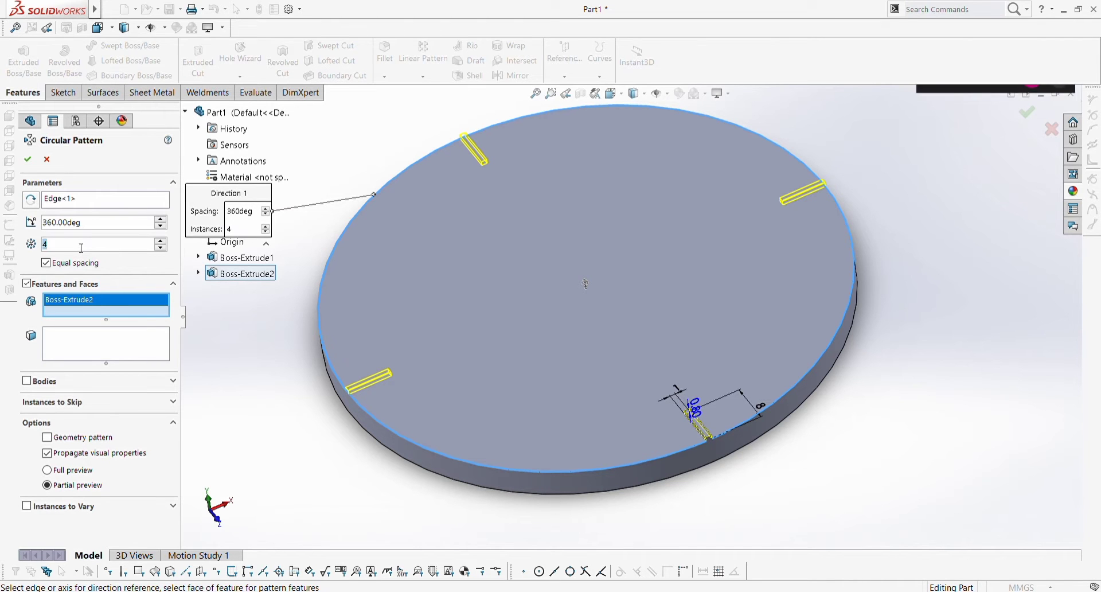
pyautogui.write('1100')
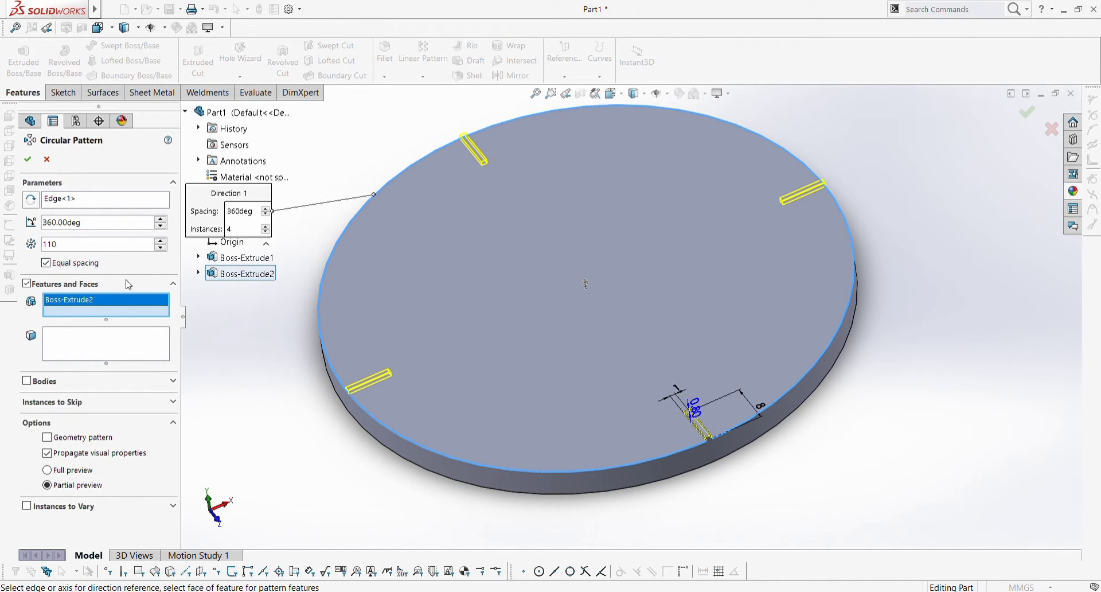
pyautogui.click(129, 285)
pyautogui.moveTo(385, 132); pyautogui.dragTo(220, 343, button='middle')
pyautogui.doubleClick(162, 242)
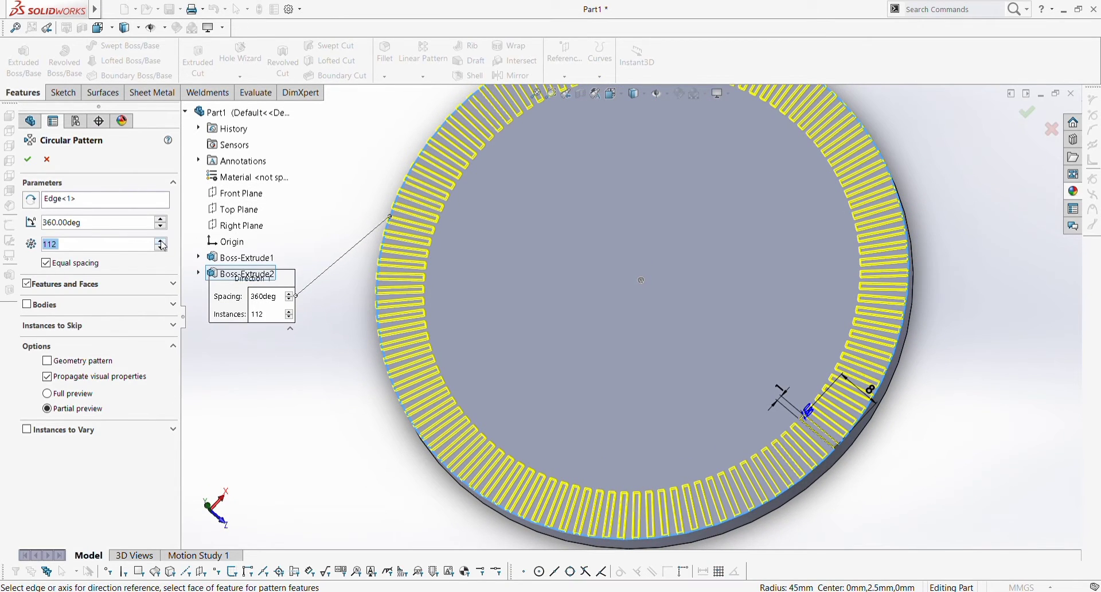
pyautogui.press('Return')
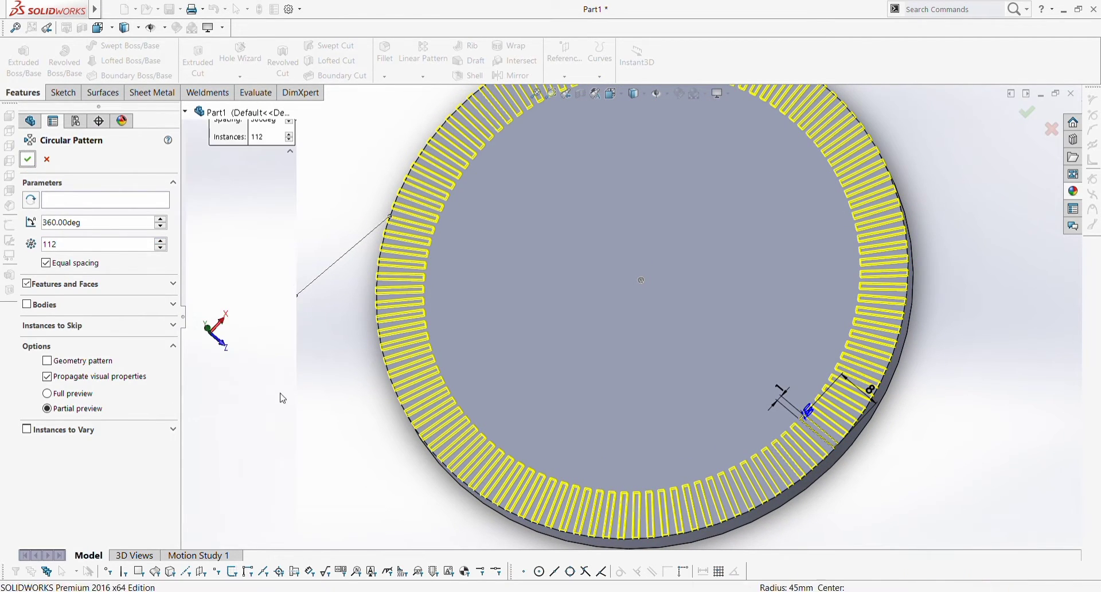
# Start a new sketch on the disc's flat top face and orient the view normal to it.
pyautogui.scroll(5, 402, 430)
pyautogui.moveTo(486, 437)
pyautogui.mouseDown(button='middle')
pyautogui.moveTo(476, 259)
pyautogui.moveTo(469, 439)
pyautogui.mouseUp(button='middle')
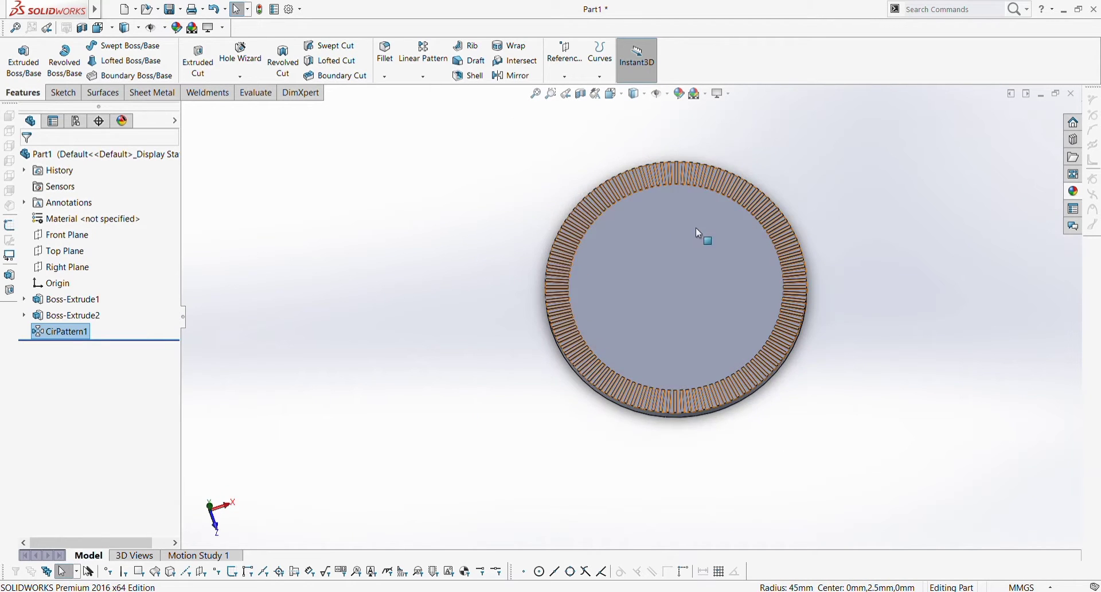
pyautogui.scroll(-2, 703, 243)
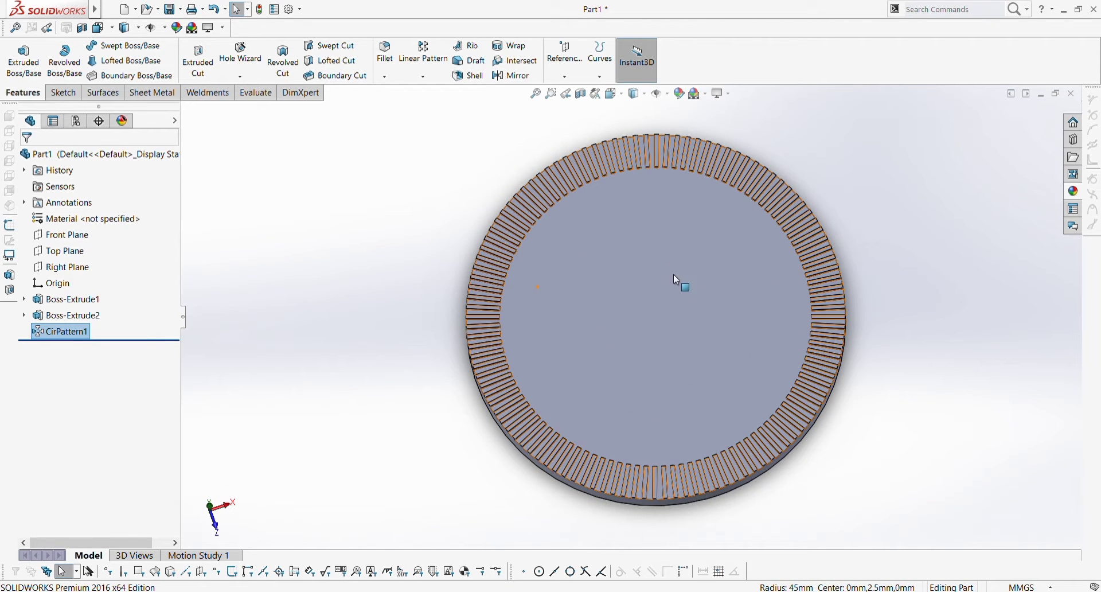
pyautogui.scroll(-2, 641, 236)
pyautogui.click(668, 358)
pyautogui.click(680, 345)
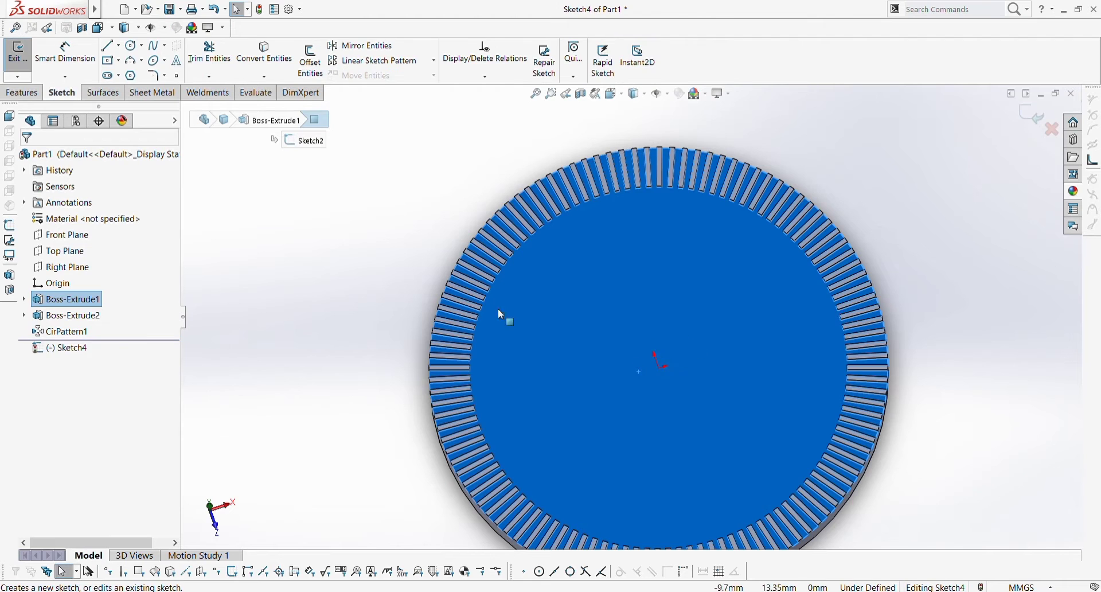
pyautogui.click(85, 348)
pyautogui.click(101, 336)
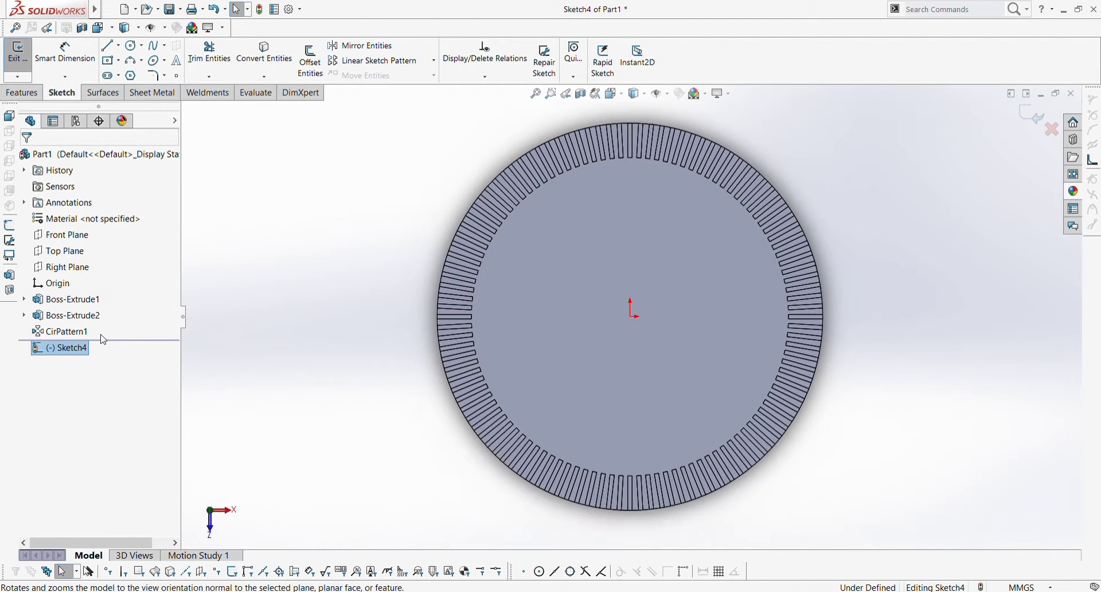
# Sketch two concentric circles centred on the origin, just inside the radial marks, about 70 mm and 67 mm in diameter.
pyautogui.click(134, 45)
pyautogui.click(633, 315)
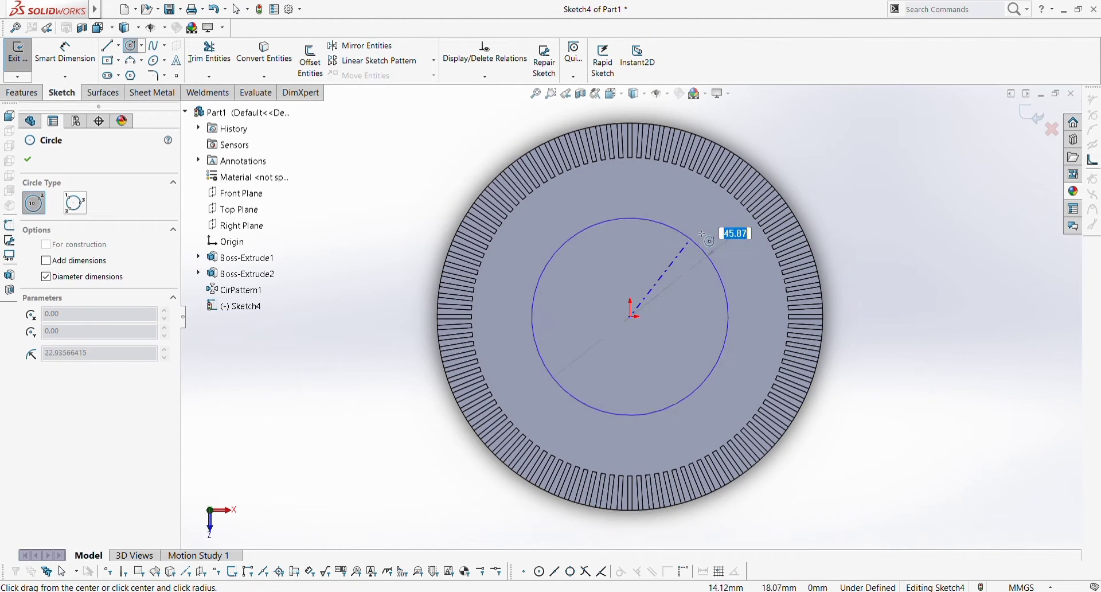
pyautogui.click(719, 195)
pyautogui.click(631, 317)
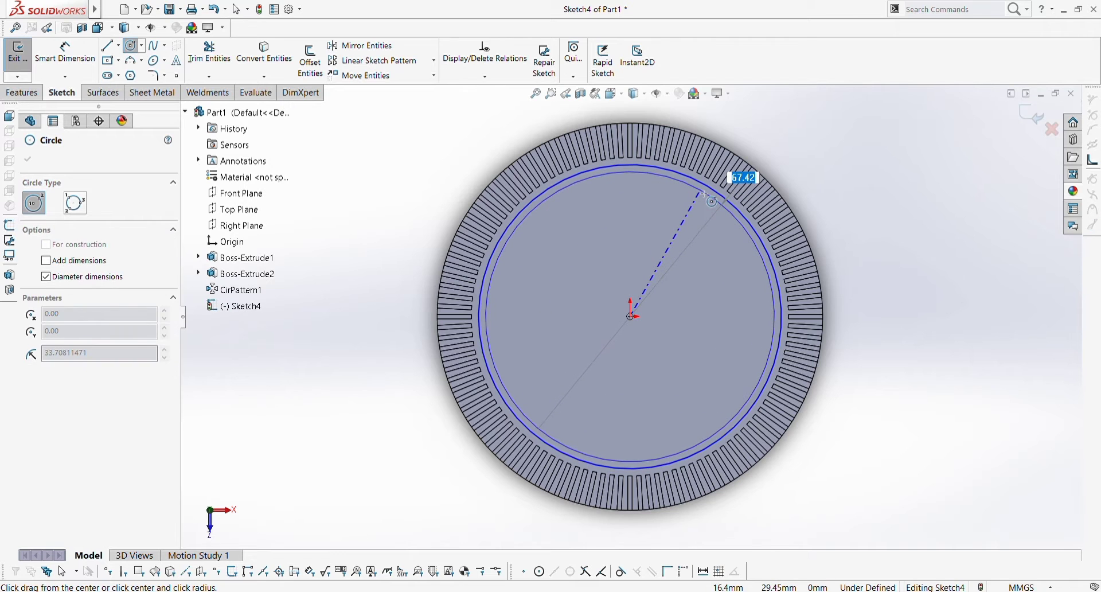
pyautogui.click(704, 194)
pyautogui.press('Escape')
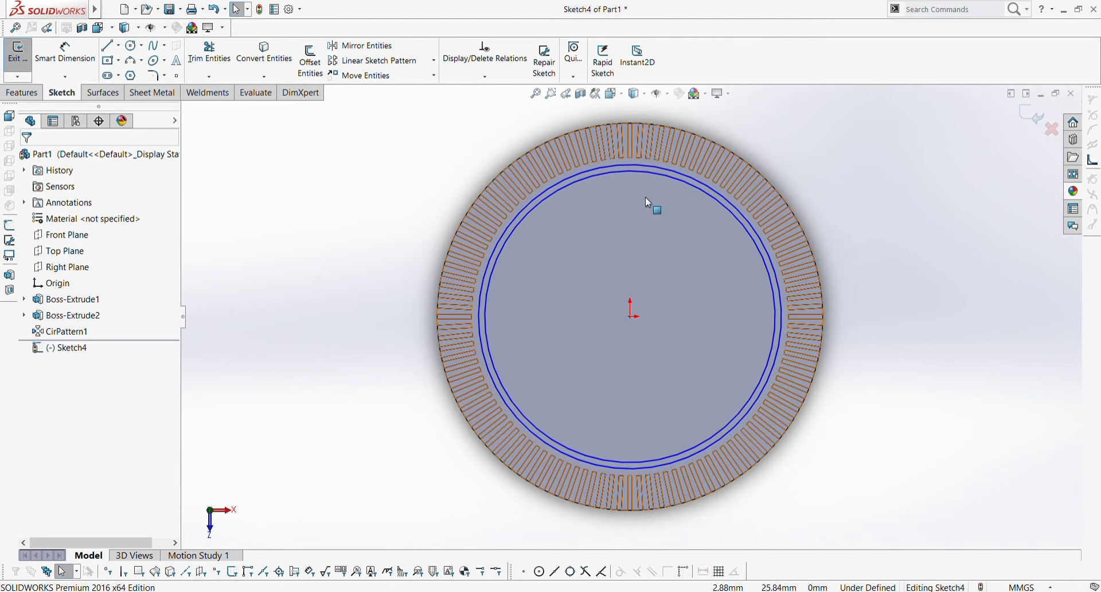
# Draw two lines from the origin to the outer sketch circle, one on each side of the vertical, forming a narrow wedge.
pyautogui.scroll(-2, 618, 160)
pyautogui.scroll(1, 617, 161)
pyautogui.scroll(-2, 635, 265)
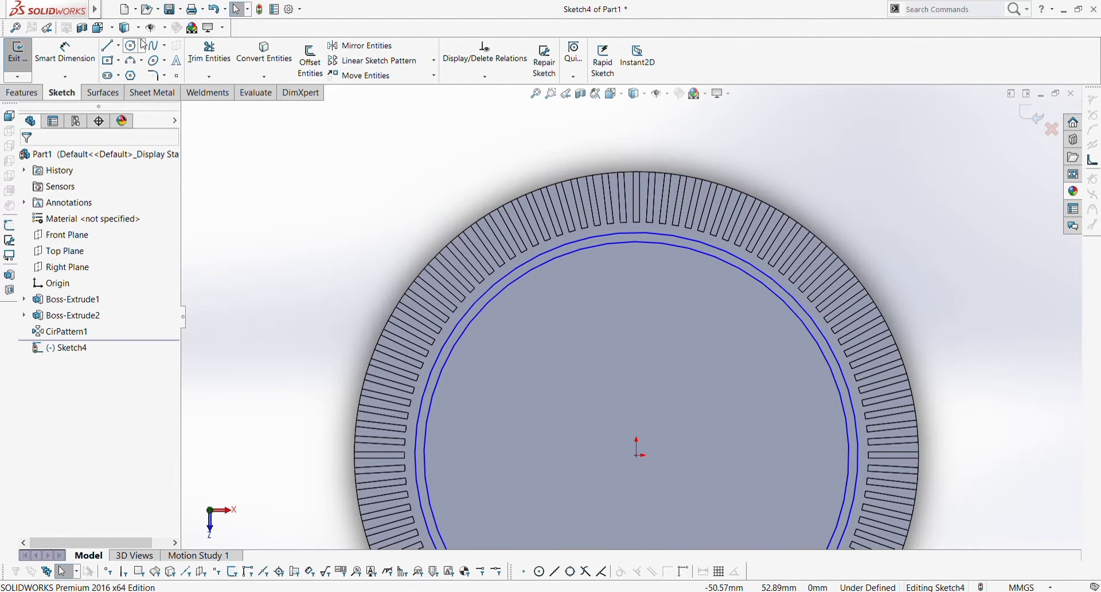
pyautogui.click(109, 45)
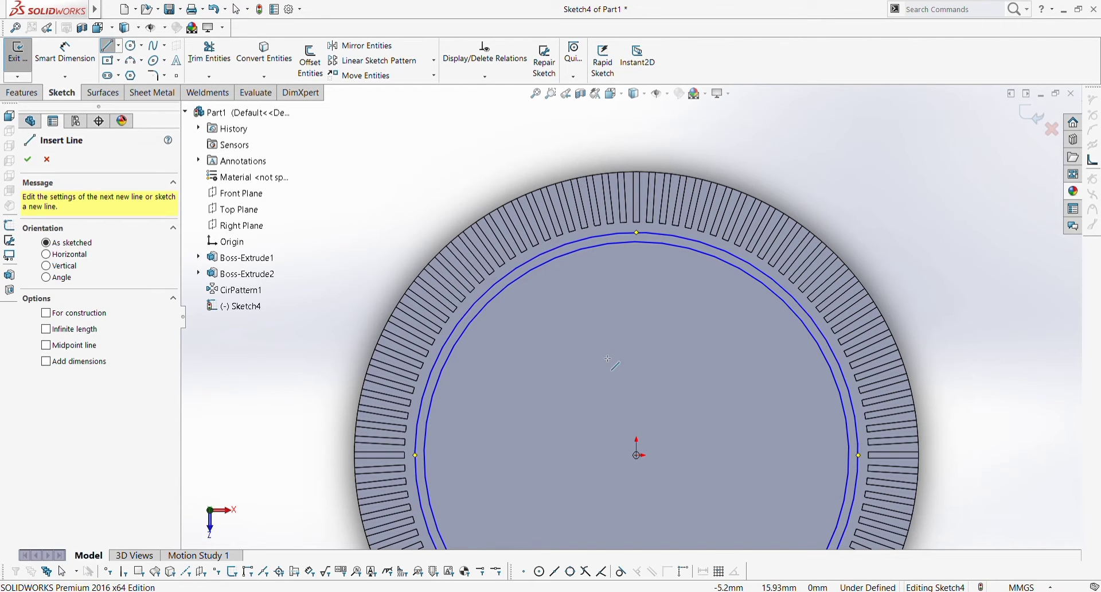
pyautogui.press('Escape')
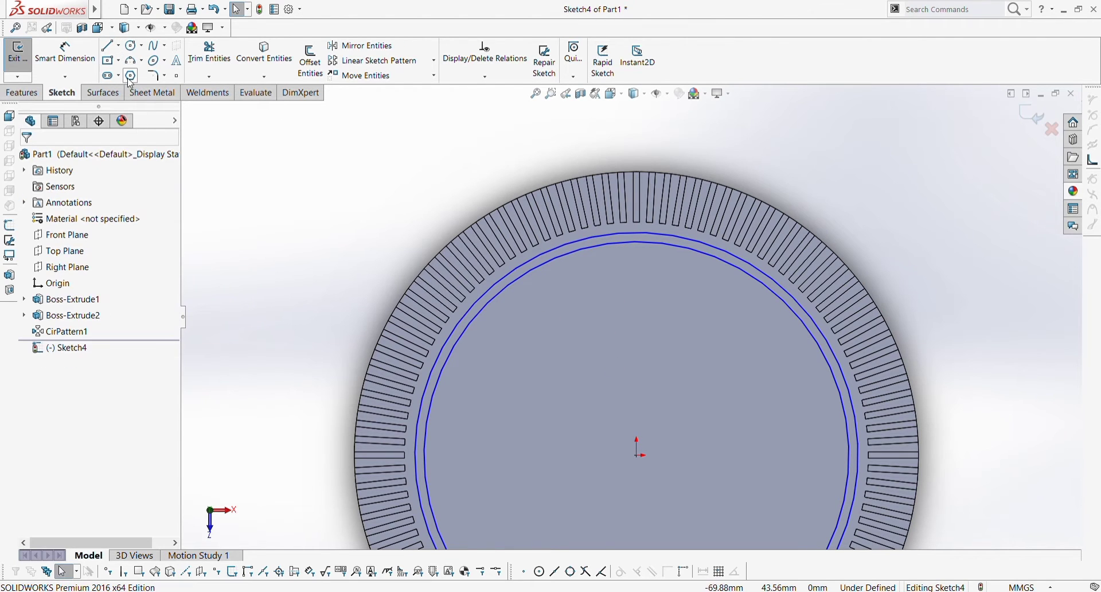
pyautogui.click(109, 45)
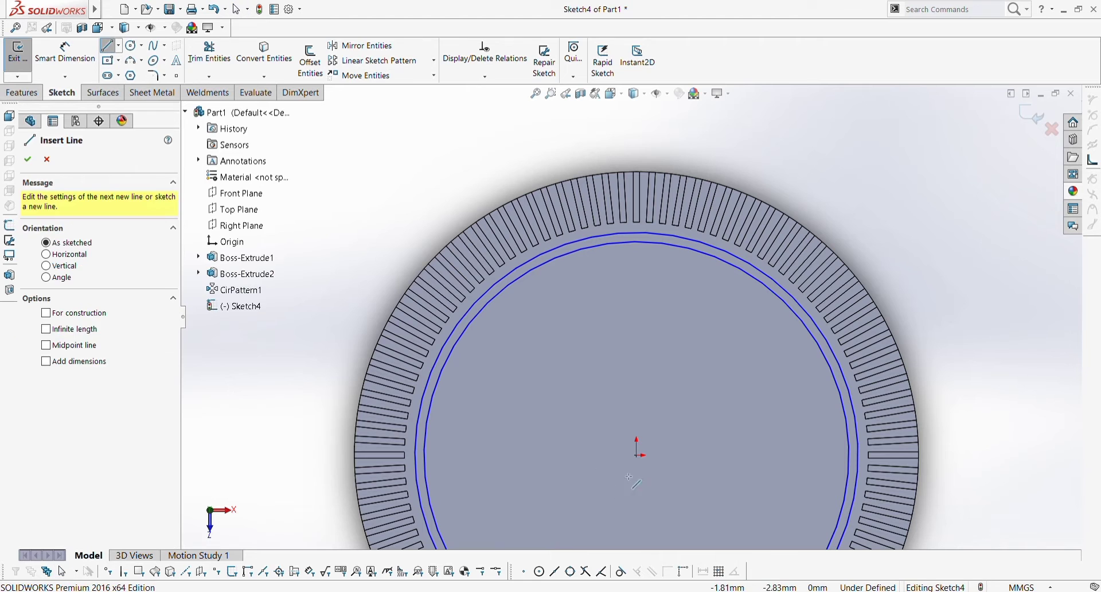
pyautogui.click(638, 456)
pyautogui.click(605, 235)
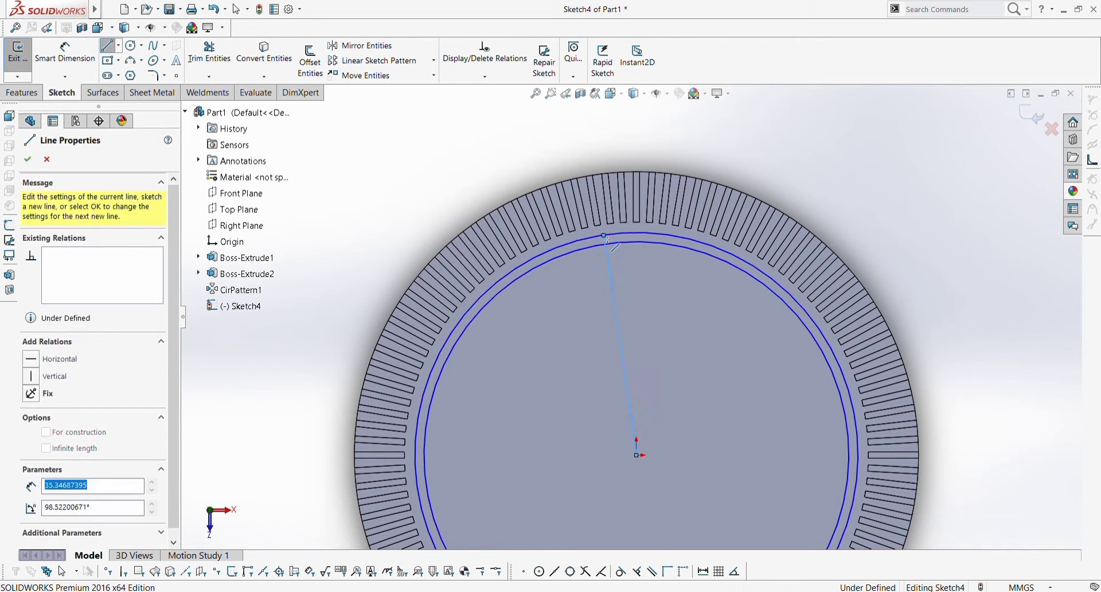
pyautogui.press('Escape')
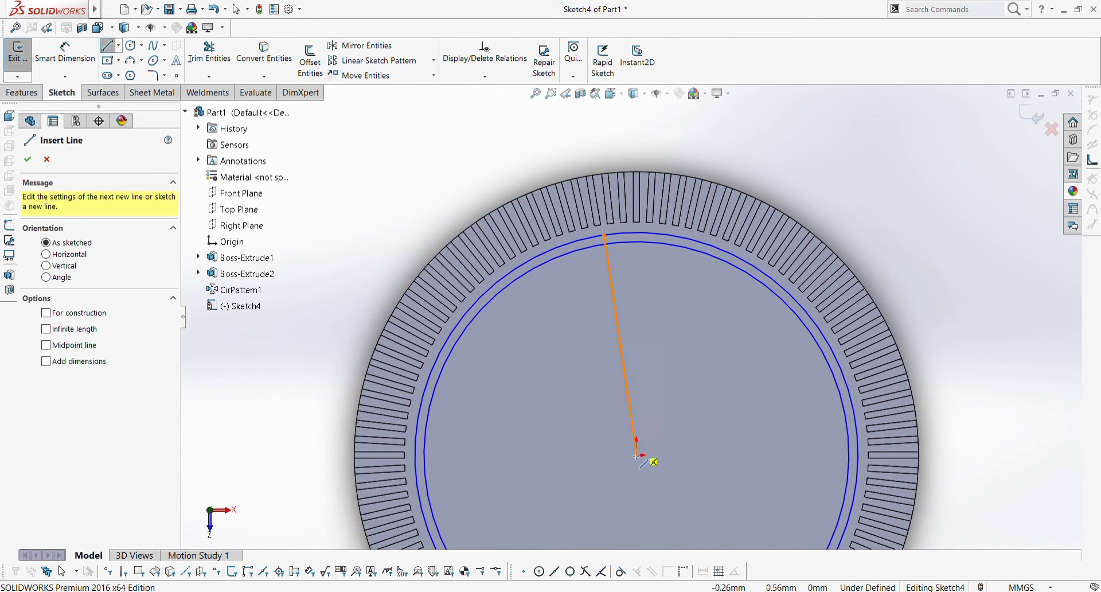
pyautogui.click(637, 456)
pyautogui.click(646, 233)
pyautogui.press('Escape')
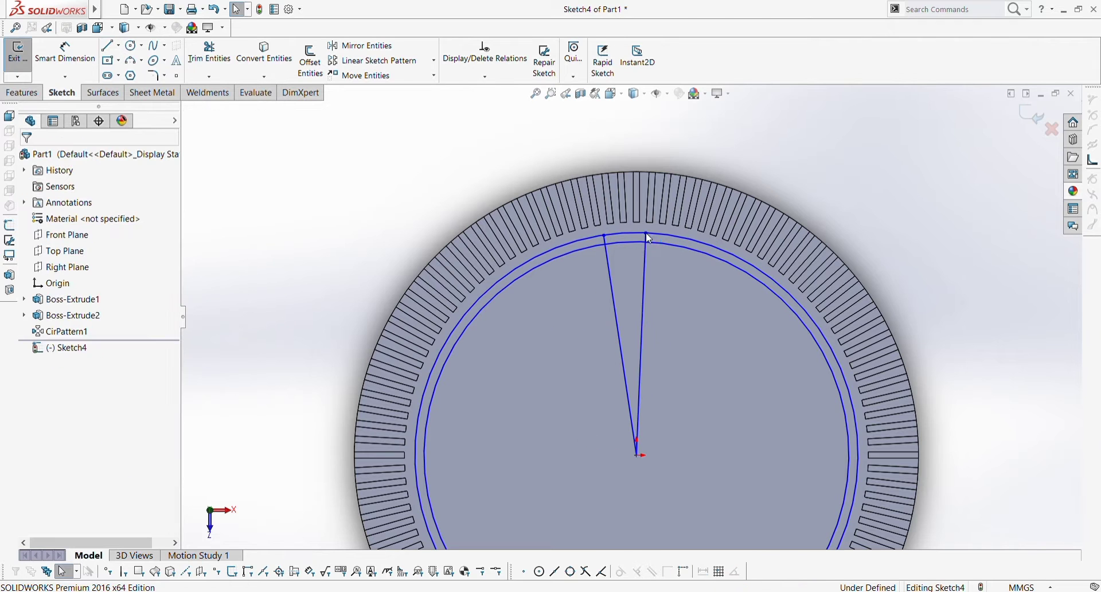
# Draw a vertical centerline from the origin to the uppermost point of the outer sketch circle.
pyautogui.click(119, 47)
pyautogui.click(131, 73)
pyautogui.click(637, 456)
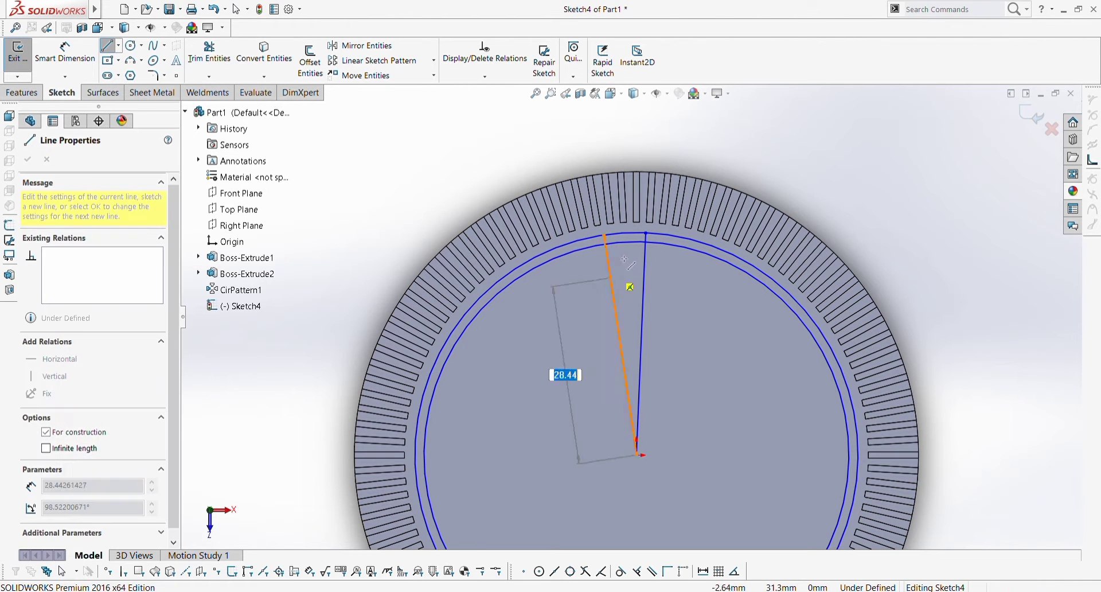
pyautogui.click(636, 233)
pyautogui.press('Escape')
# Make the two wedge lines symmetric about the vertical centerline.
pyautogui.click(641, 321)
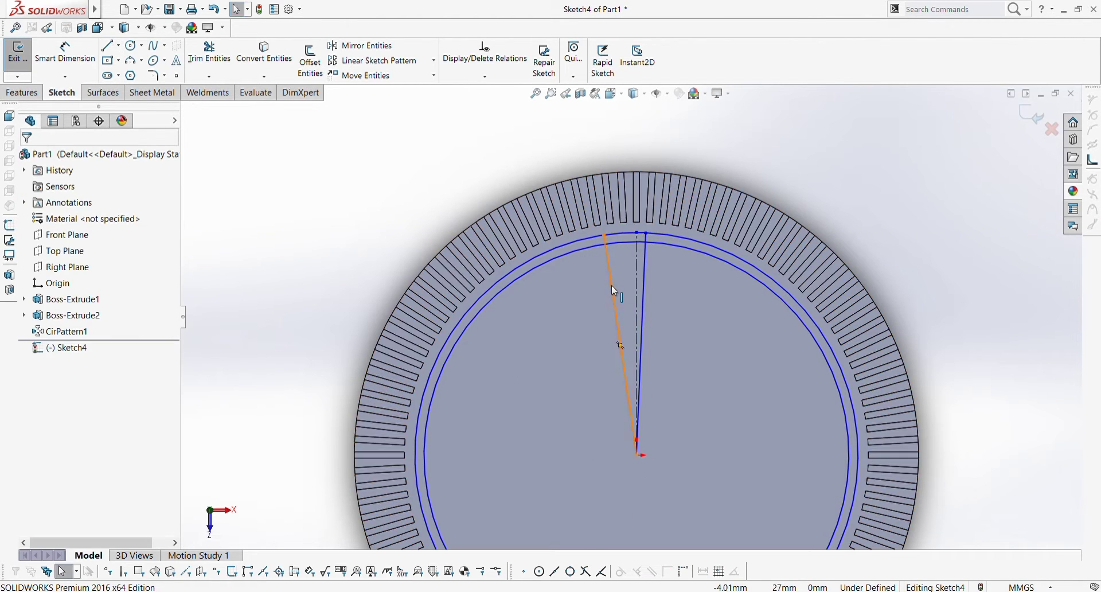
pyautogui.keyDown('ctrl'); pyautogui.click(641, 269); pyautogui.keyUp('ctrl')
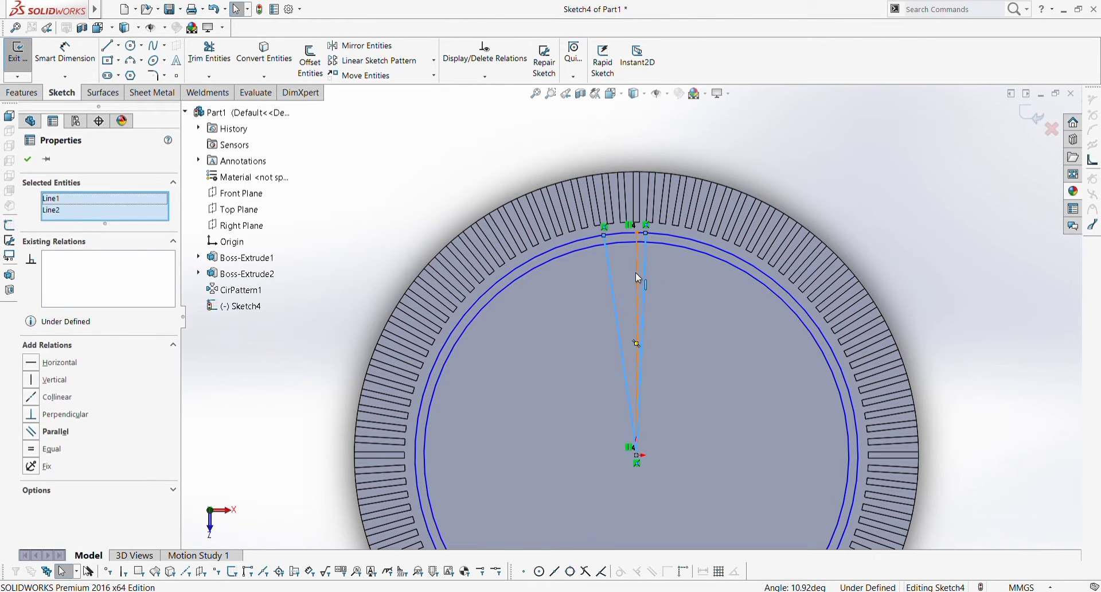
pyautogui.keyDown('ctrl'); pyautogui.click(635, 273); pyautogui.keyUp('ctrl')
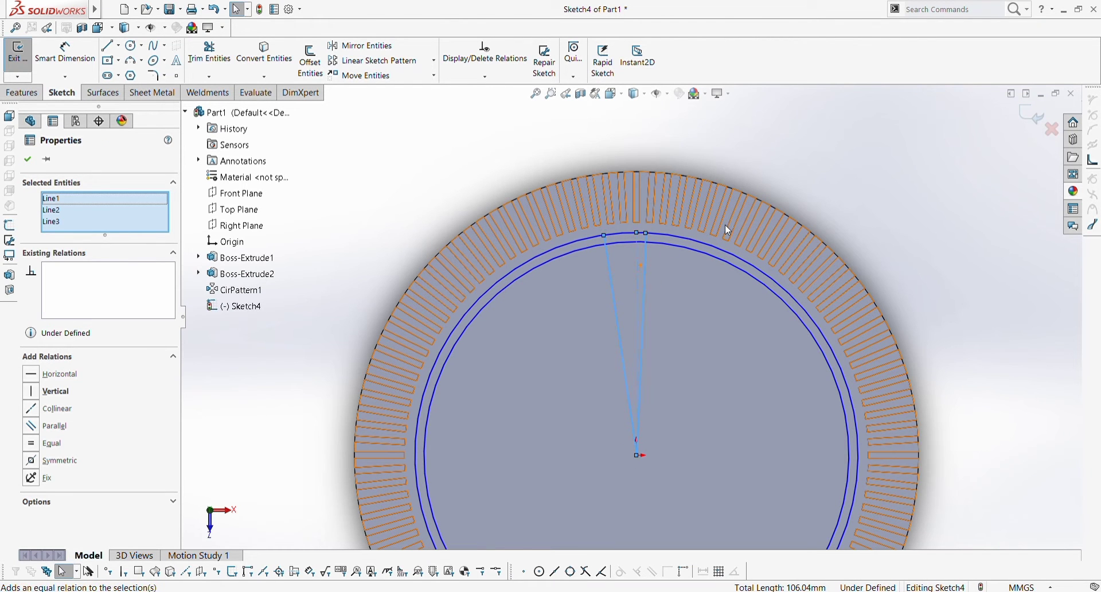
pyautogui.click(54, 460)
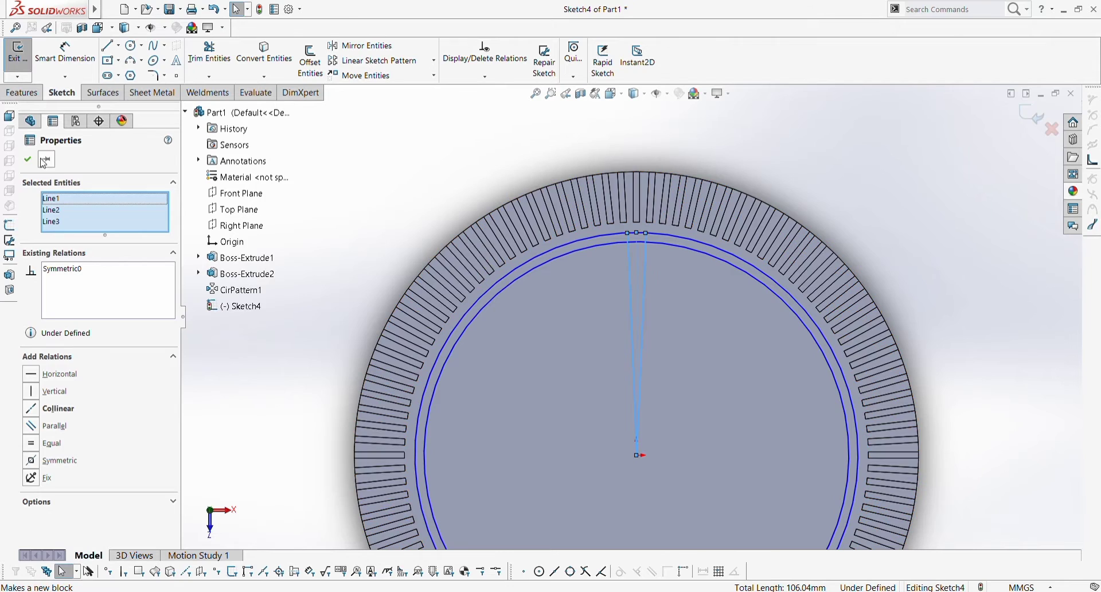
pyautogui.press('Escape')
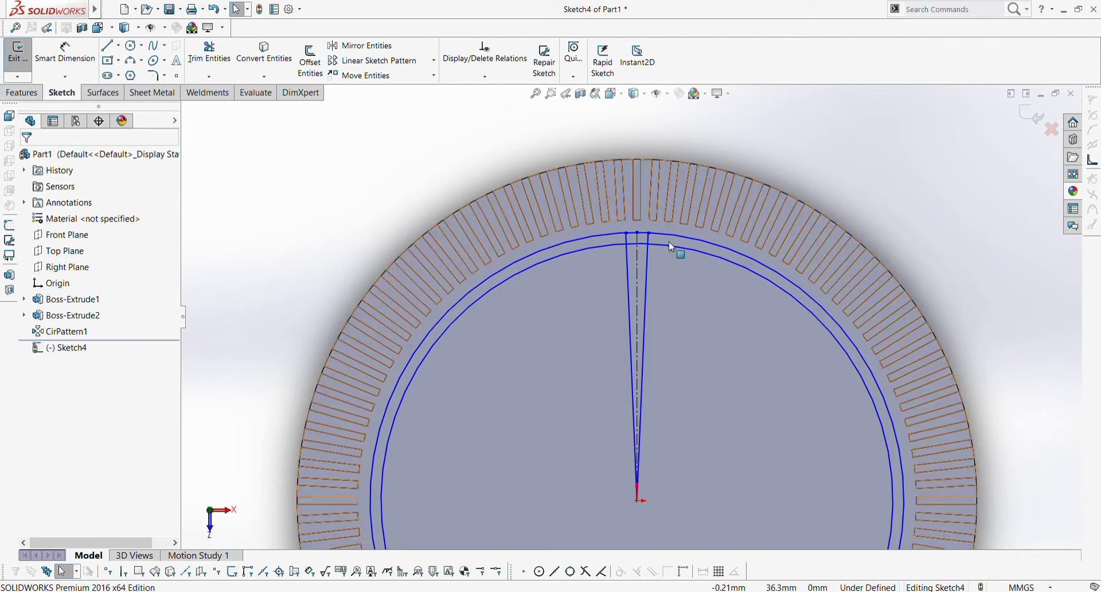
# Widen the wedge by moving a line's endpoint along the outer circle to about 4 mm from the centerline.
pyautogui.scroll(-3, 668, 241)
pyautogui.moveTo(610, 227); pyautogui.dragTo(634, 239)
pyautogui.scroll(3, 634, 240)
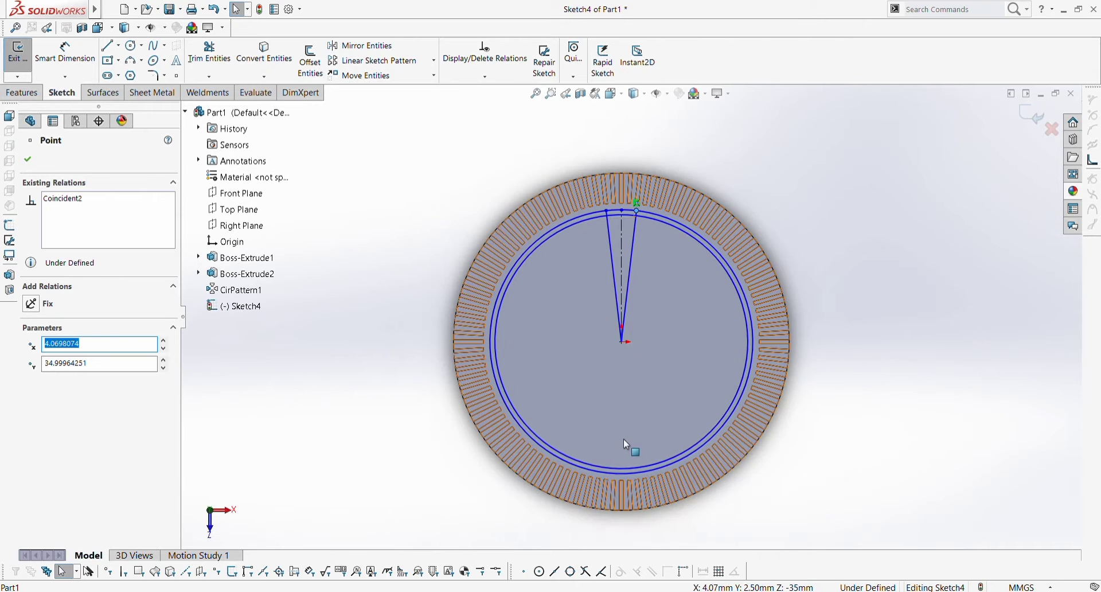
pyautogui.scroll(-2, 618, 310)
pyautogui.click(28, 163)
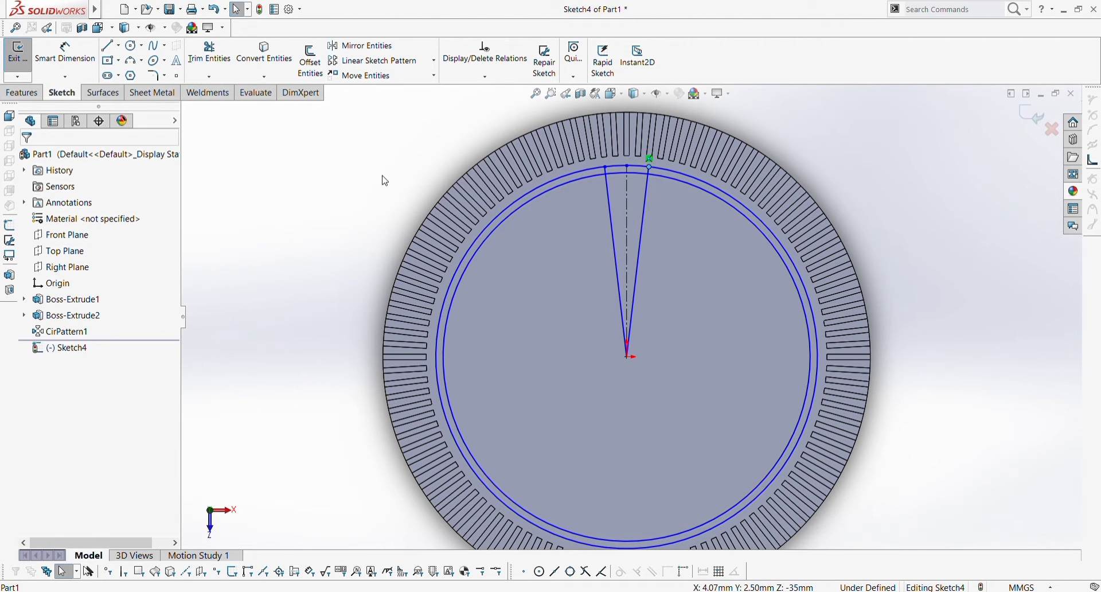
# Power trim the circles and wedge lines, leaving only the closed arc segment between the two circles.
pyautogui.click(209, 54)
pyautogui.moveTo(584, 173)
pyautogui.mouseDown()
pyautogui.moveTo(661, 183)
pyautogui.moveTo(667, 162)
pyautogui.mouseUp()
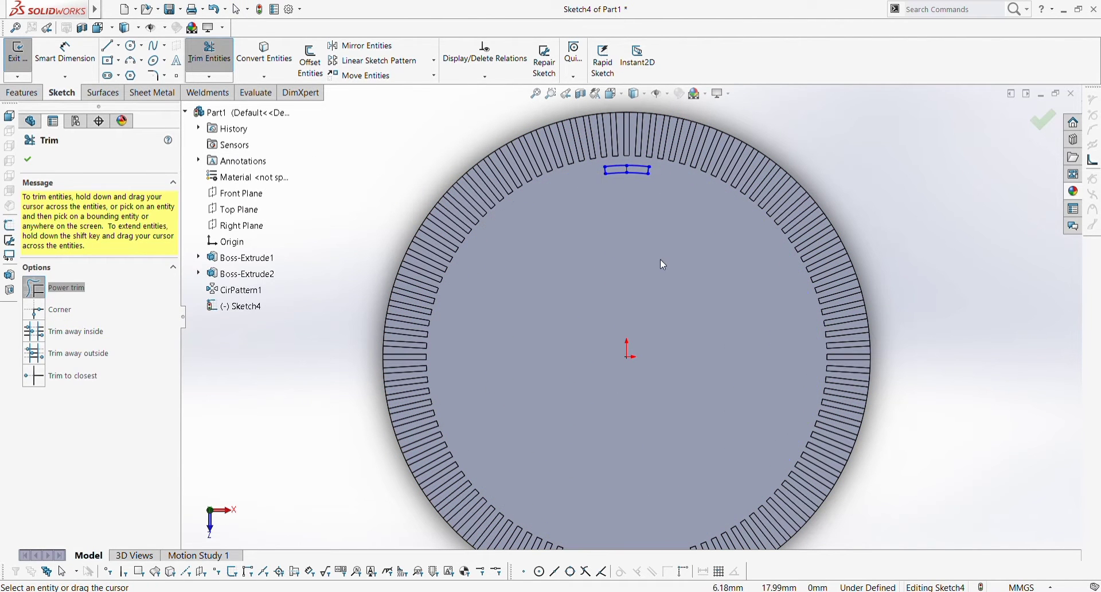
pyautogui.scroll(-4, 625, 166)
pyautogui.moveTo(646, 196); pyautogui.dragTo(659, 211)
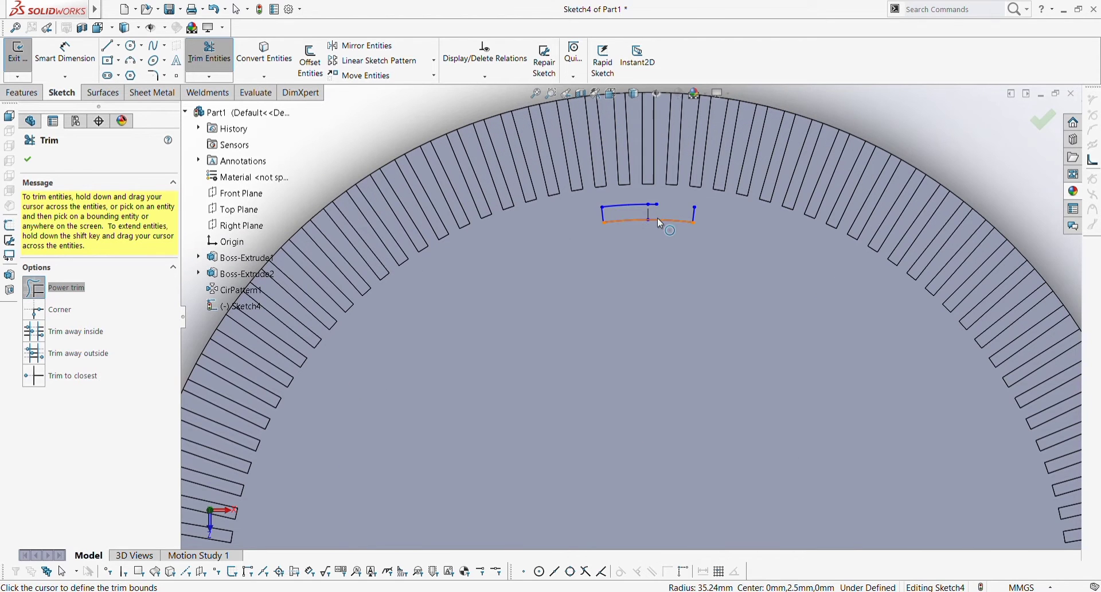
pyautogui.press('Escape')
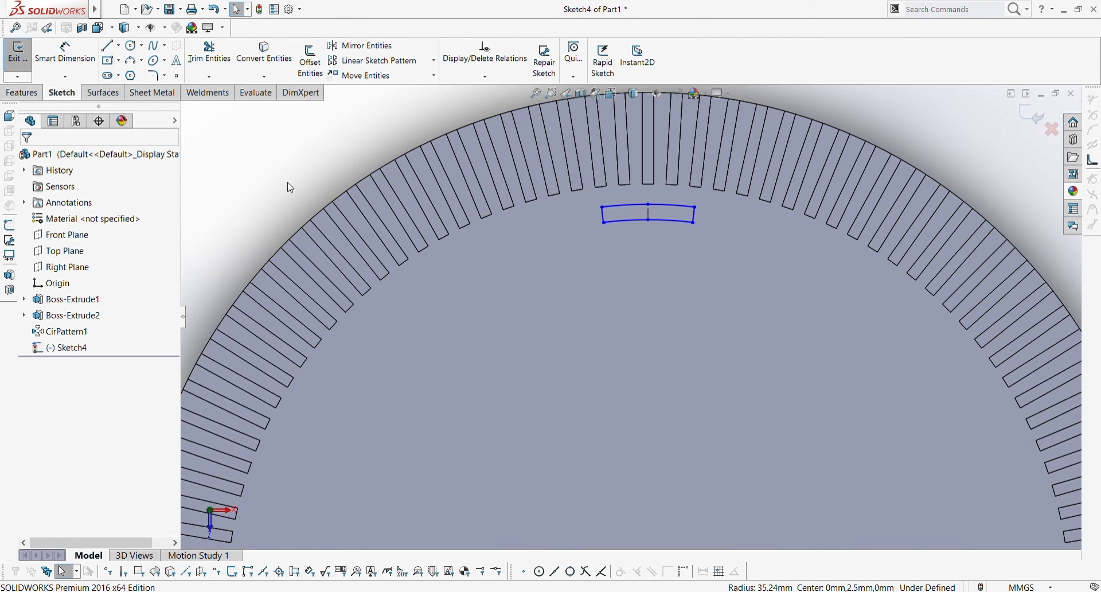
# Extrude the small arc segment upward from the top face, Blind, 0.80 mm, with Merge result on.
pyautogui.click(22, 92)
pyautogui.click(23, 60)
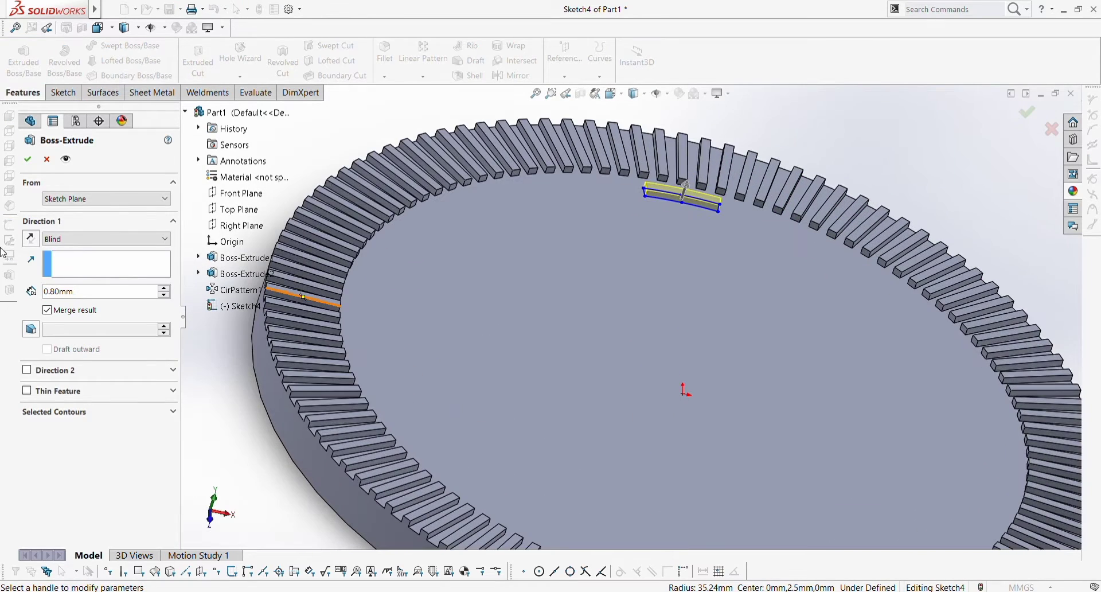
pyautogui.click(28, 161)
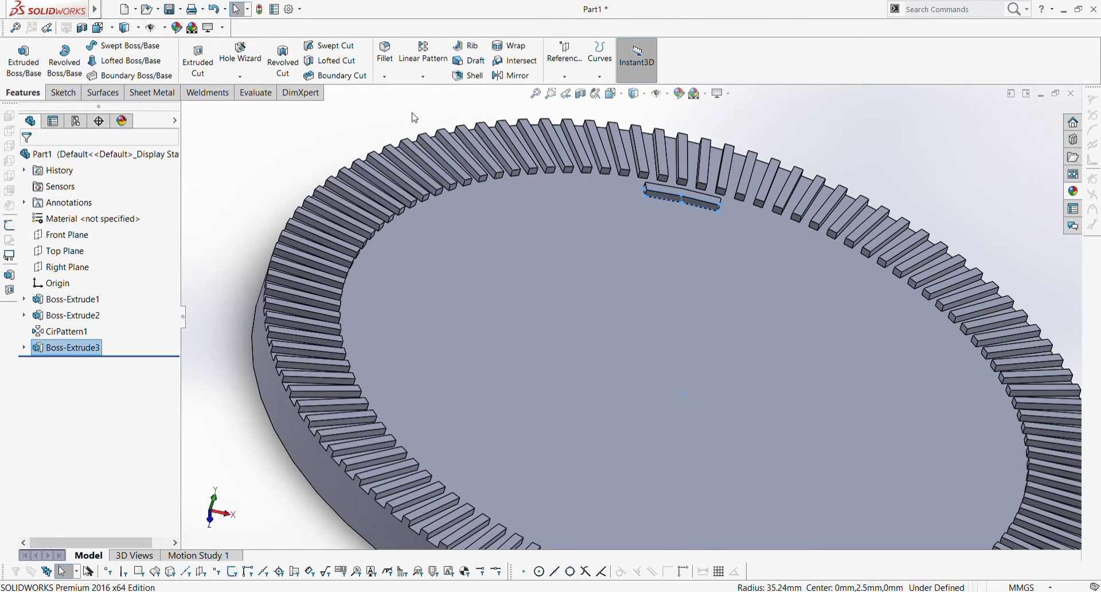
# Set up a circular pattern of the raised arc segment about the disc's outer side face, 8 equally spaced instances over 360°.
pyautogui.click(424, 76)
pyautogui.click(439, 103)
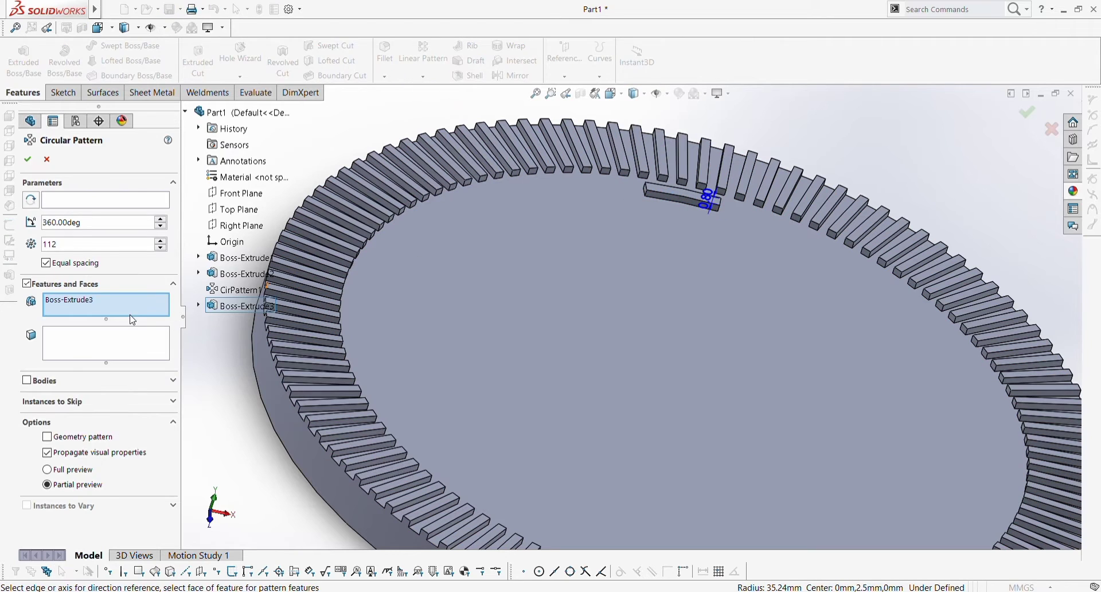
pyautogui.click(69, 203)
pyautogui.click(265, 402)
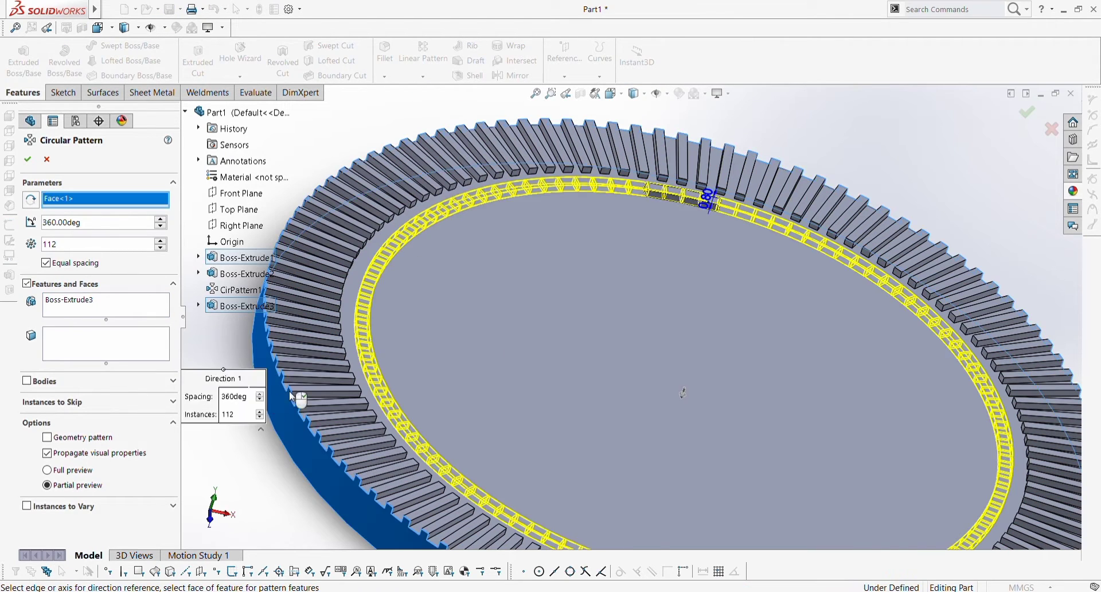
pyautogui.scroll(2, 602, 347)
pyautogui.doubleClick(69, 244)
pyautogui.write('8')
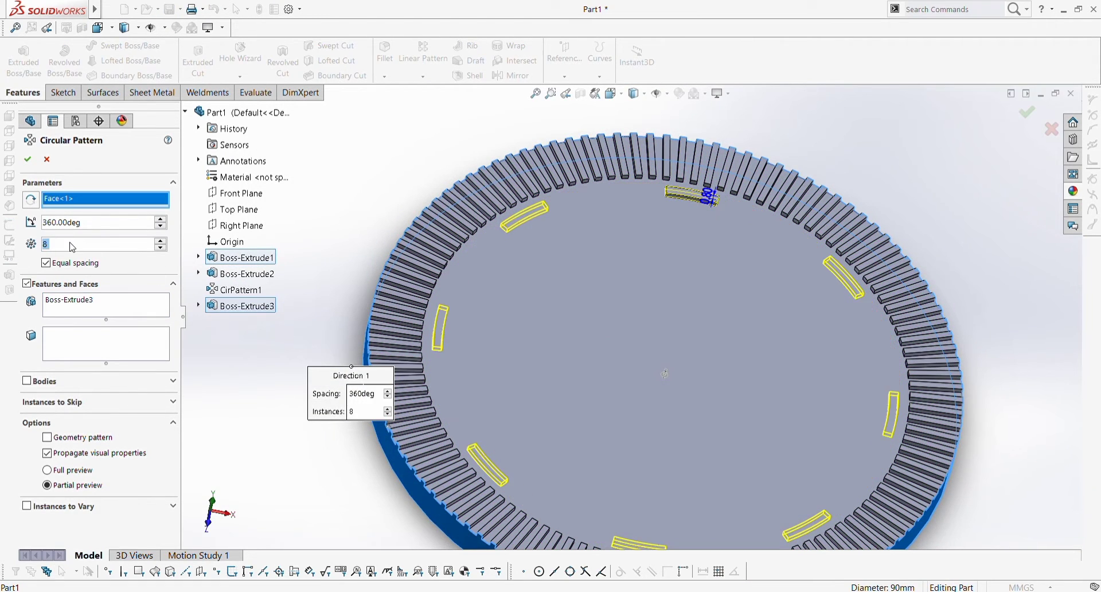
# Raise the arc segment pattern to 15 instances and create it.
pyautogui.click(161, 241)
pyautogui.click(161, 241)
pyautogui.click(161, 241)
pyautogui.click(161, 241)
pyautogui.click(161, 241)
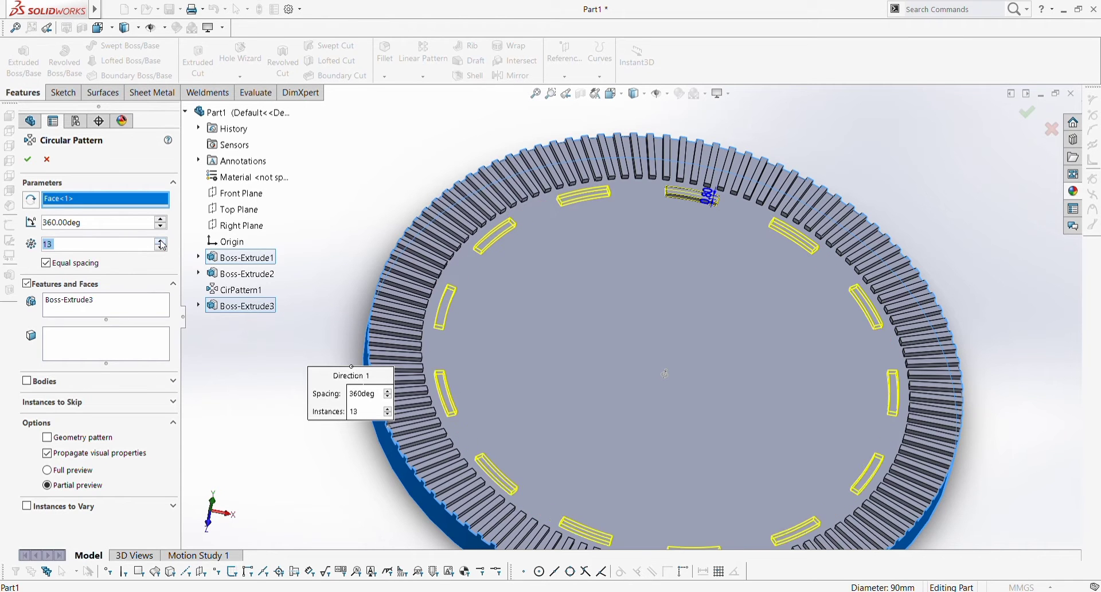
pyautogui.click(161, 240)
pyautogui.click(161, 241)
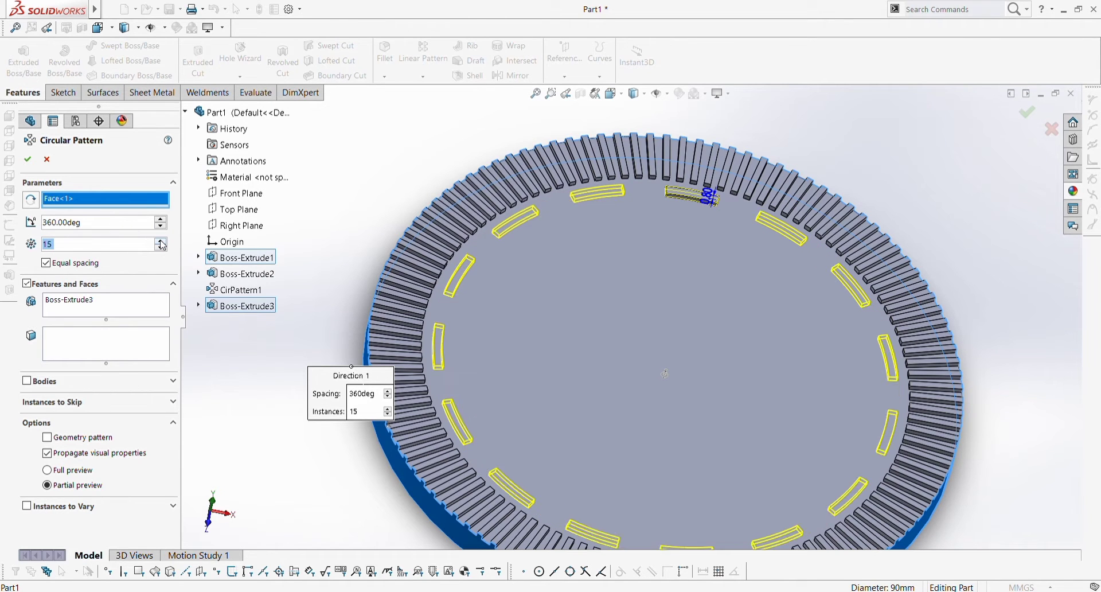
pyautogui.moveTo(651, 327); pyautogui.dragTo(656, 375, button='middle')
pyautogui.click(28, 160)
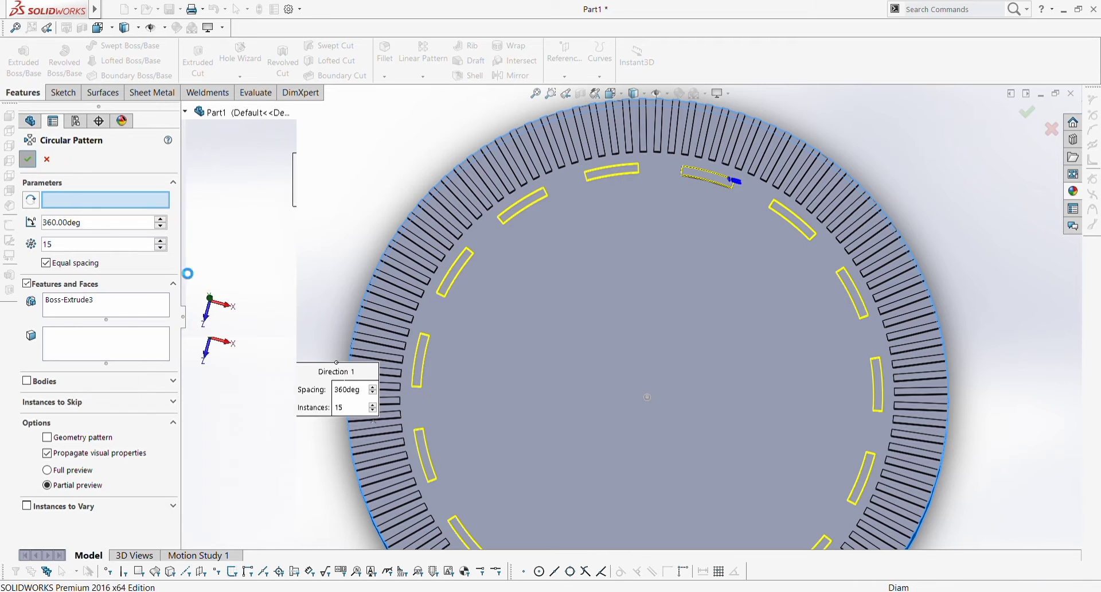
pyautogui.scroll(4, 570, 431)
pyautogui.moveTo(573, 427); pyautogui.dragTo(621, 369, button='middle')
pyautogui.scroll(-2, 620, 369)
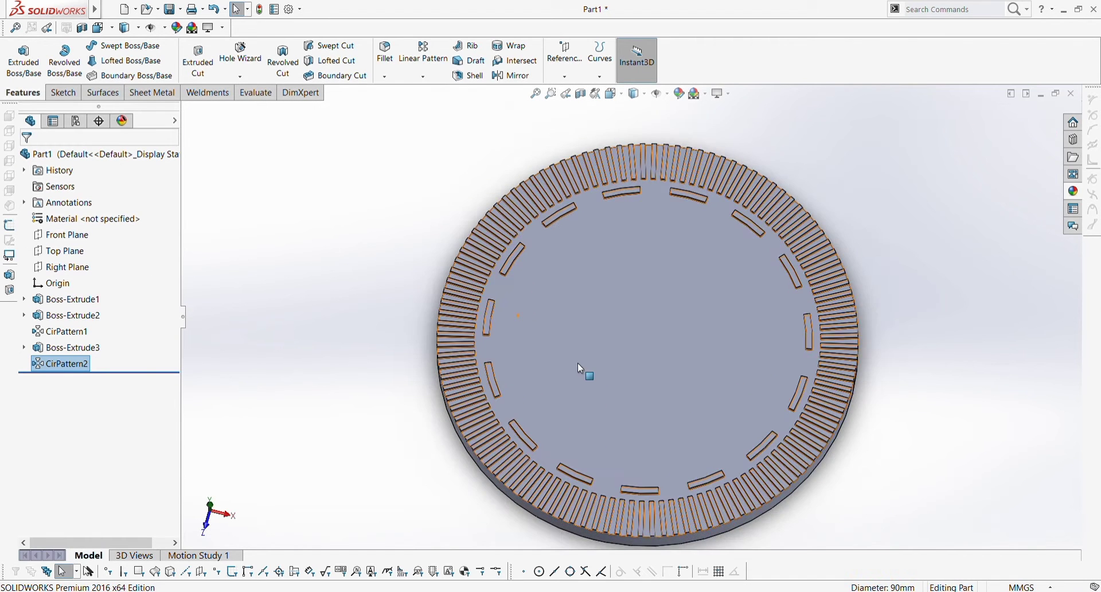
# Start a new sketch on the disc's top face.
pyautogui.scroll(-1, 579, 367)
pyautogui.click(296, 338)
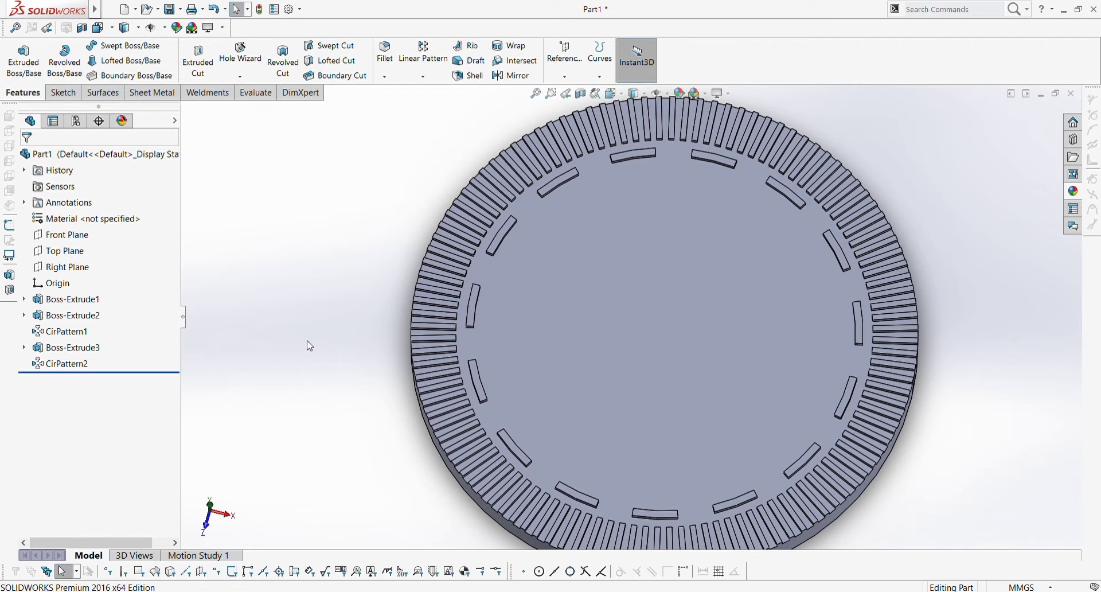
pyautogui.click(529, 285)
pyautogui.click(677, 321)
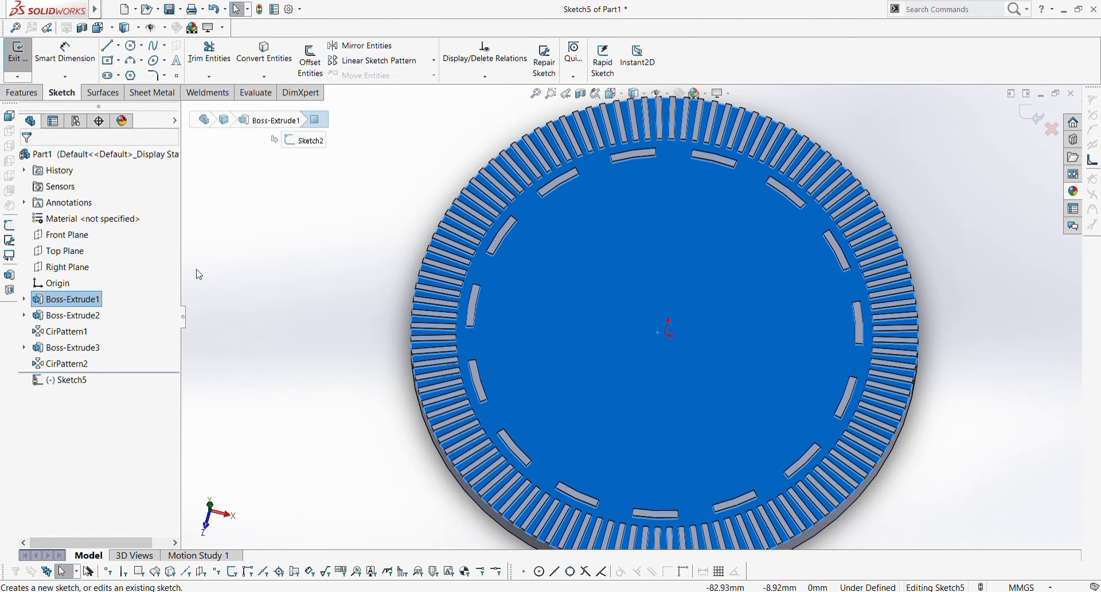
pyautogui.click(109, 46)
pyautogui.click(631, 315)
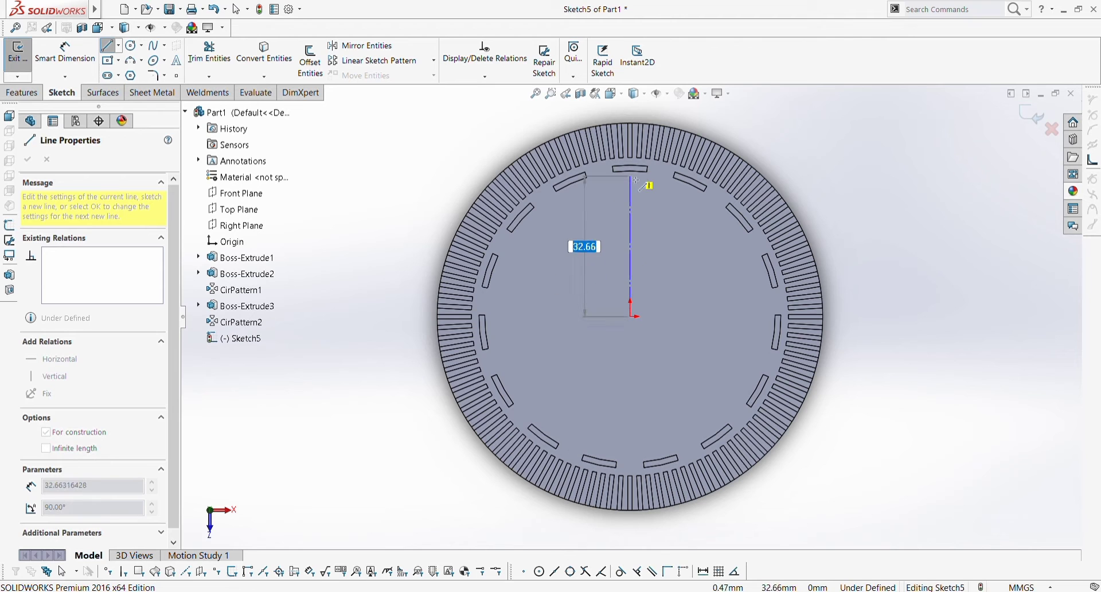
pyautogui.click(632, 122)
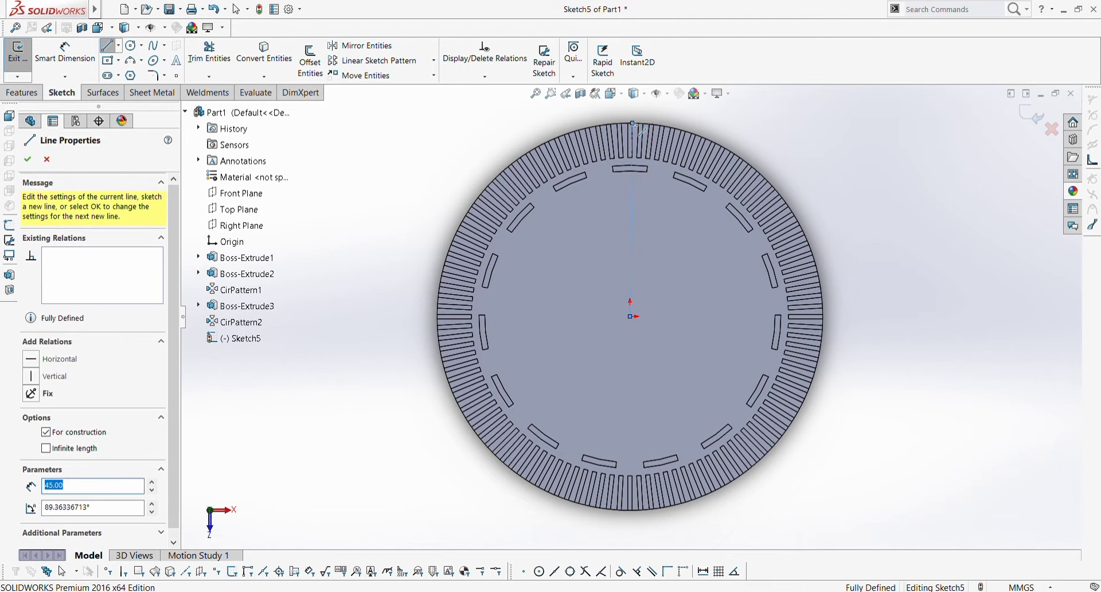
pyautogui.press('Escape')
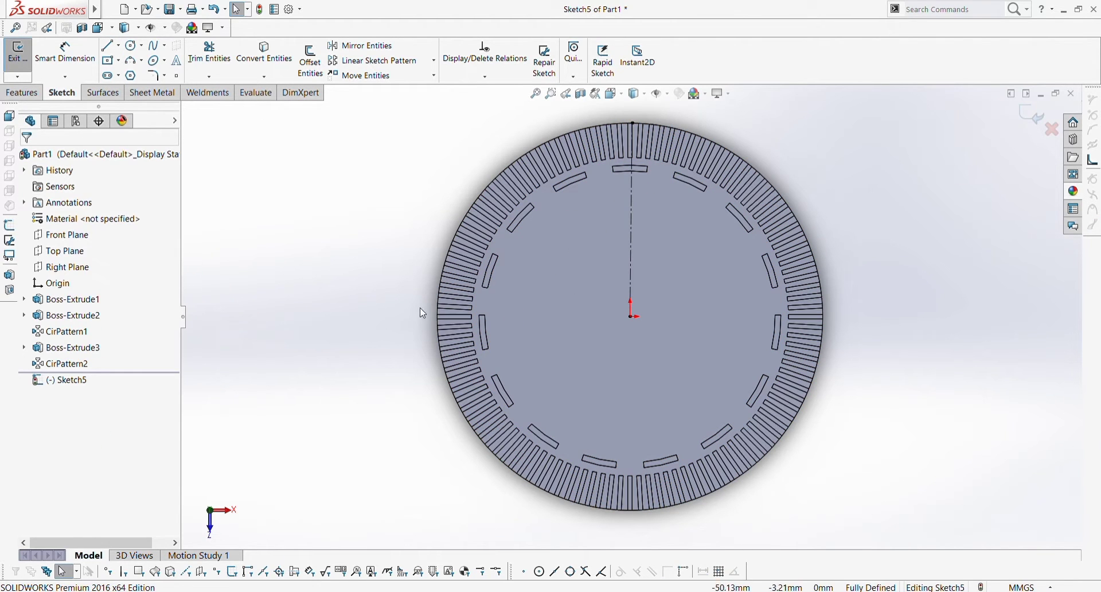
pyautogui.click(631, 255)
pyautogui.press('Escape')
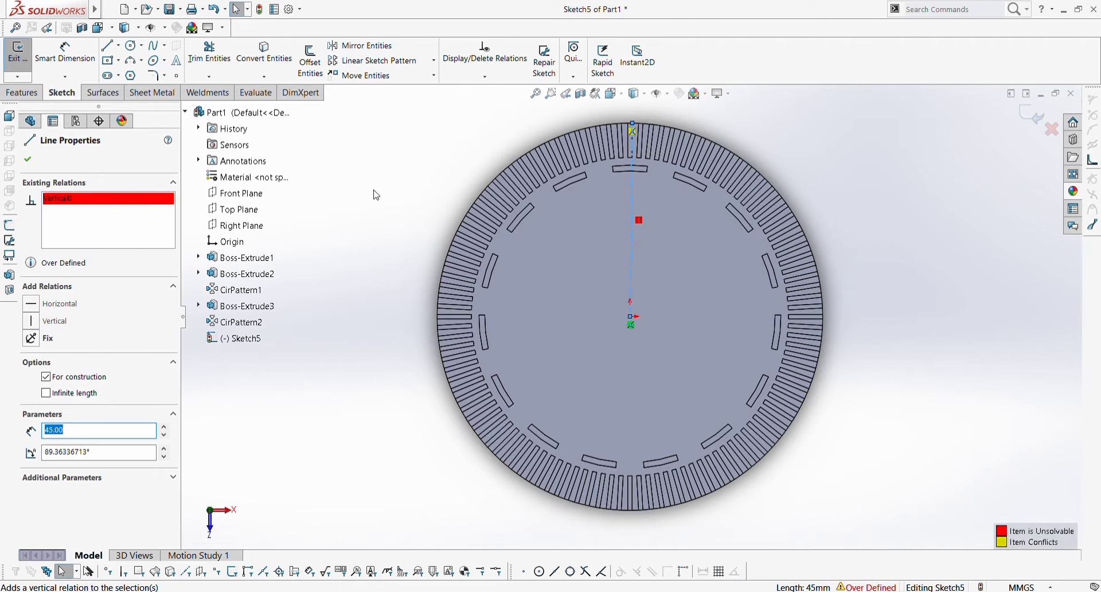
pyautogui.press('Delete')
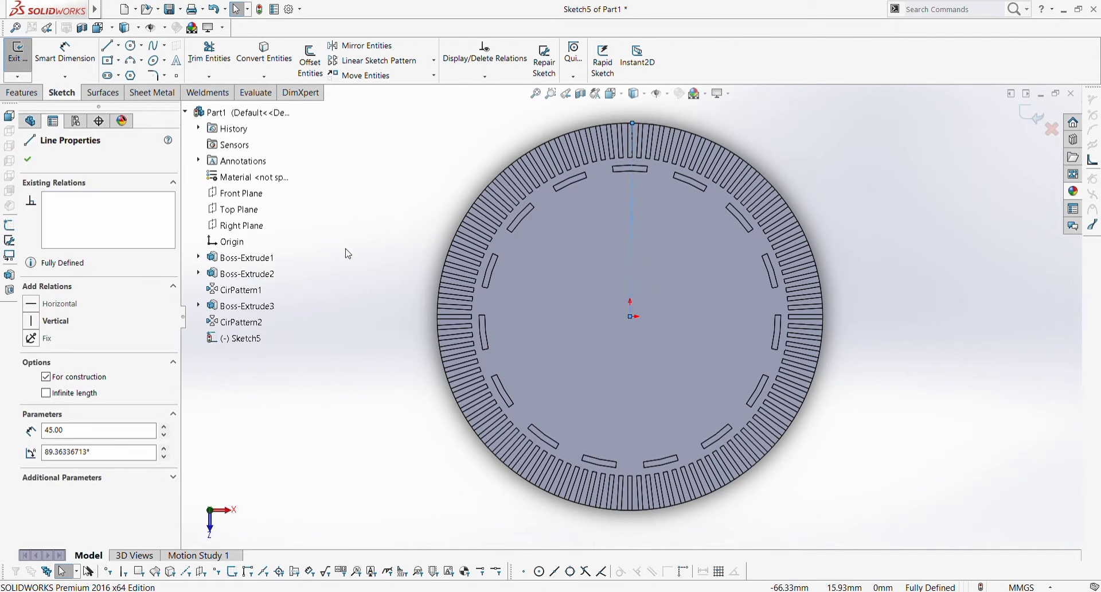
pyautogui.press('Delete')
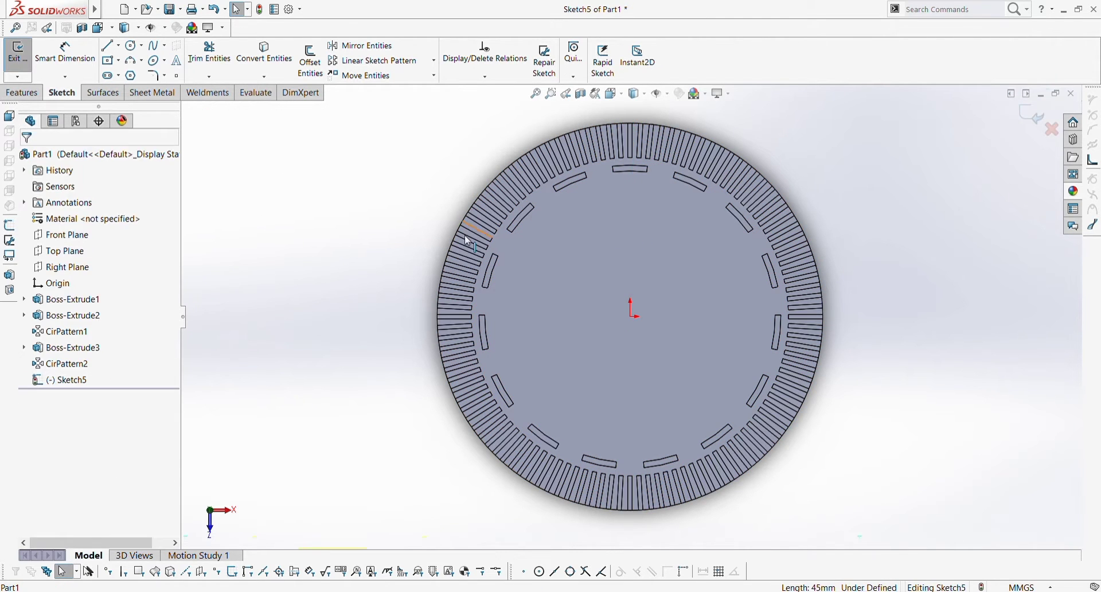
# Sketch a vertical centerline from the origin up to the disc's outer edge, 45 mm long.
pyautogui.click(119, 46)
pyautogui.click(128, 73)
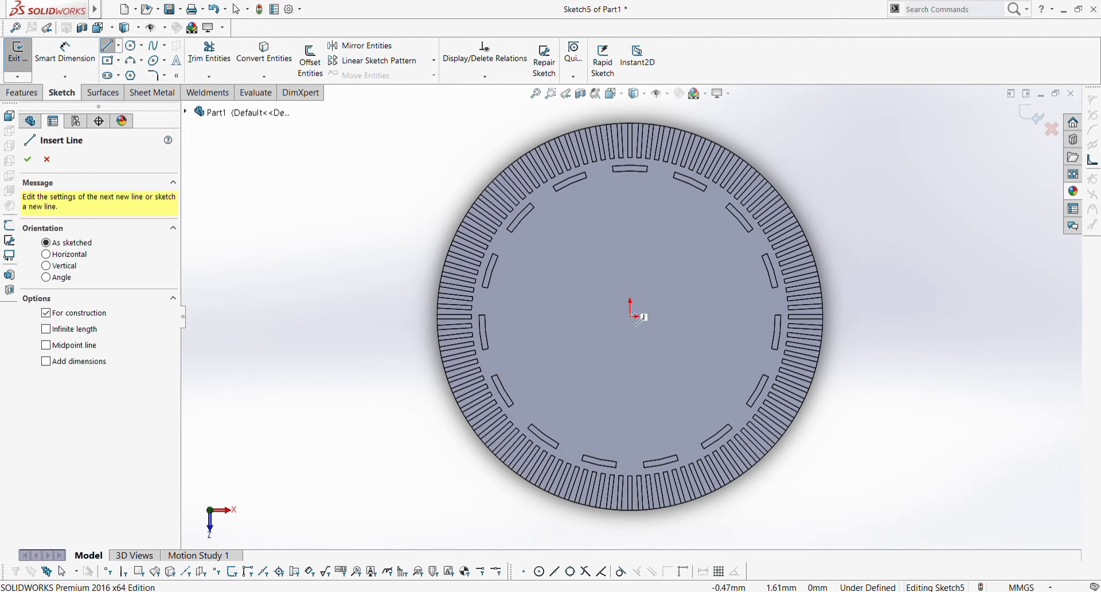
pyautogui.click(632, 316)
pyautogui.click(631, 124)
pyautogui.scroll(-2, 634, 128)
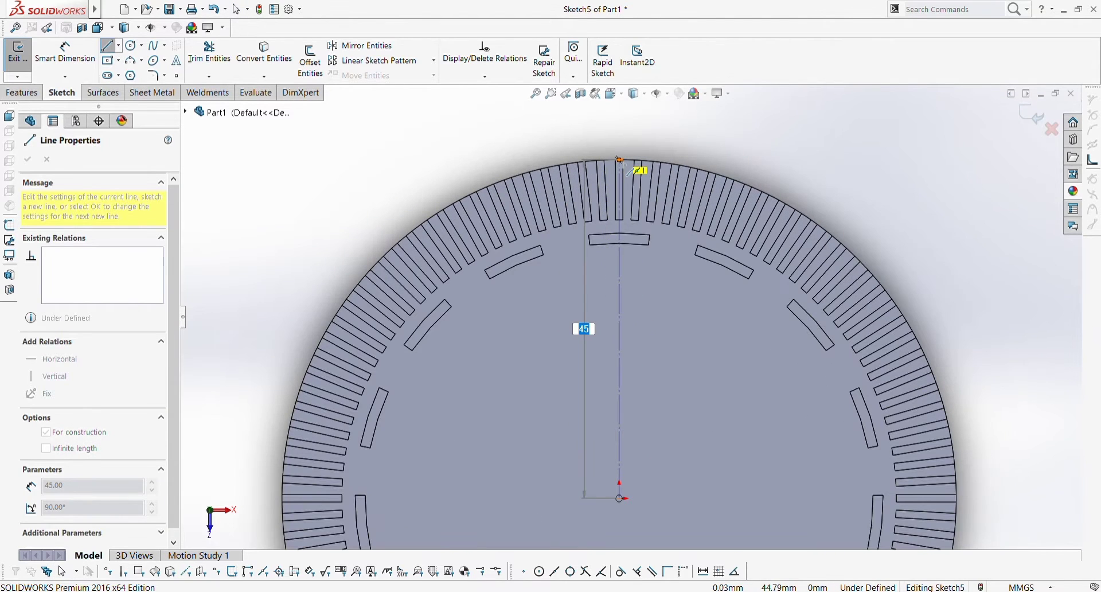
pyautogui.press('Escape')
pyautogui.scroll(3, 647, 291)
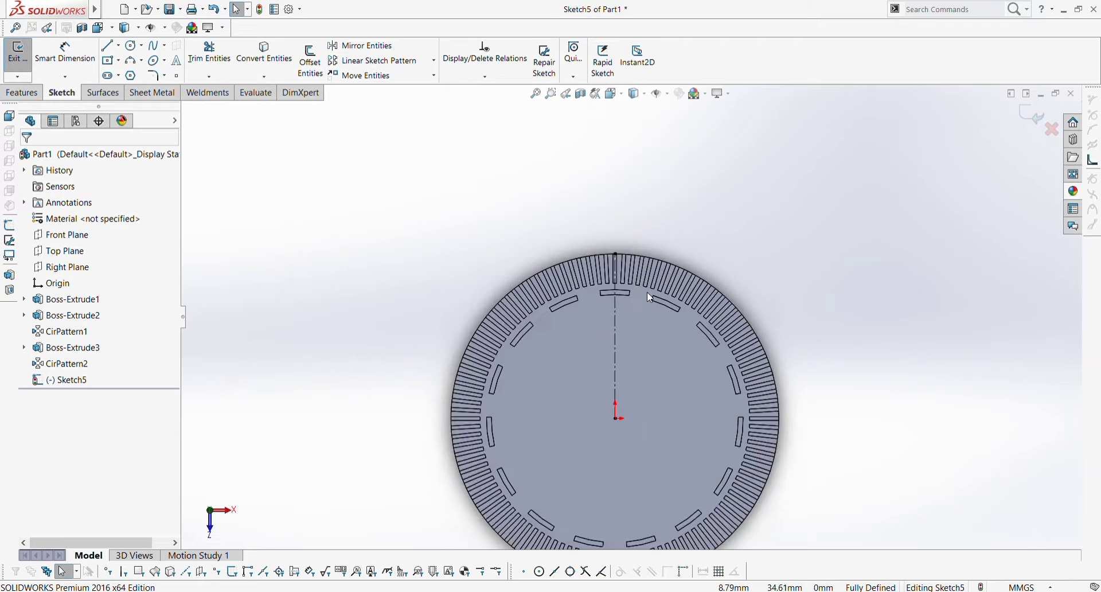
# Sketch a small circle centered on the centerline, about 31.5 mm above the origin and just inside the arc segment.
pyautogui.scroll(-3, 596, 323)
pyautogui.scroll(-2, 611, 267)
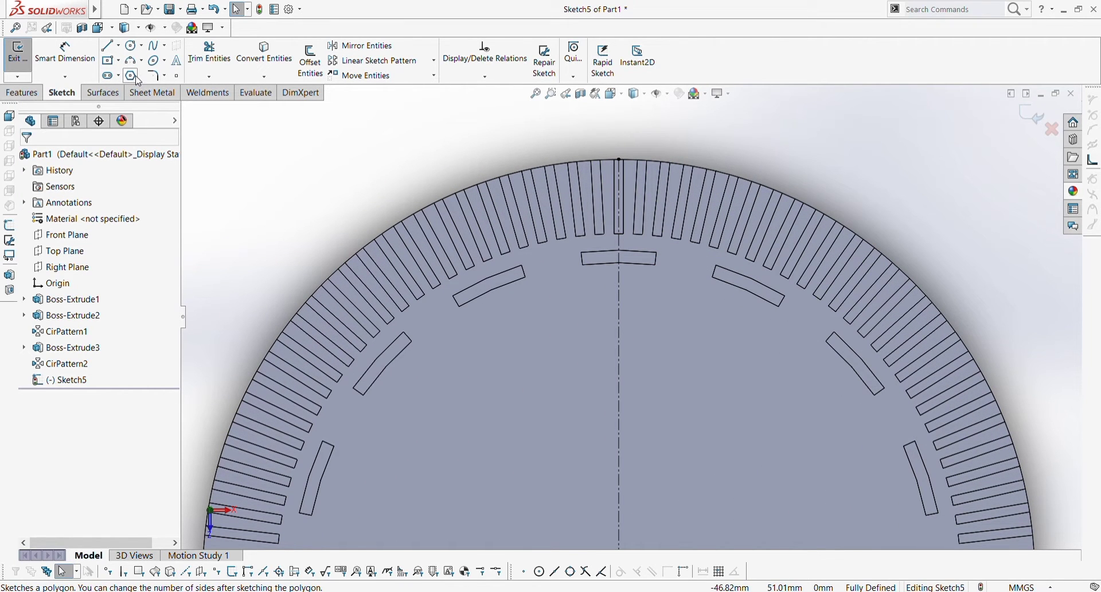
pyautogui.click(133, 45)
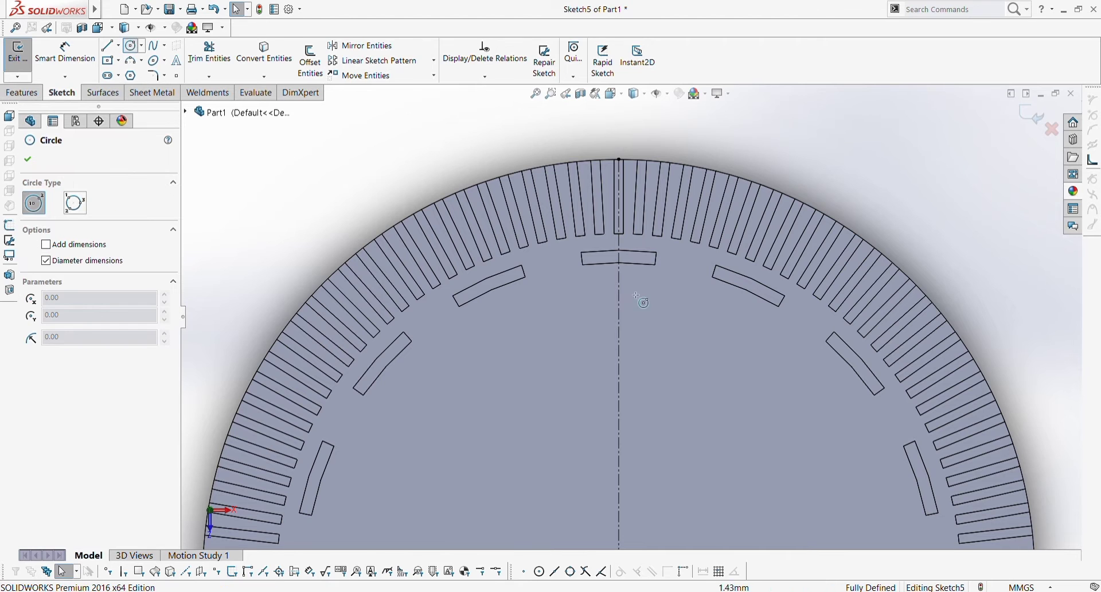
pyautogui.scroll(-1, 624, 279)
pyautogui.click(619, 283)
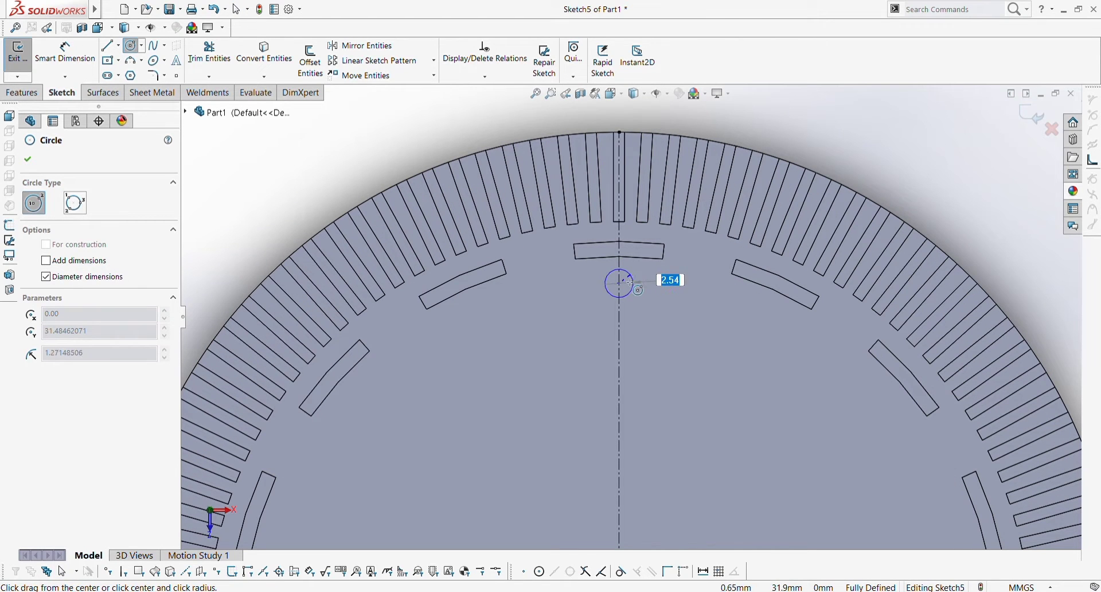
pyautogui.click(632, 283)
pyautogui.press('Escape')
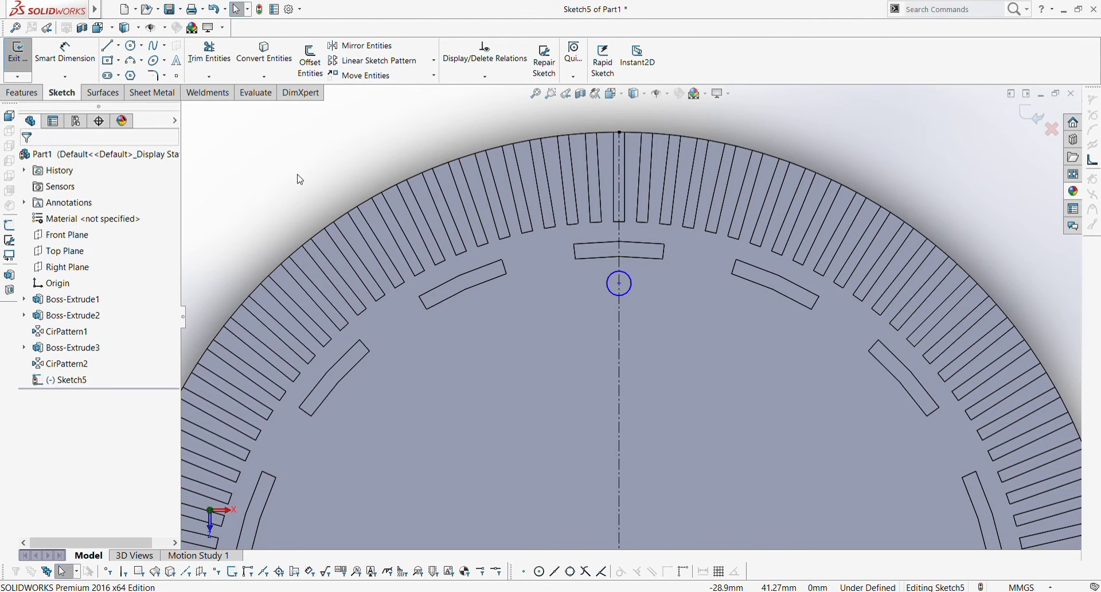
# Sketch a second circle about 2.2 mm in diameter, below and left of the first, and make the two circles equal.
pyautogui.click(132, 50)
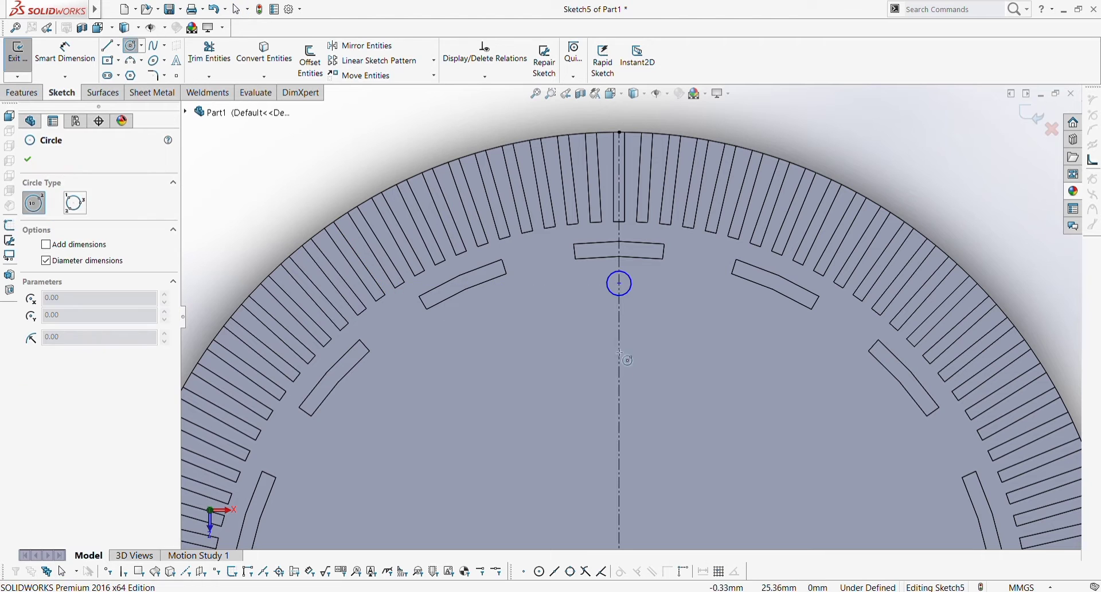
pyautogui.click(592, 317)
pyautogui.click(603, 316)
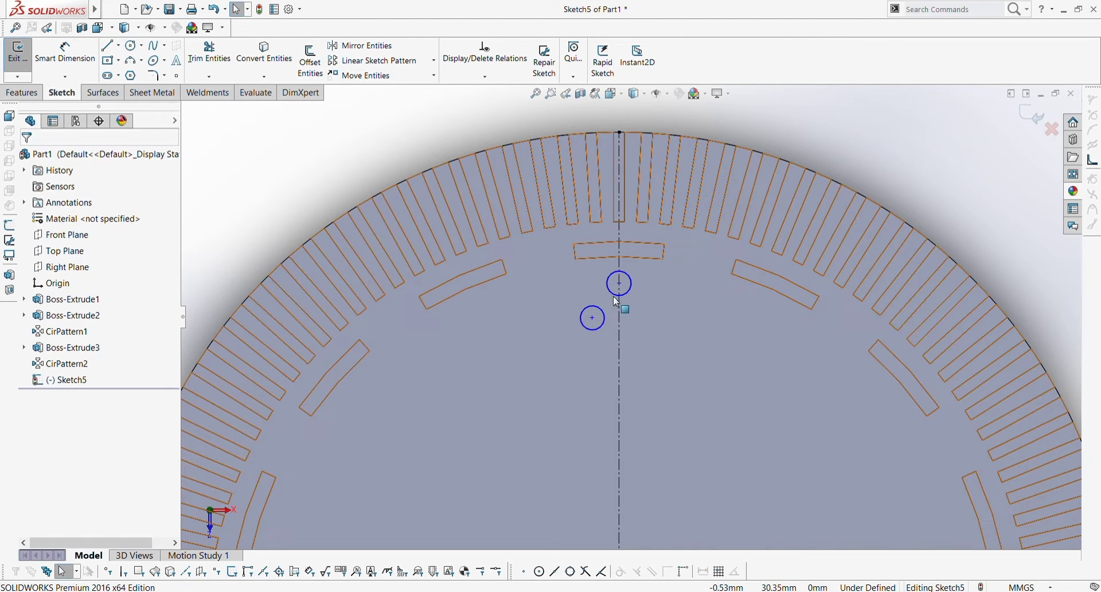
pyautogui.click(596, 329)
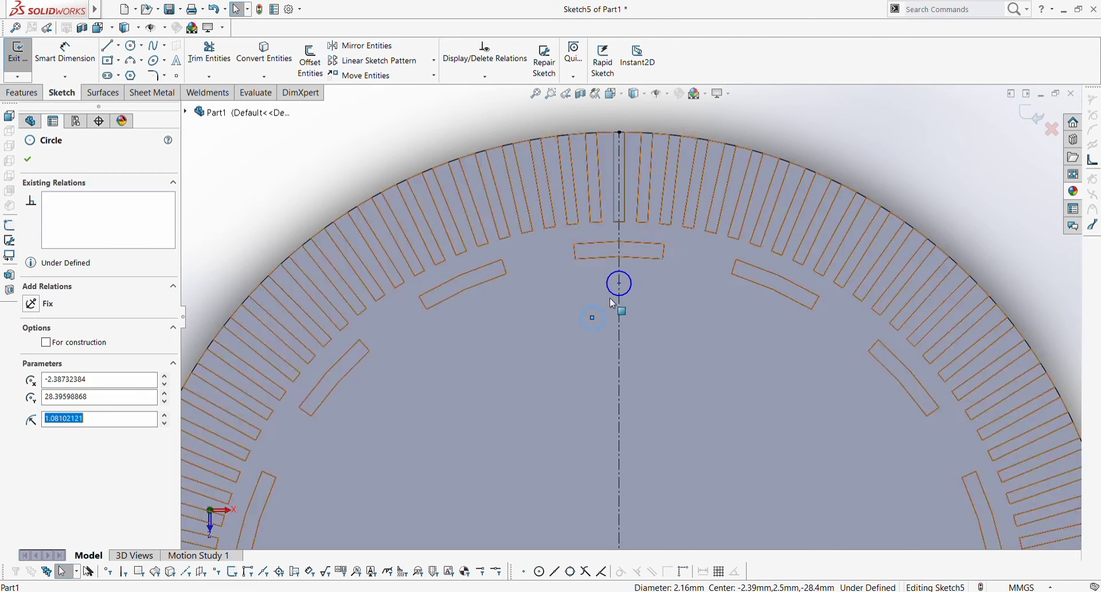
pyautogui.keyDown('ctrl'); pyautogui.click(613, 295); pyautogui.keyUp('ctrl')
pyautogui.click(685, 242)
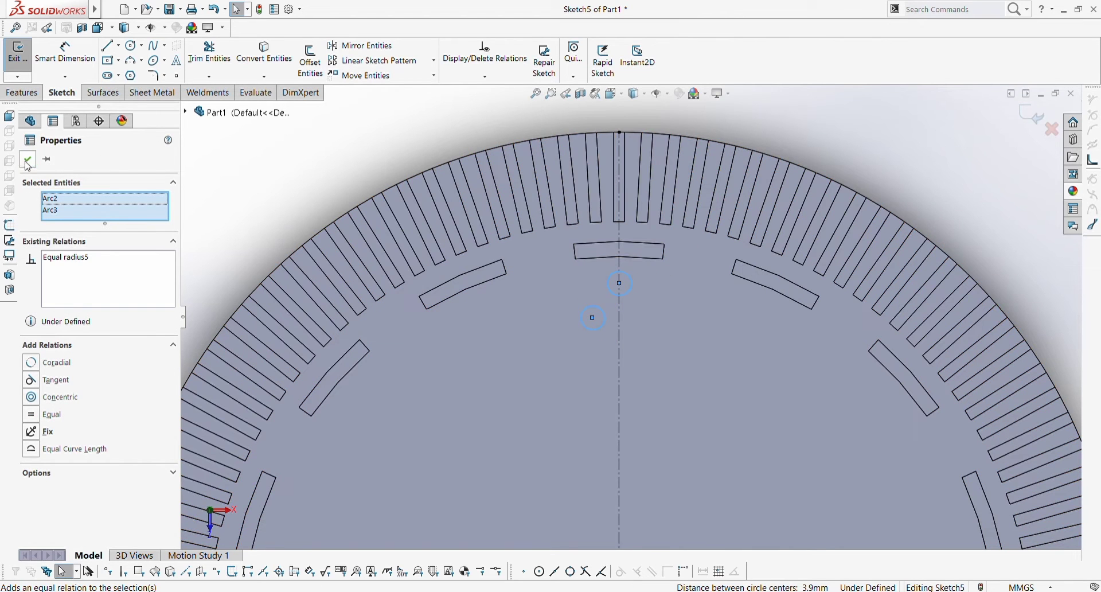
pyautogui.click(332, 185)
# Mirror the lower left circle about the vertical centerline, keeping the original.
pyautogui.click(598, 328)
pyautogui.click(361, 45)
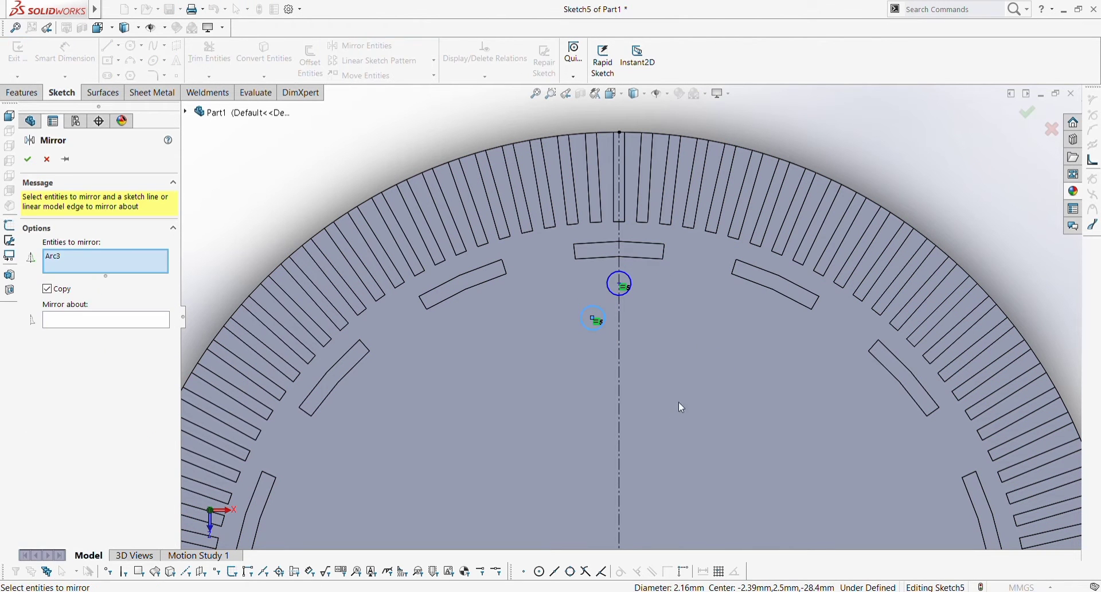
pyautogui.click(127, 322)
pyautogui.click(619, 336)
pyautogui.scroll(8, 474, 414)
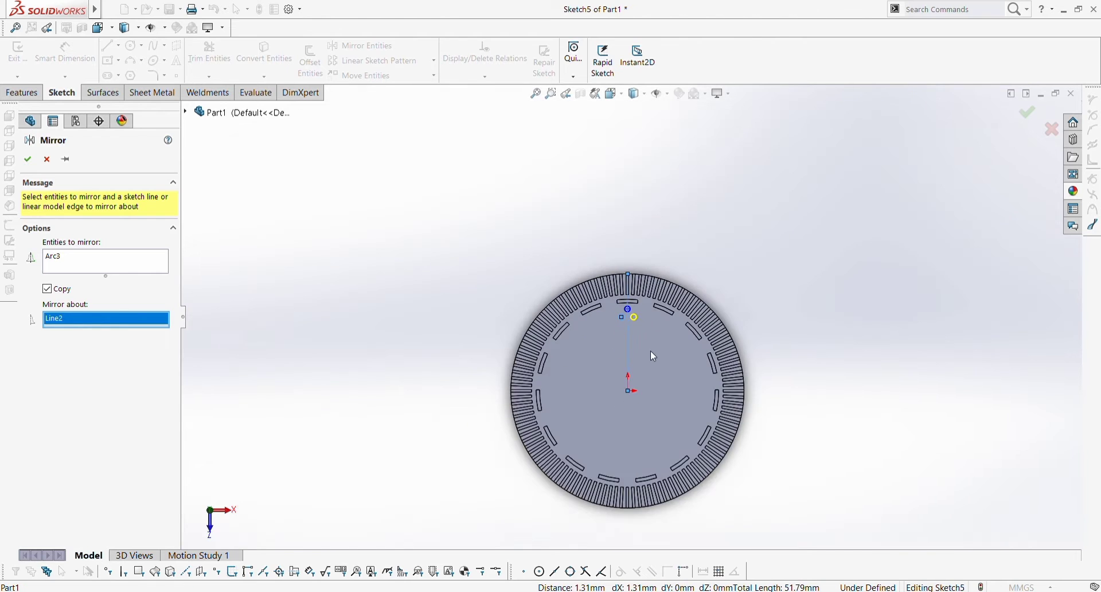
pyautogui.scroll(-5, 650, 347)
pyautogui.scroll(-2, 612, 275)
pyautogui.click(28, 159)
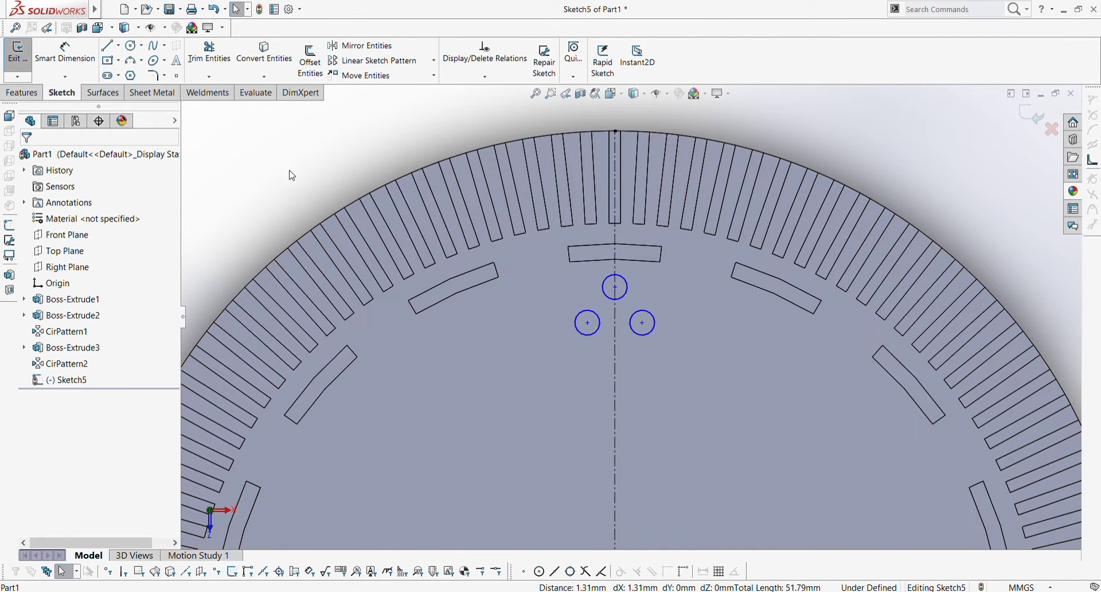
# Dimension the lower left circle's center 1.8 mm from the vertical centerline.
pyautogui.click(615, 335)
pyautogui.click(588, 323)
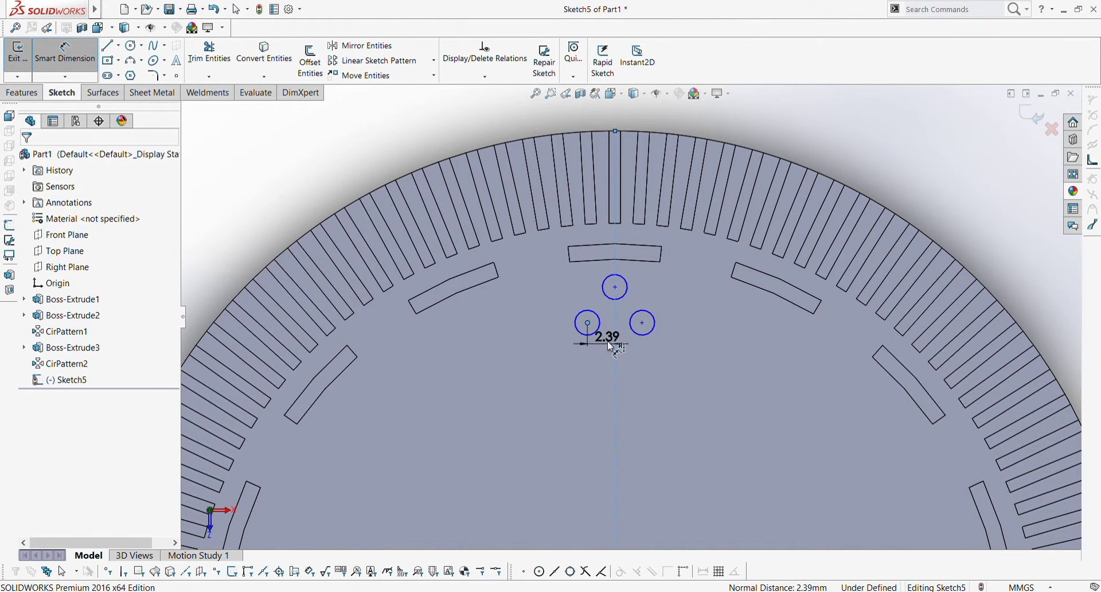
pyautogui.click(611, 344)
pyautogui.write('1.8')
pyautogui.press('Return')
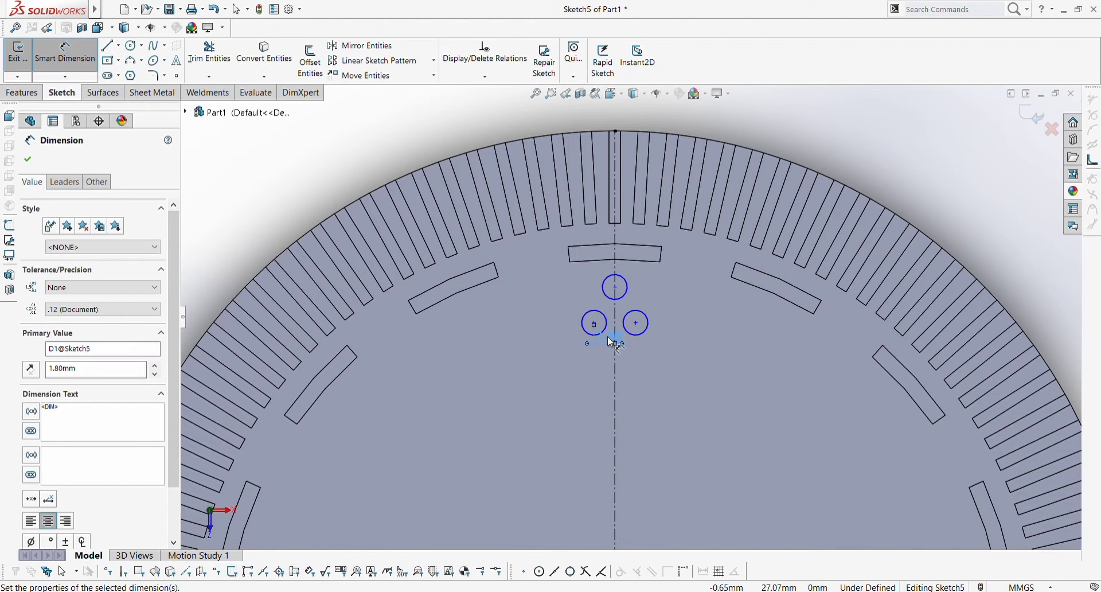
# Dimension the vertical distance between the upper circle's center and the lower right circle's center as 2.8 mm.
pyautogui.click(615, 288)
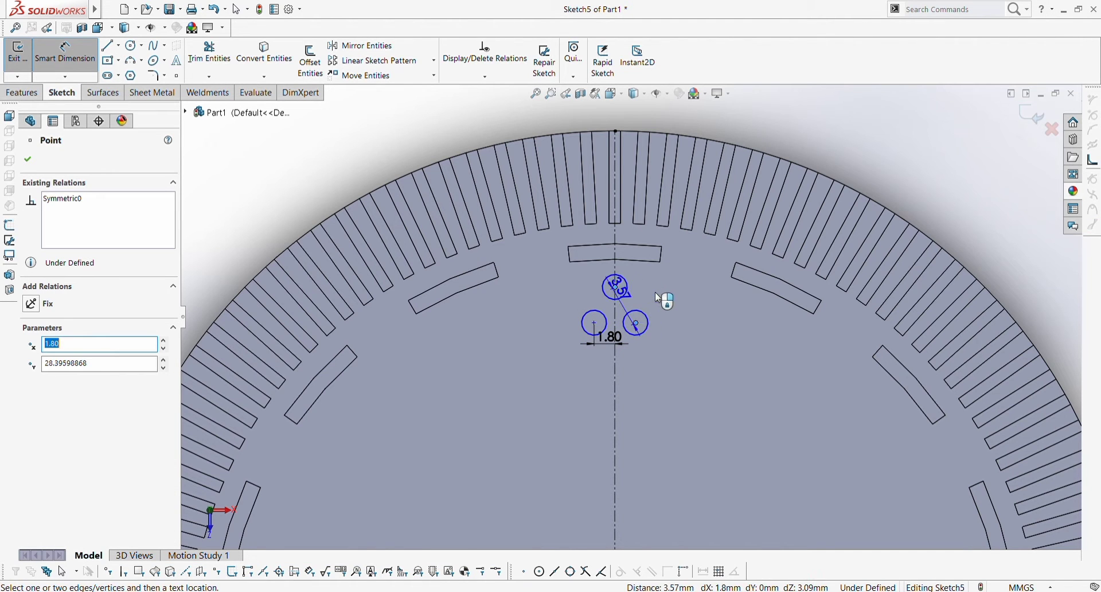
pyautogui.click(650, 303)
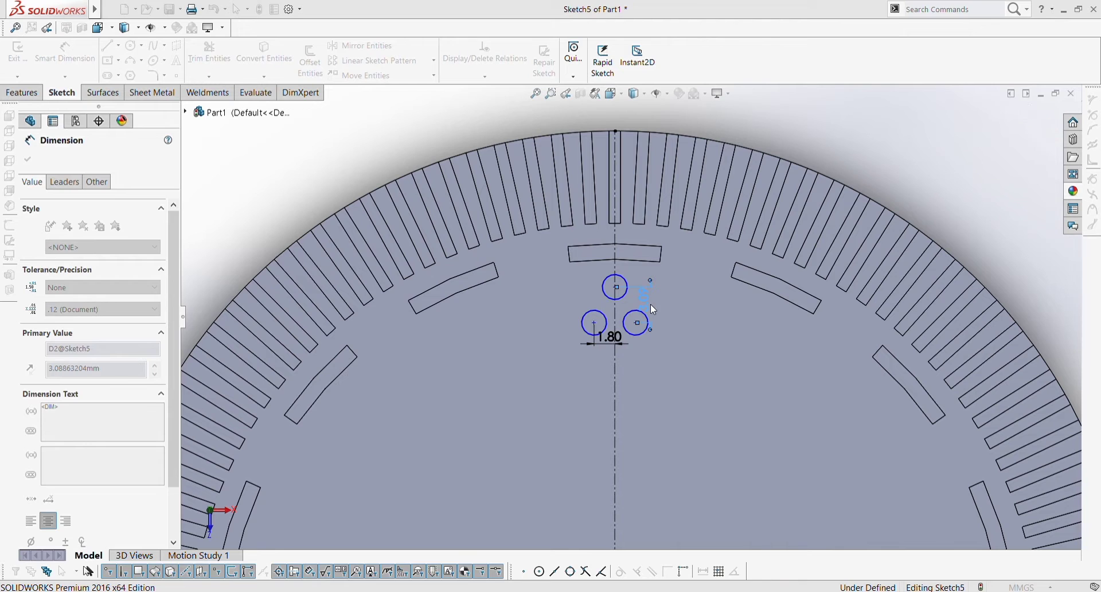
pyautogui.write('2.8')
pyautogui.press('Return')
pyautogui.press('Escape')
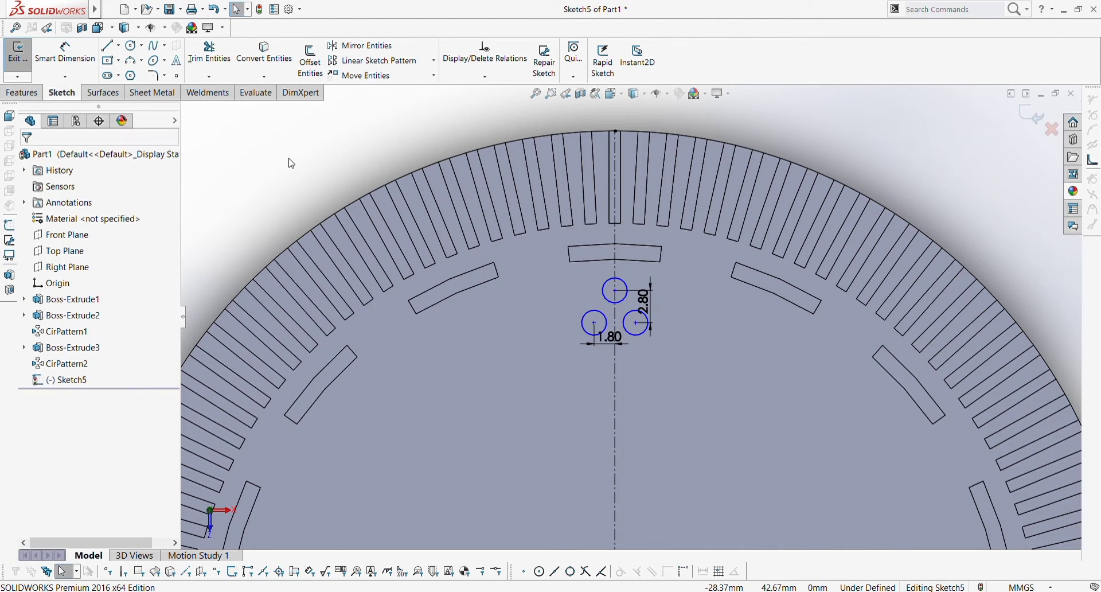
pyautogui.scroll(3, 631, 343)
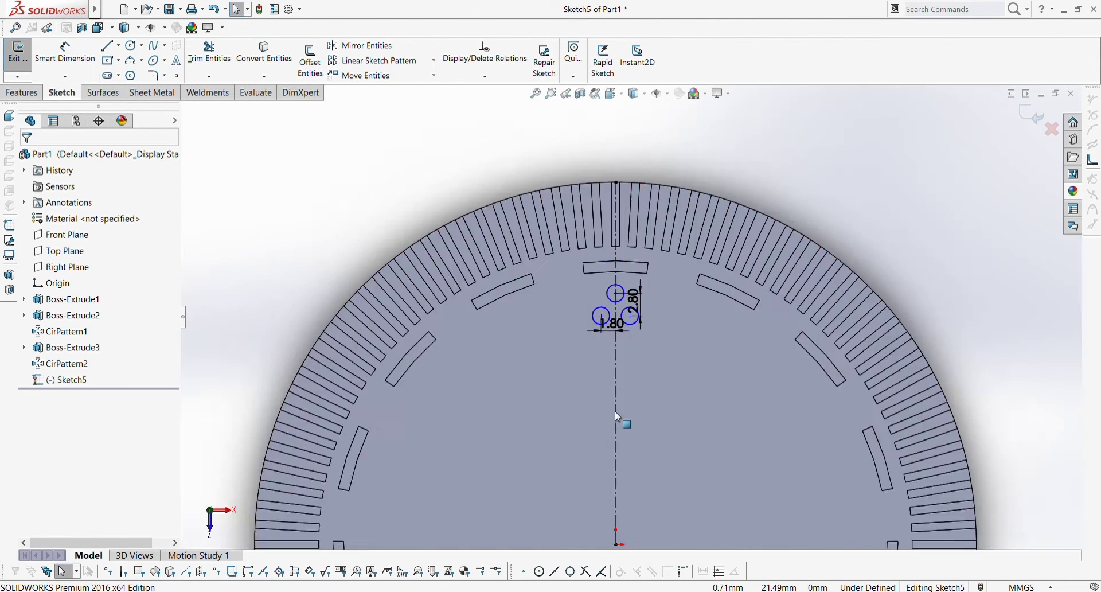
# Sketch a three-point arc about 3.4 mm in radius between the upper circle's left side and the lower left circle.
pyautogui.scroll(1, 622, 308)
pyautogui.scroll(-3, 615, 305)
pyautogui.scroll(-4, 437, 307)
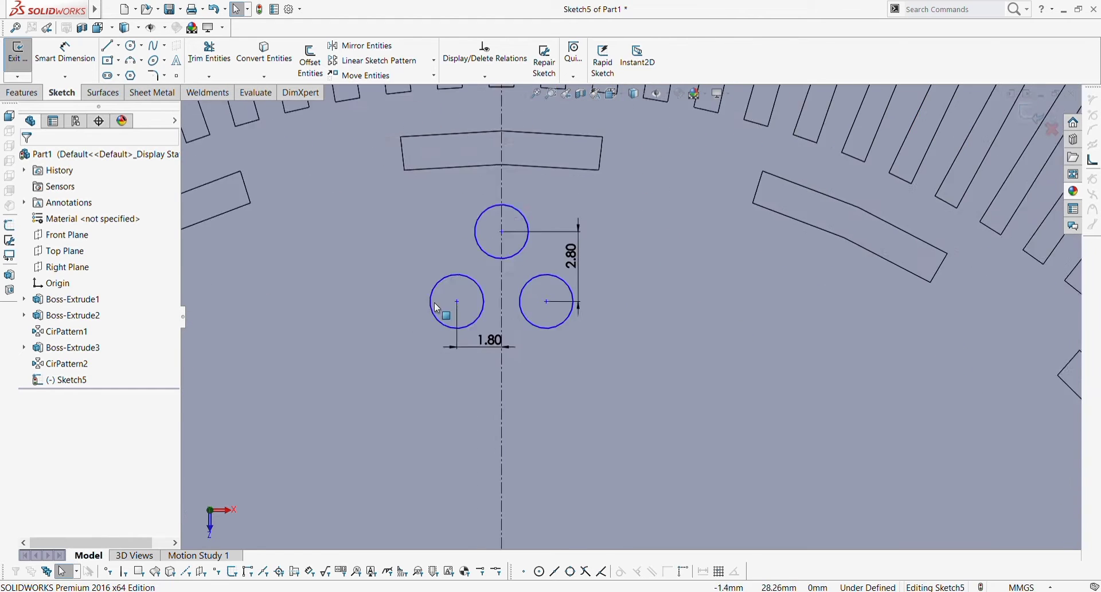
pyautogui.click(132, 61)
pyautogui.click(532, 264)
pyautogui.click(504, 320)
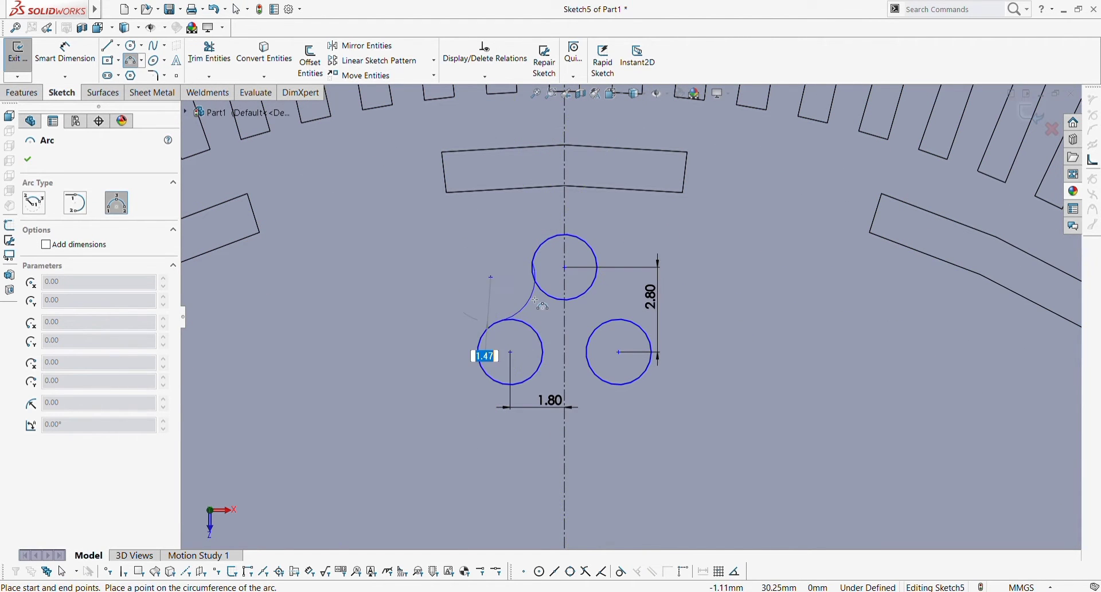
pyautogui.click(524, 299)
pyautogui.press('Escape')
# Make the new arc tangent to the lower left circle.
pyautogui.click(523, 302)
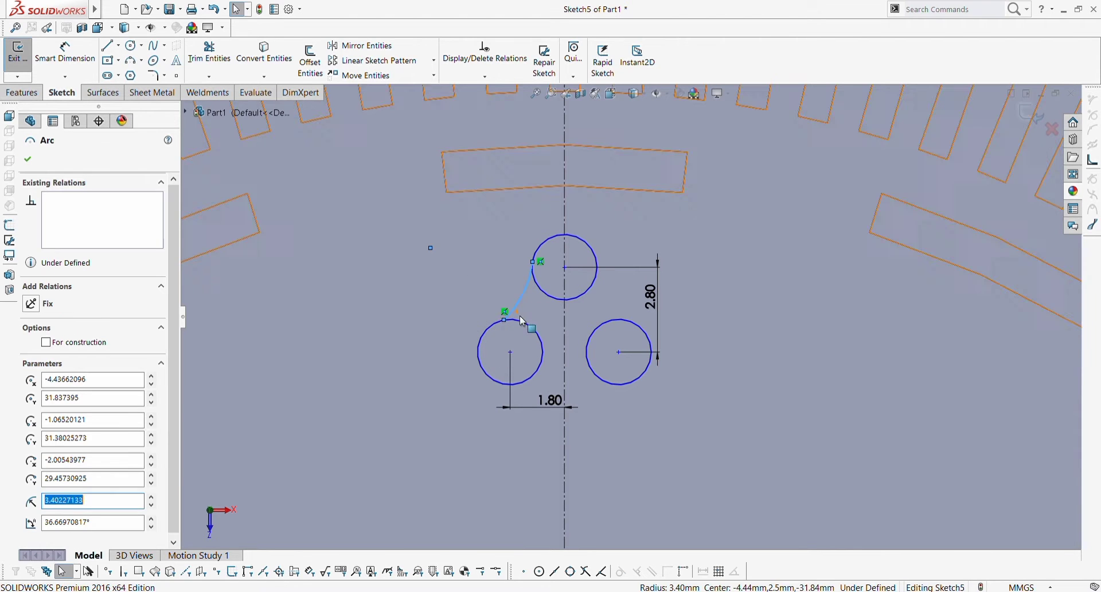
pyautogui.keyDown('ctrl'); pyautogui.click(521, 322); pyautogui.keyUp('ctrl')
pyautogui.click(561, 275)
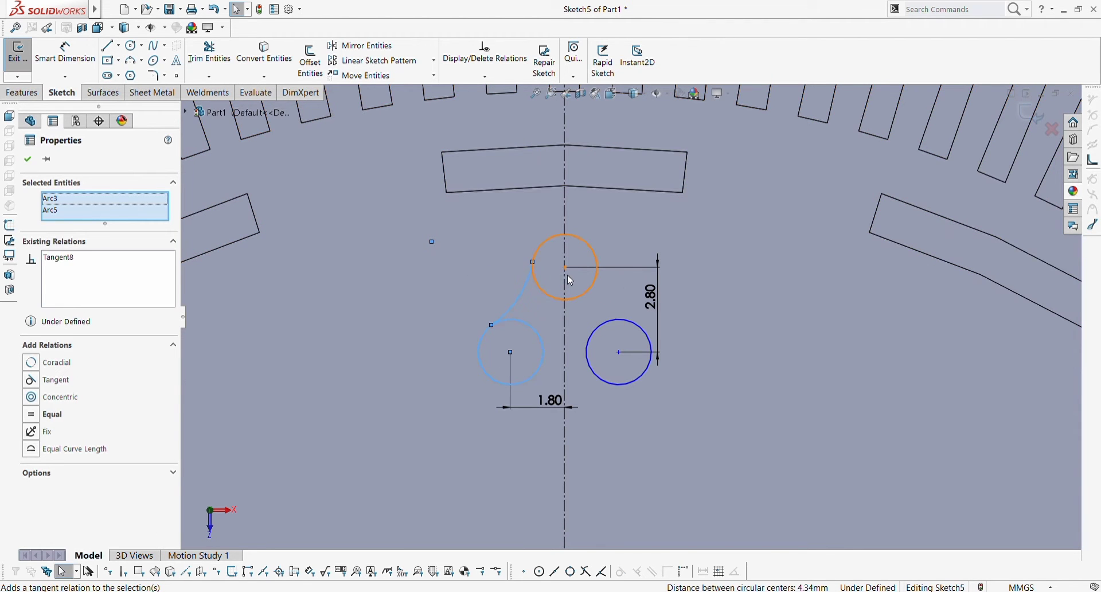
pyautogui.click(247, 276)
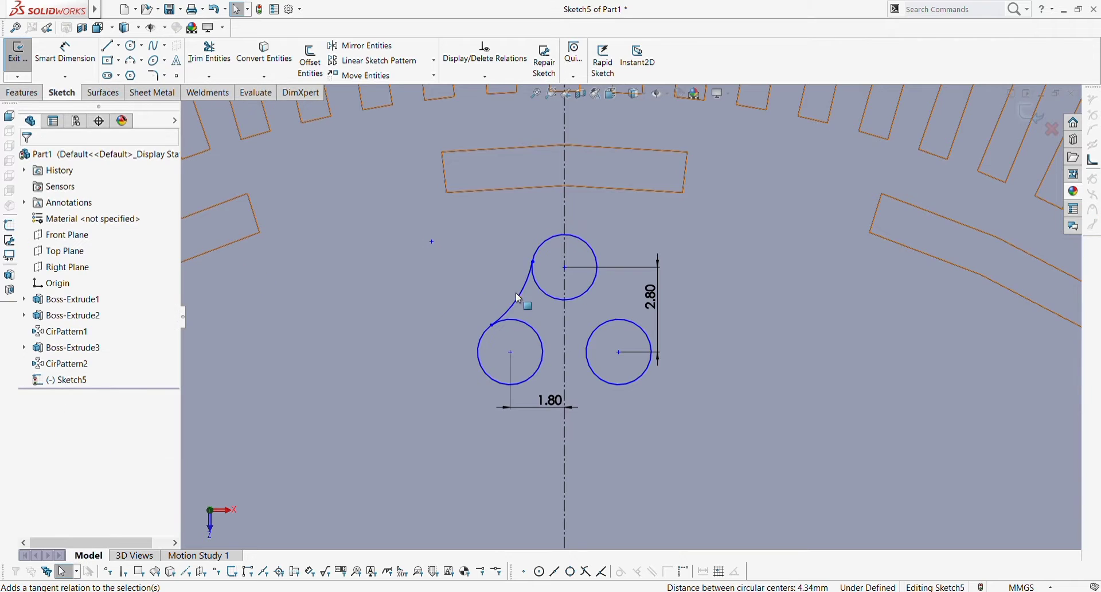
pyautogui.click(519, 298)
pyautogui.keyDown('ctrl'); pyautogui.click(517, 320); pyautogui.keyUp('ctrl')
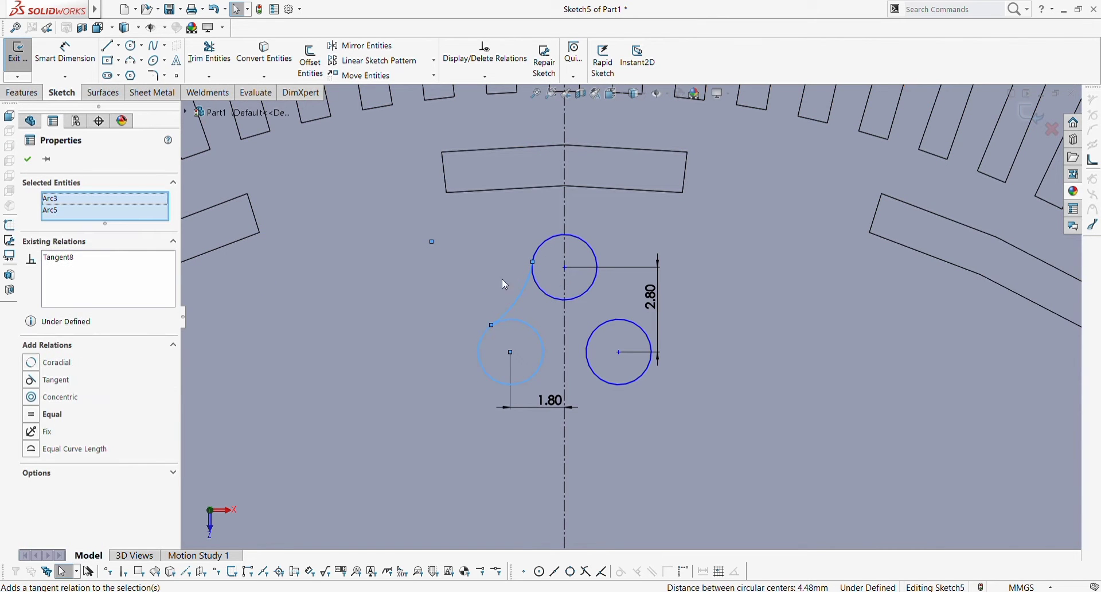
pyautogui.click(27, 160)
# Make the same arc tangent to the upper circle.
pyautogui.click(412, 333)
pyautogui.scroll(6, 431, 287)
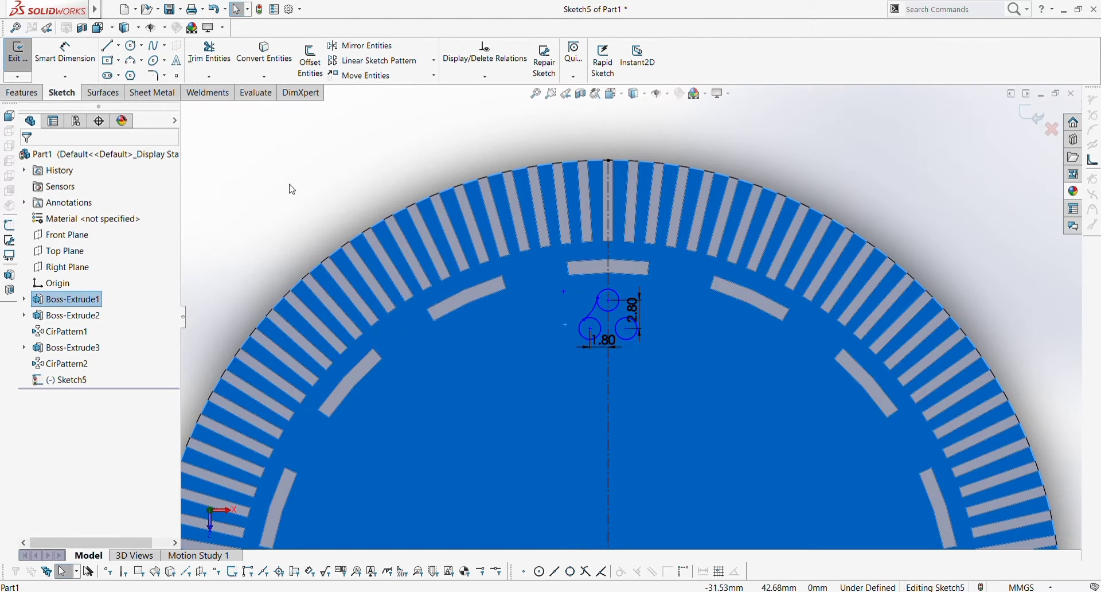
pyautogui.click(292, 189)
pyautogui.scroll(5, 604, 317)
pyautogui.click(583, 278)
pyautogui.keyDown('ctrl'); pyautogui.click(600, 283); pyautogui.keyUp('ctrl')
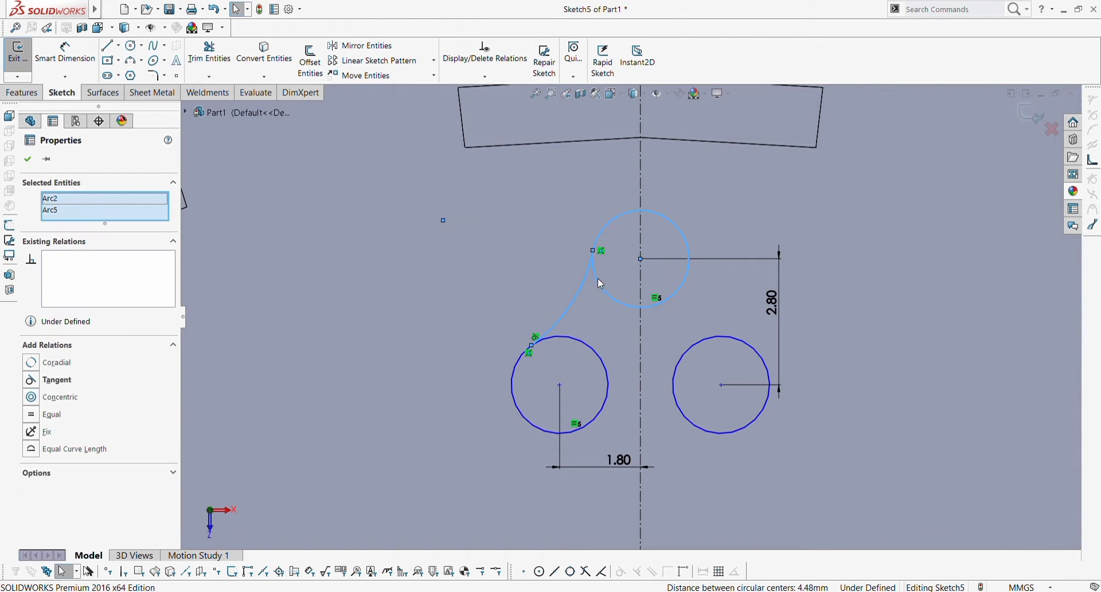
pyautogui.click(28, 160)
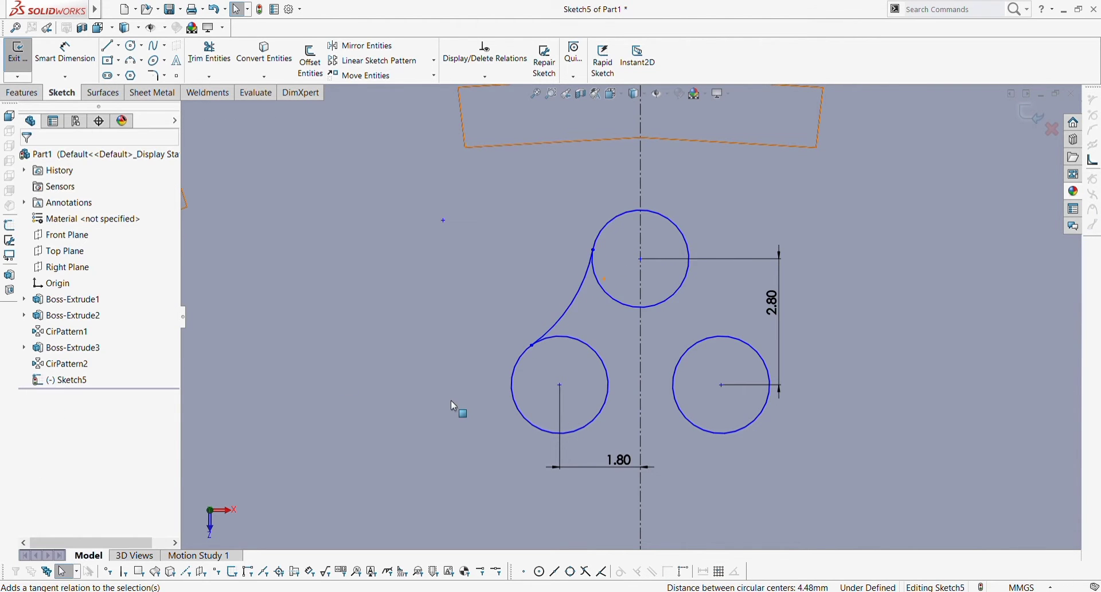
# Mirror the tangent arc about the vertical centerline, keeping the original.
pyautogui.scroll(1, 450, 400)
pyautogui.scroll(-1, 451, 400)
pyautogui.click(603, 294)
pyautogui.click(361, 51)
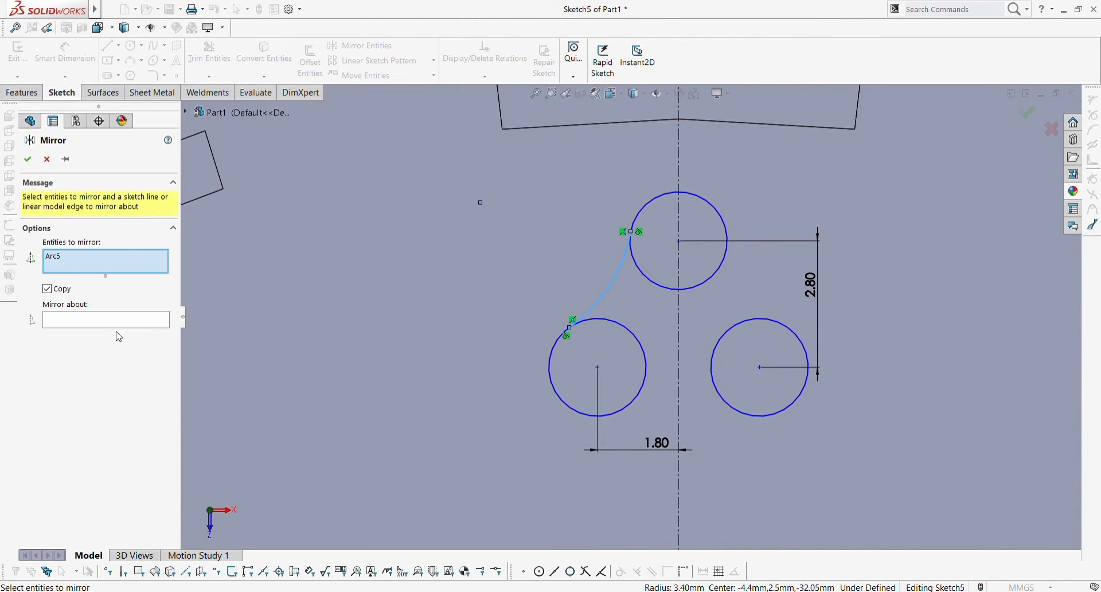
pyautogui.click(152, 321)
pyautogui.click(681, 305)
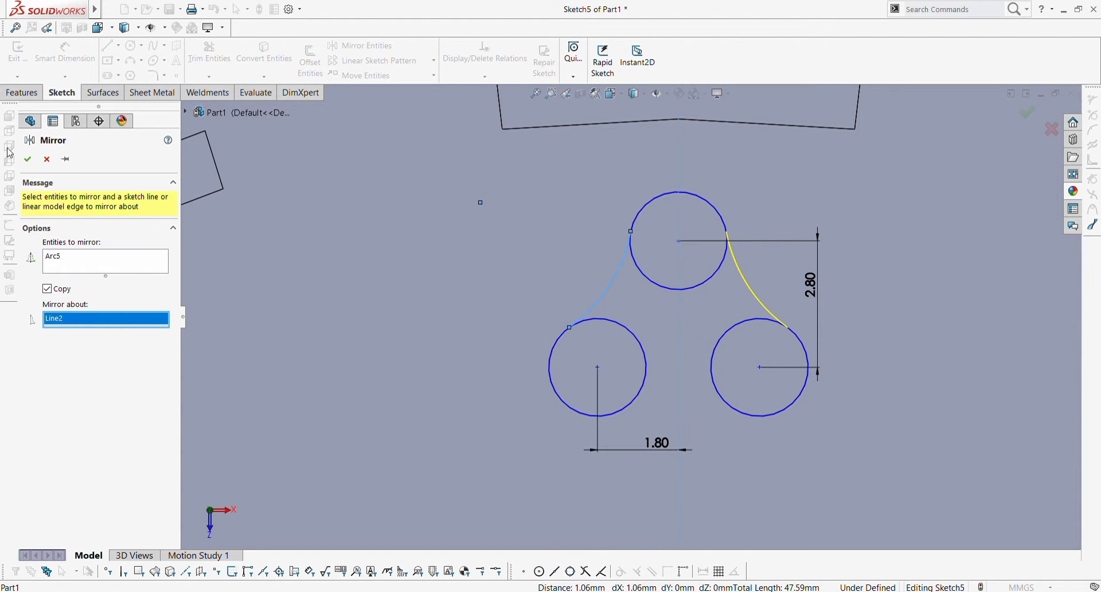
pyautogui.press('Return')
pyautogui.scroll(1, 532, 311)
pyautogui.click(131, 61)
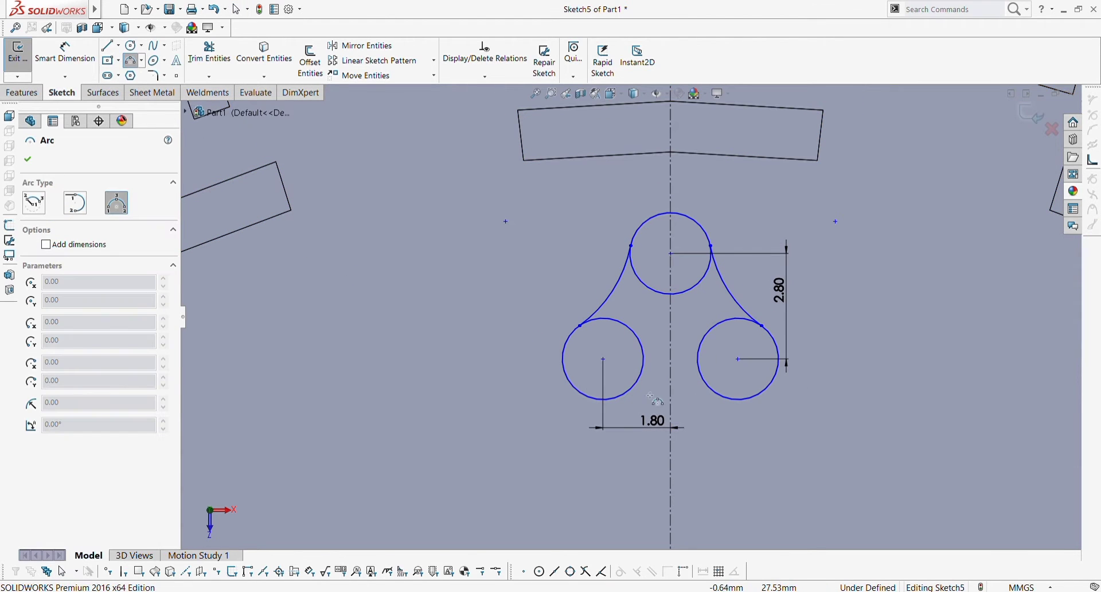
pyautogui.press('Escape')
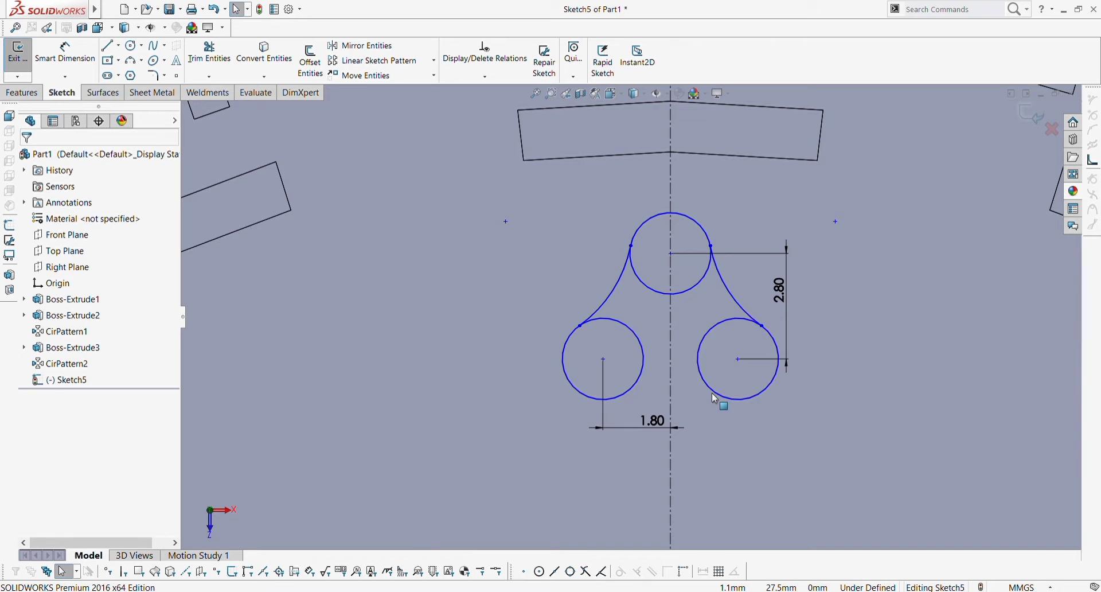
pyautogui.click(131, 60)
pyautogui.click(627, 395)
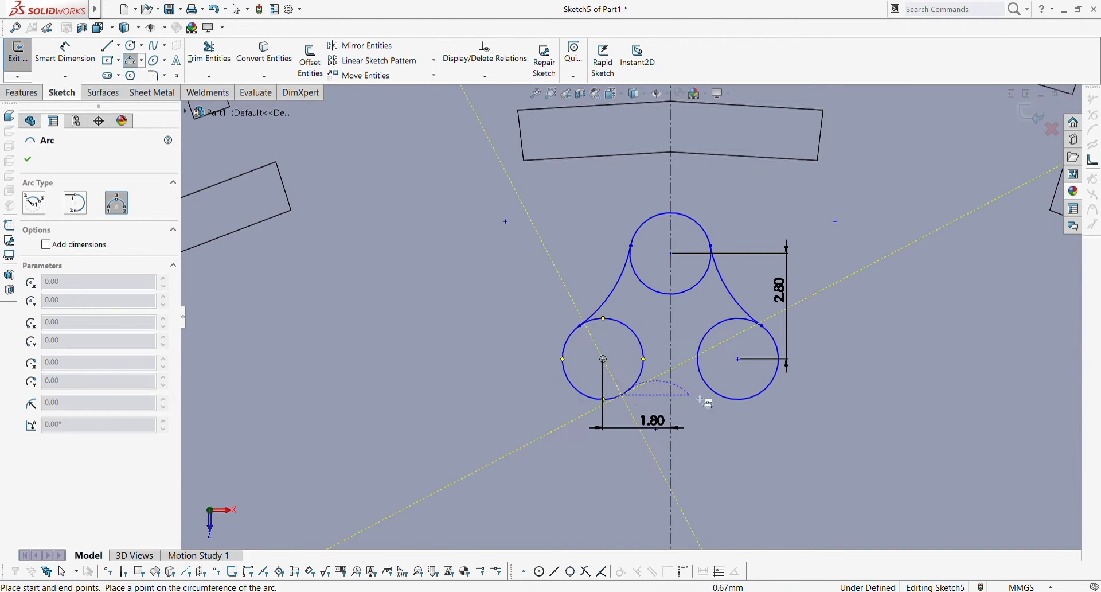
pyautogui.click(722, 402)
pyautogui.press('Escape')
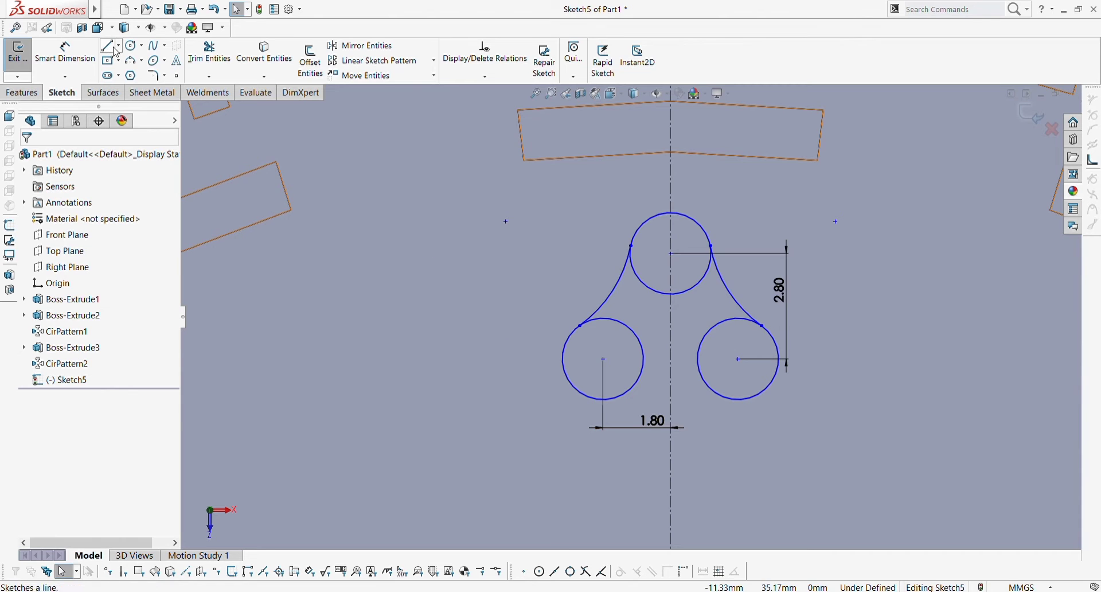
# Sketch a shallow upward-bowed three-point arc between the lower portions of the two lower circles.
pyautogui.click(133, 60)
pyautogui.click(631, 389)
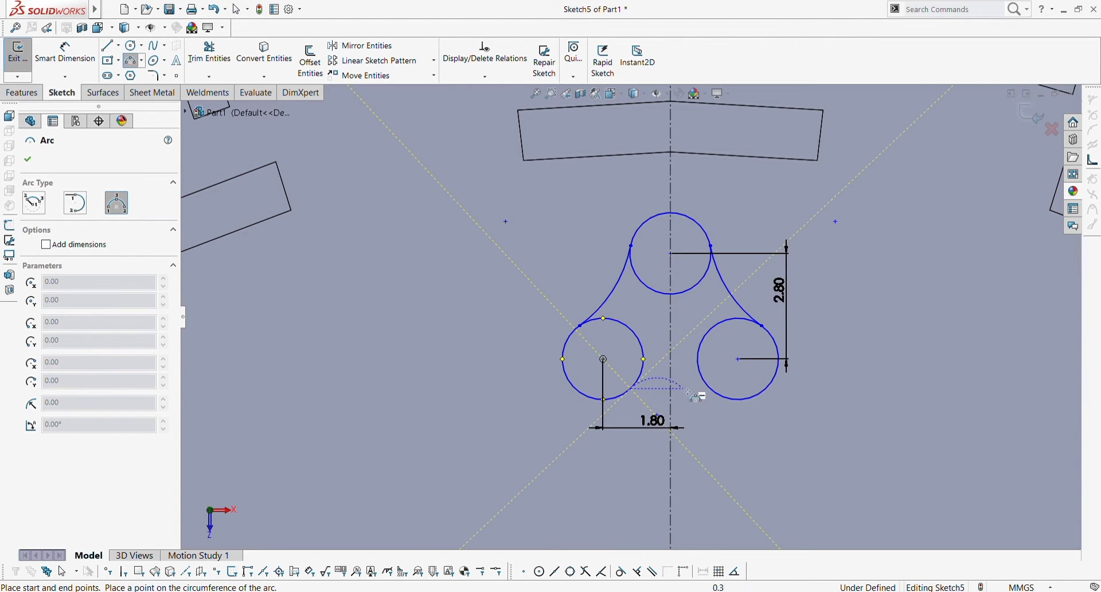
pyautogui.click(715, 395)
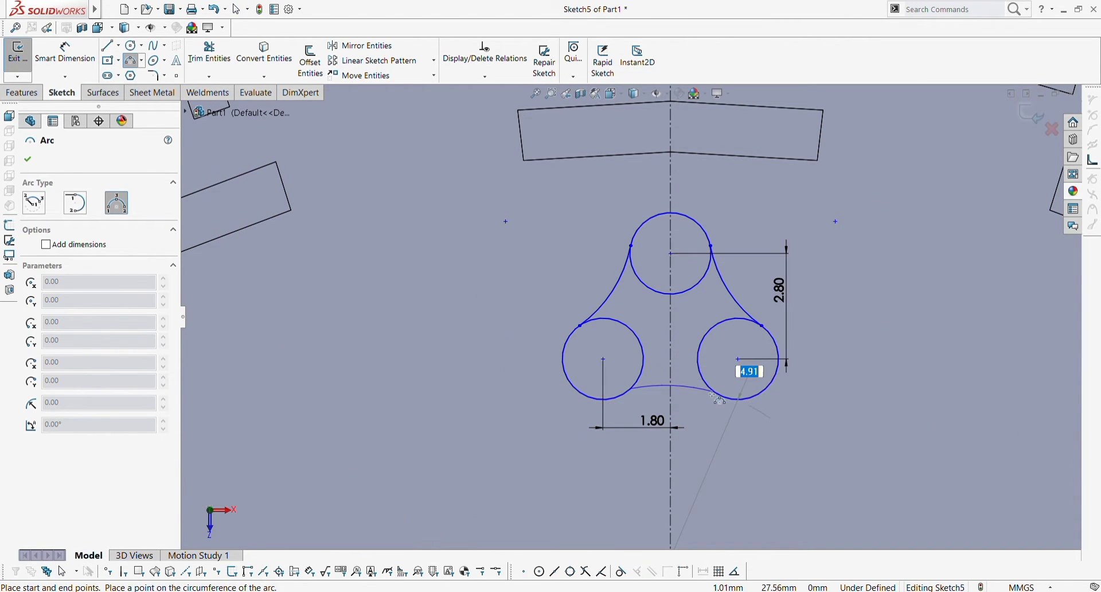
pyautogui.click(665, 384)
pyautogui.press('Escape')
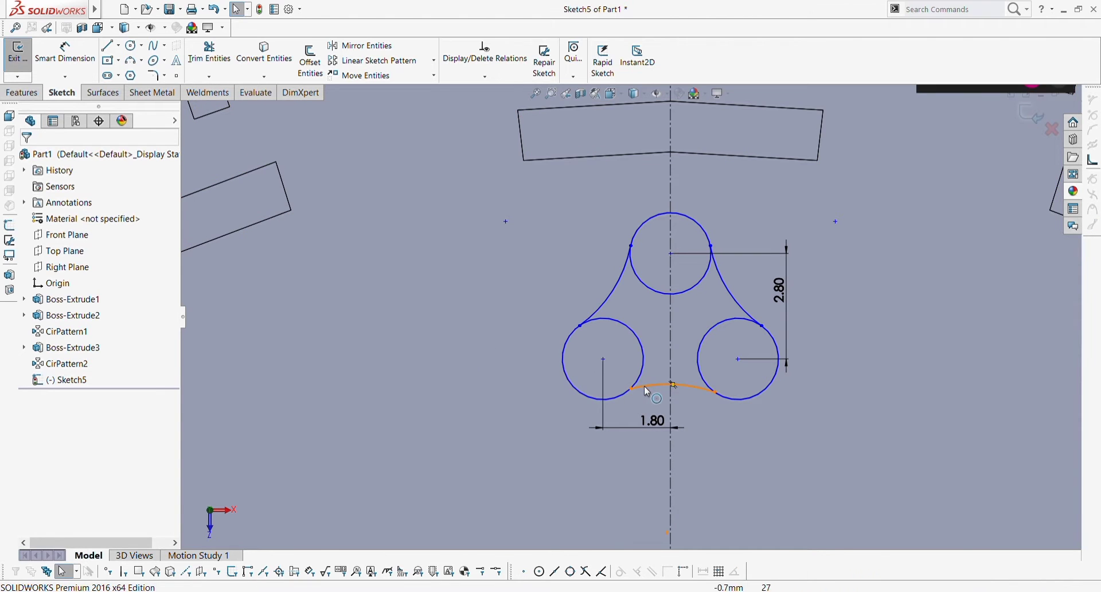
# Make the bottom arc tangent to both the lower left and the lower right circle.
pyautogui.click(647, 386)
pyautogui.keyDown('ctrl'); pyautogui.click(641, 357); pyautogui.keyUp('ctrl')
pyautogui.click(662, 345)
pyautogui.click(622, 390)
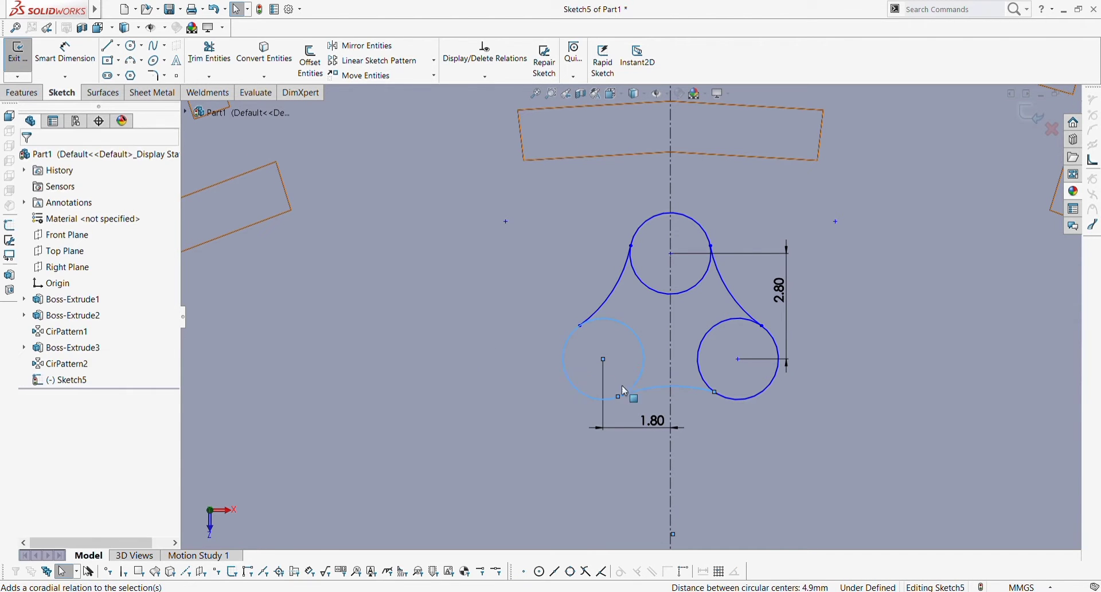
pyautogui.keyDown('ctrl'); pyautogui.click(704, 379); pyautogui.keyUp('ctrl')
pyautogui.click(752, 332)
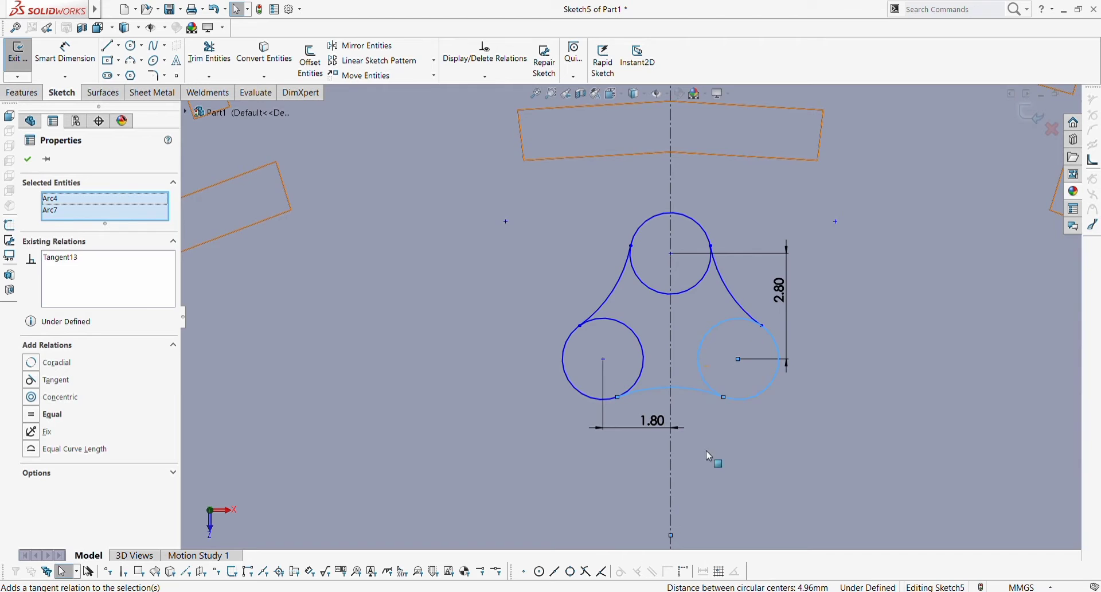
pyautogui.click(706, 450)
pyautogui.press('Escape')
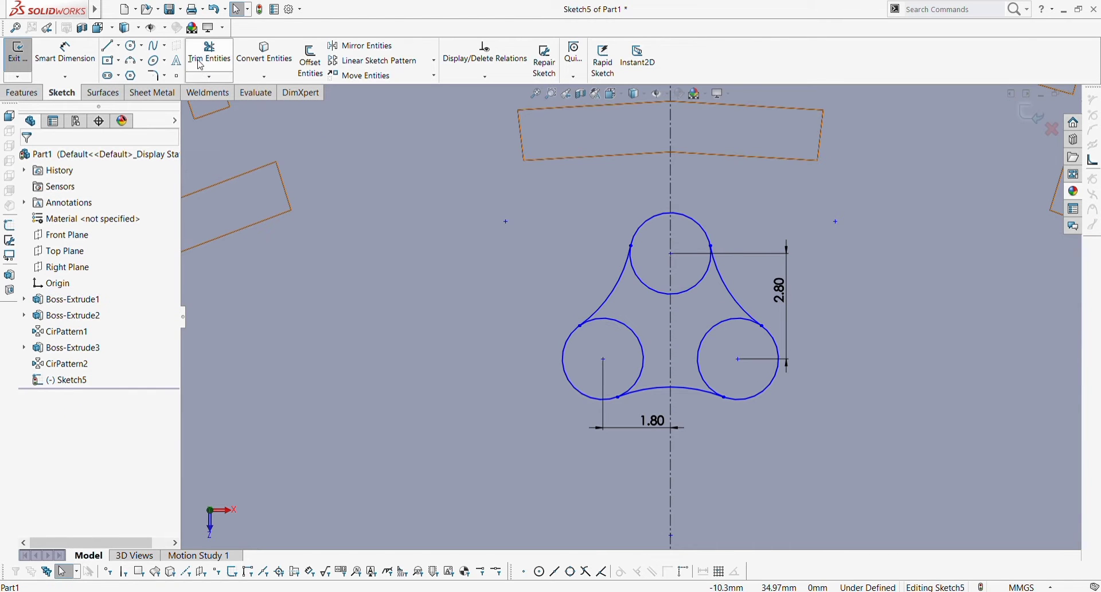
# Trim away the inner portions of the three circles, leaving one closed three-lobed outline.
pyautogui.click(210, 53)
pyautogui.moveTo(658, 275)
pyautogui.mouseDown()
pyautogui.moveTo(646, 303)
pyautogui.moveTo(725, 337)
pyautogui.mouseUp()
pyautogui.scroll(10, 654, 440)
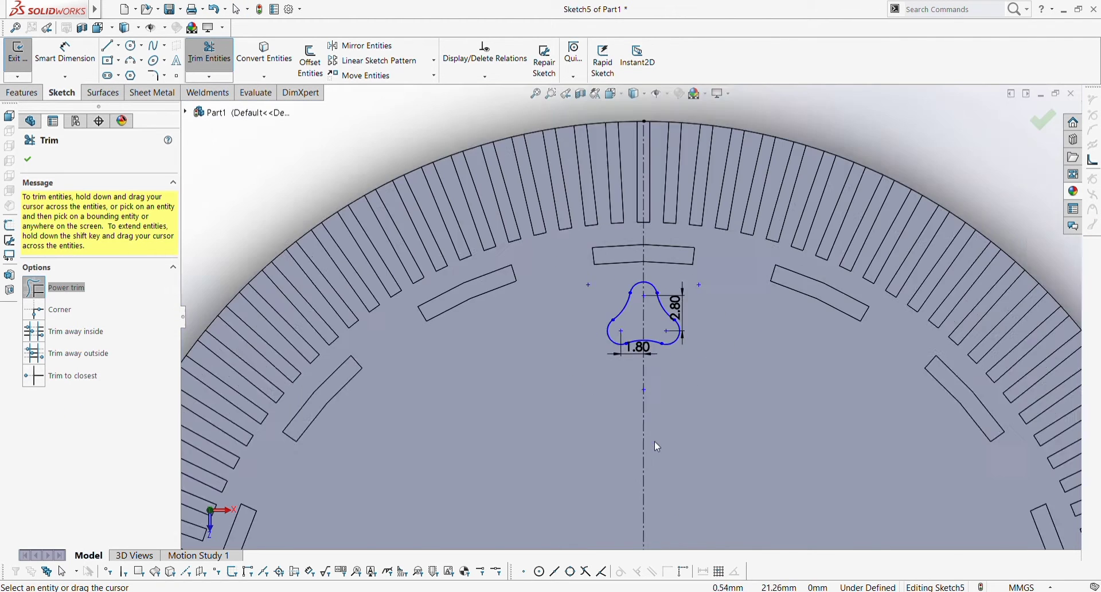
pyautogui.scroll(-4, 645, 387)
pyautogui.scroll(3, 640, 280)
pyautogui.scroll(-2, 627, 281)
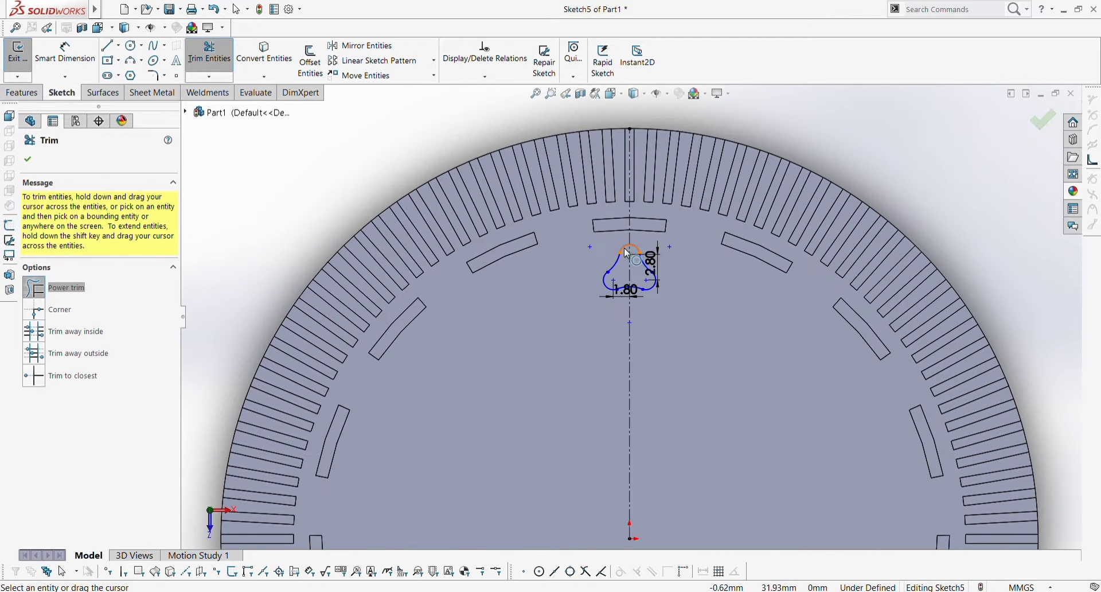
pyautogui.press('Escape')
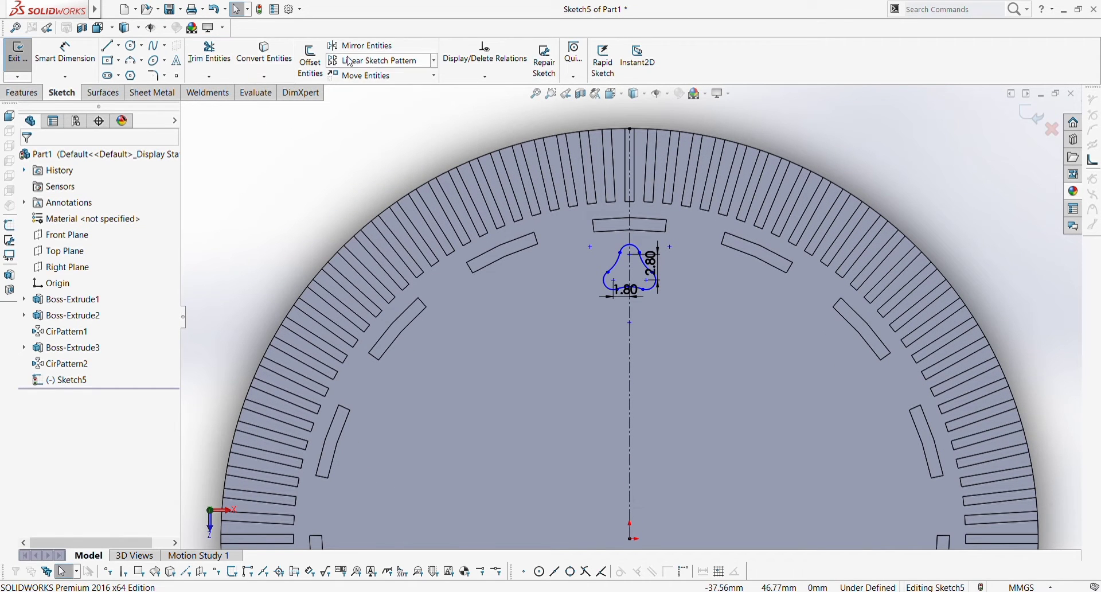
# Extrude the three-lobed outline as a blind boss 0.80 mm high, merged with the disc.
pyautogui.click(22, 93)
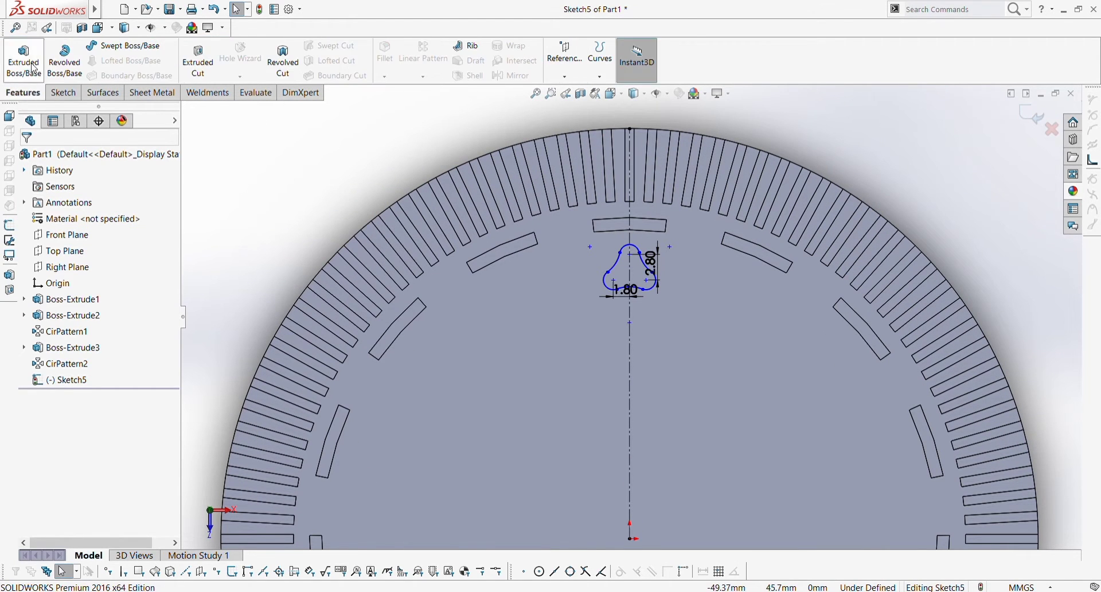
pyautogui.click(23, 60)
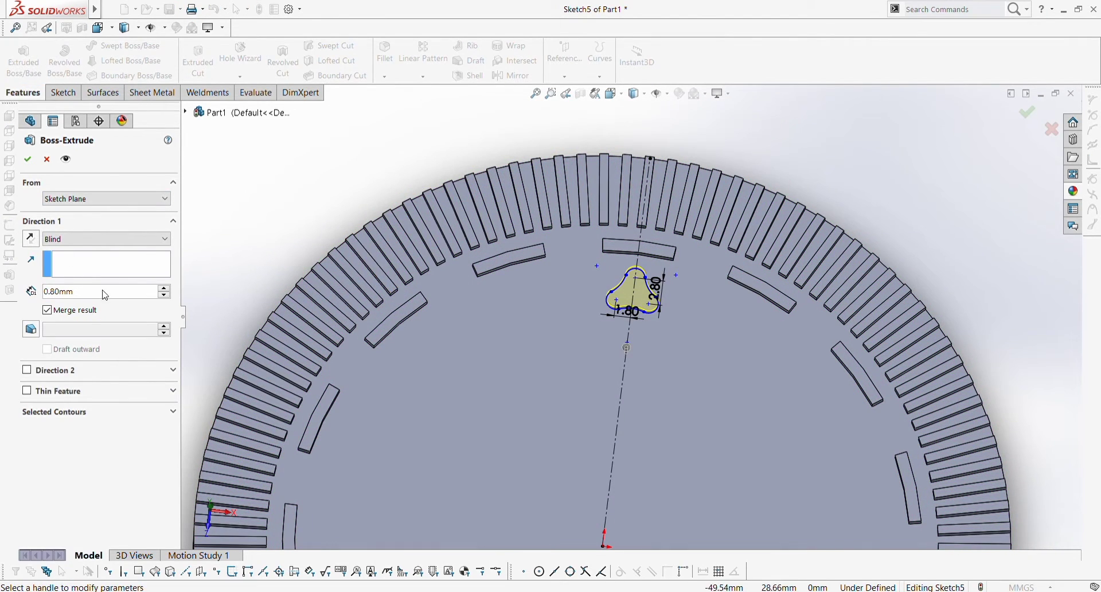
pyautogui.click(27, 160)
pyautogui.scroll(5, 572, 417)
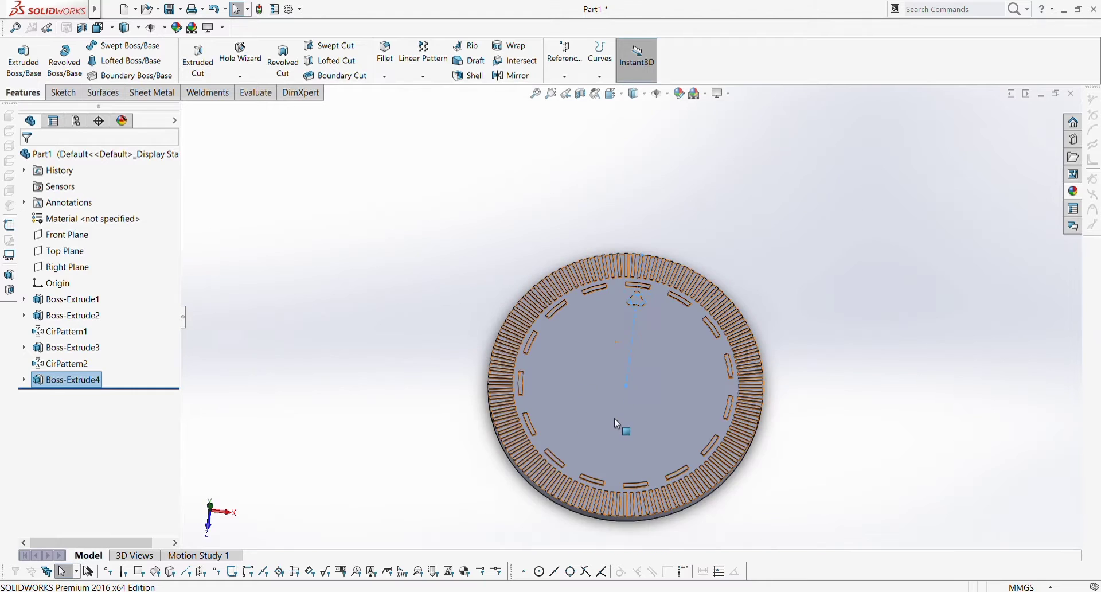
pyautogui.scroll(-2, 614, 421)
pyautogui.click(341, 234)
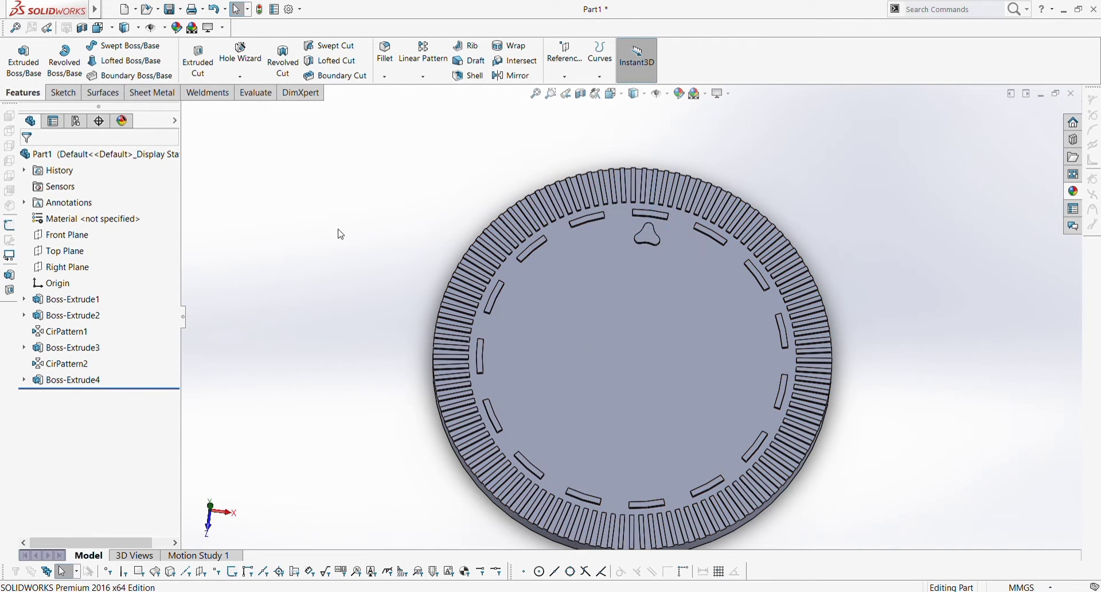
# Set up an equally spaced 360-degree circular pattern of the three-lobed boss about the disc's outer cylindrical face.
pyautogui.click(429, 79)
pyautogui.click(432, 106)
pyautogui.click(648, 237)
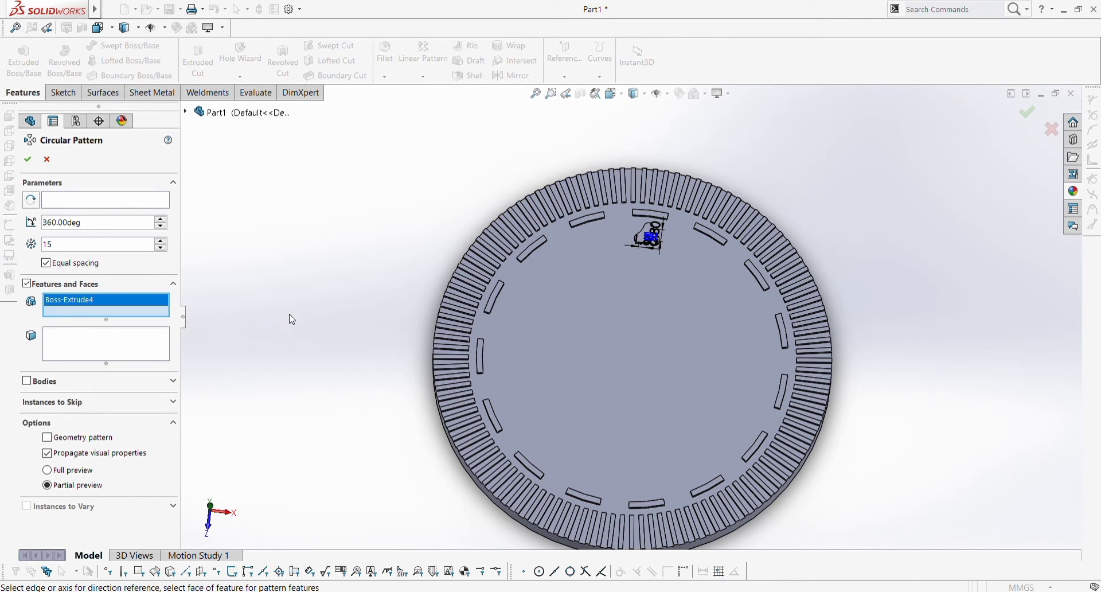
pyautogui.click(89, 201)
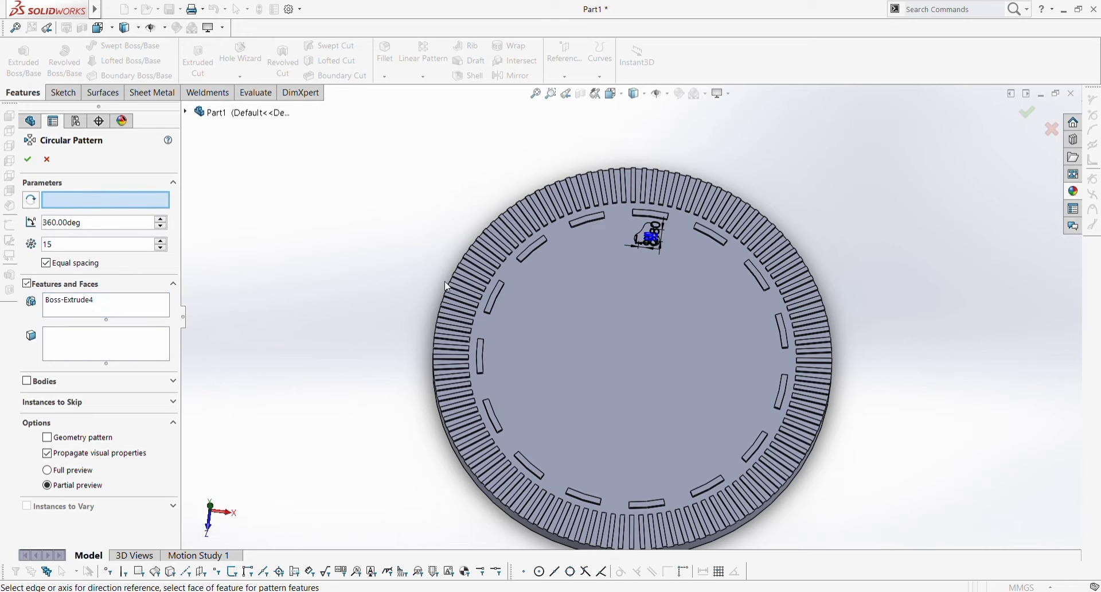
pyautogui.click(513, 516)
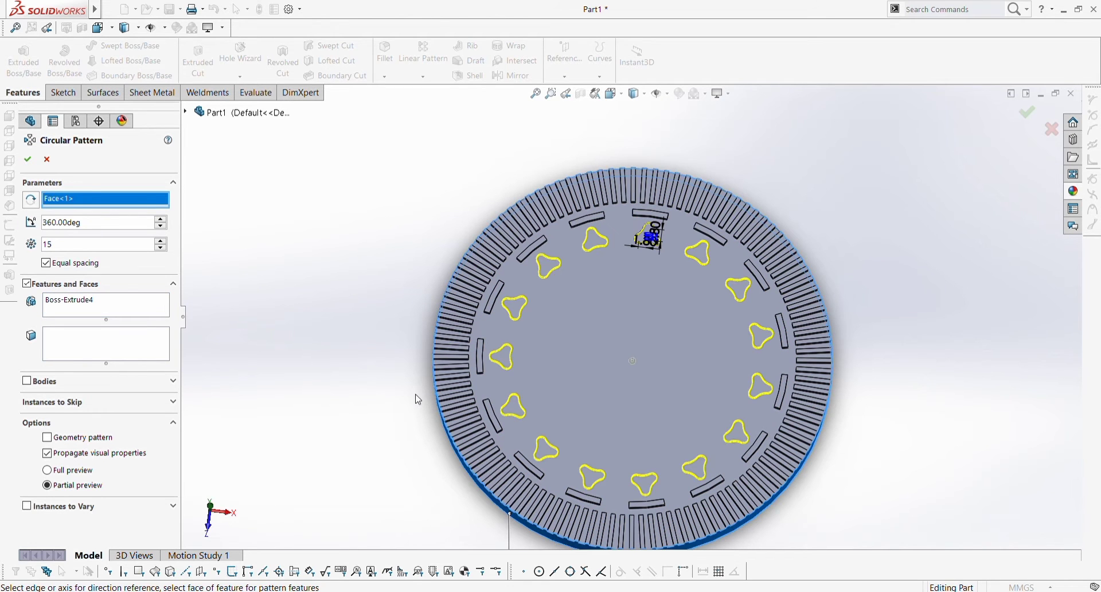
# Set the circular pattern of the three-lobed boss to 8 instances and create it.
pyautogui.click(161, 242)
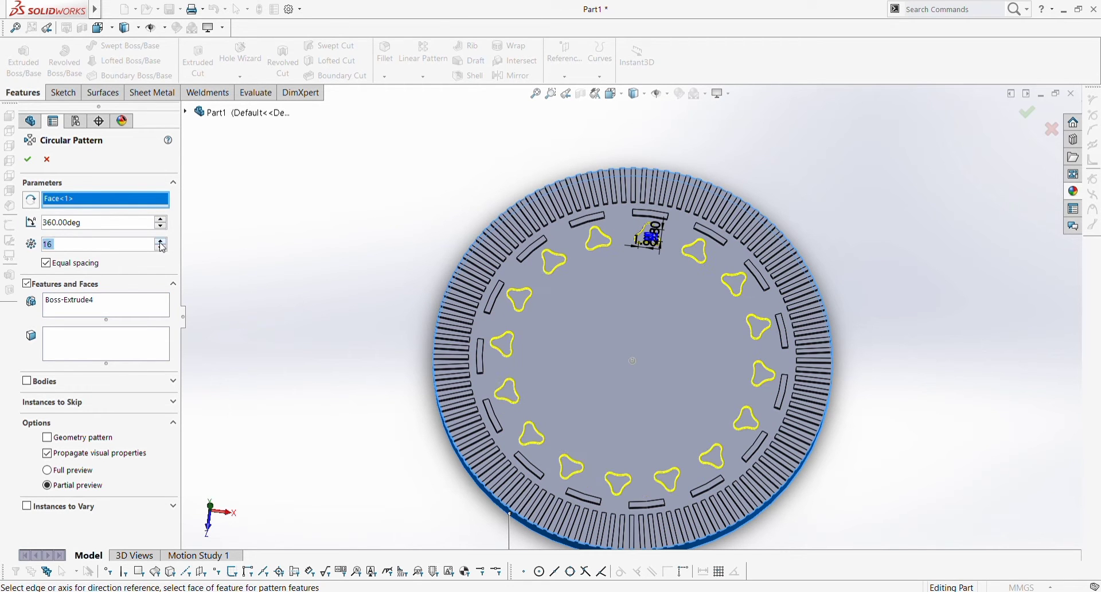
pyautogui.click(163, 249)
pyautogui.click(162, 249)
pyautogui.click(162, 249)
pyautogui.click(162, 249)
pyautogui.click(163, 249)
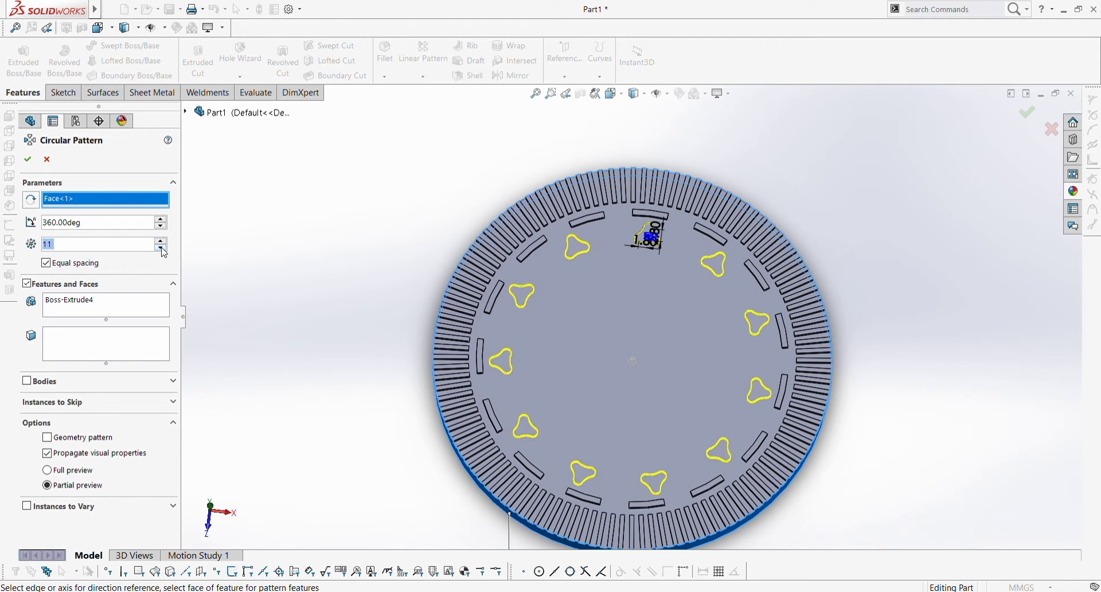
pyautogui.click(162, 248)
pyautogui.click(162, 249)
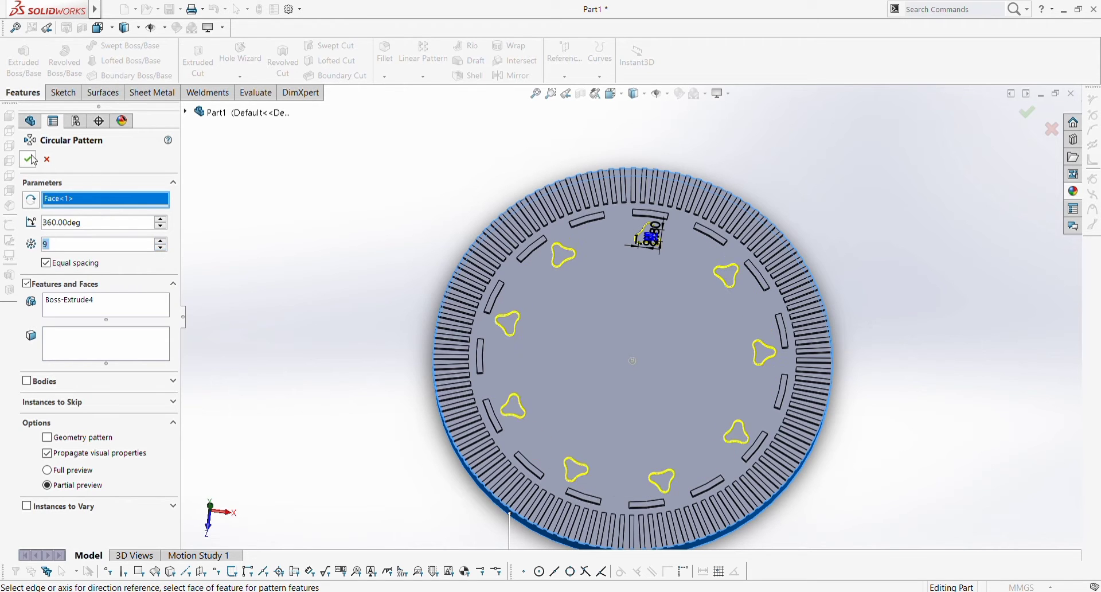
pyautogui.click(161, 249)
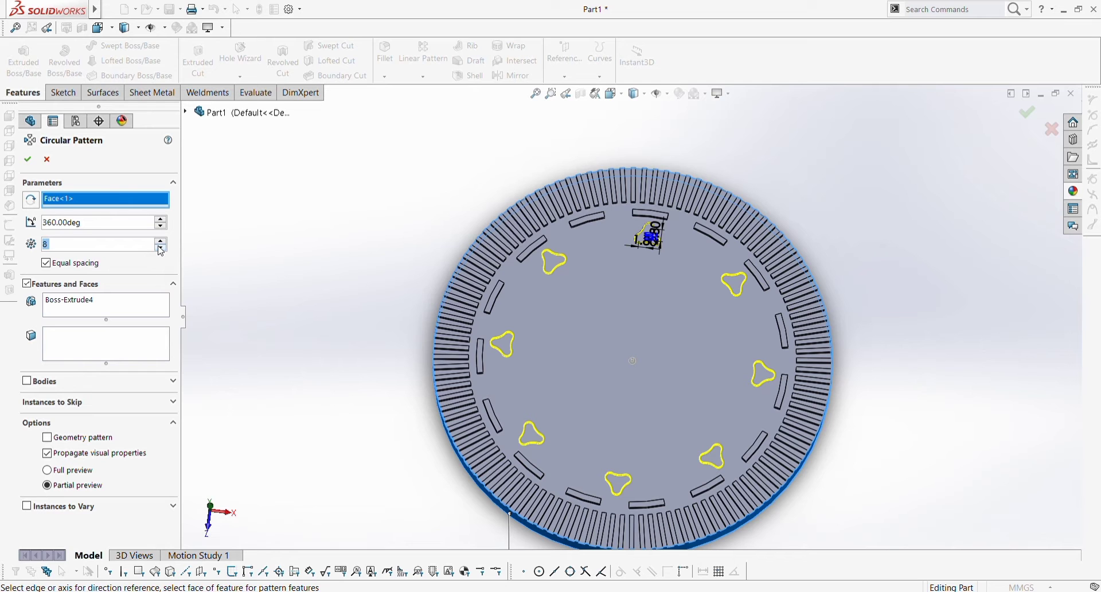
pyautogui.click(28, 159)
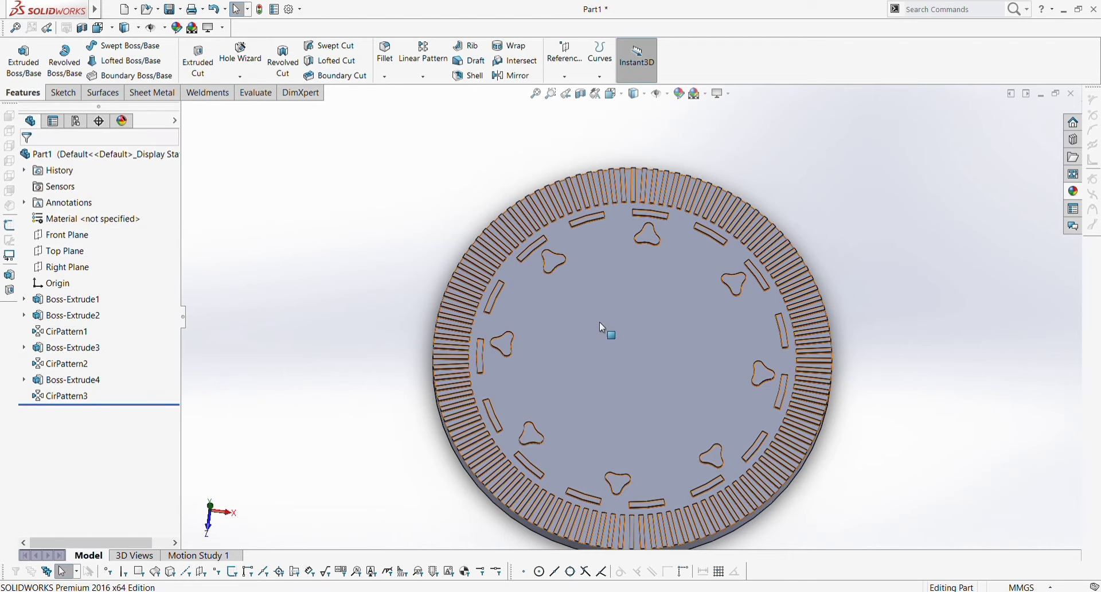
# Start a new sketch on the disc's top face and view it normal to the sketch plane.
pyautogui.click(575, 364)
pyautogui.click(239, 224)
pyautogui.click(610, 376)
pyautogui.click(654, 343)
pyautogui.click(333, 310)
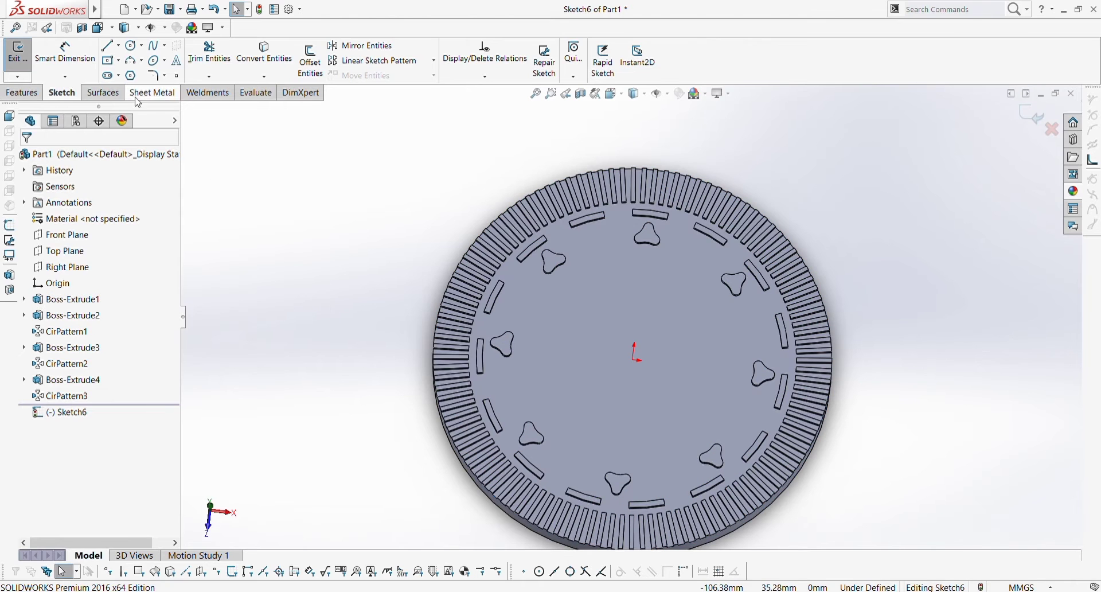
pyautogui.click(78, 411)
pyautogui.click(131, 386)
pyautogui.scroll(1, 627, 245)
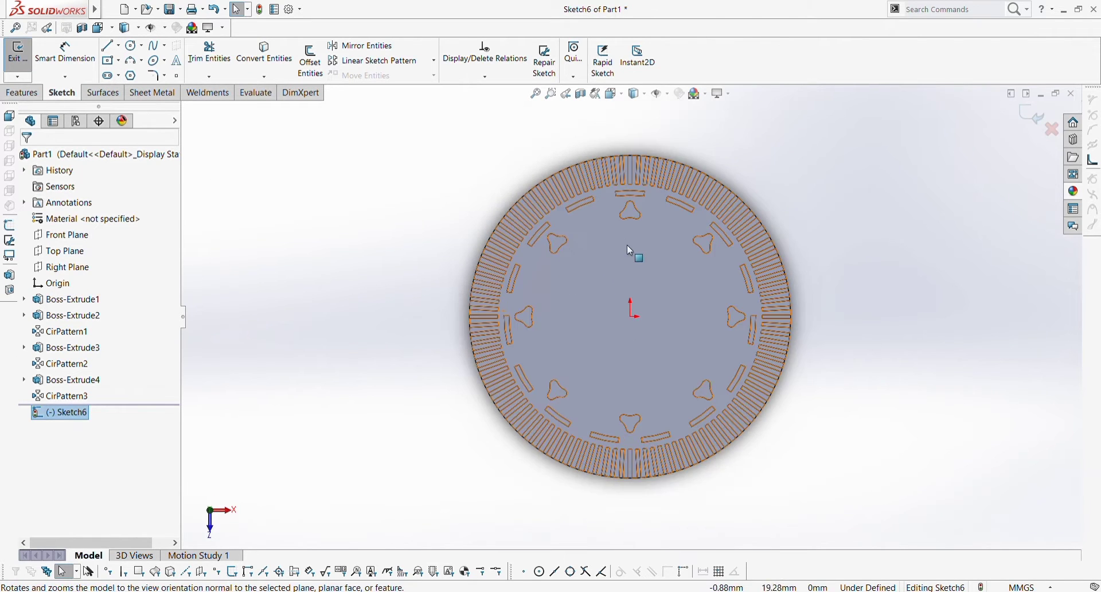
pyautogui.scroll(-6, 631, 204)
pyautogui.click(233, 186)
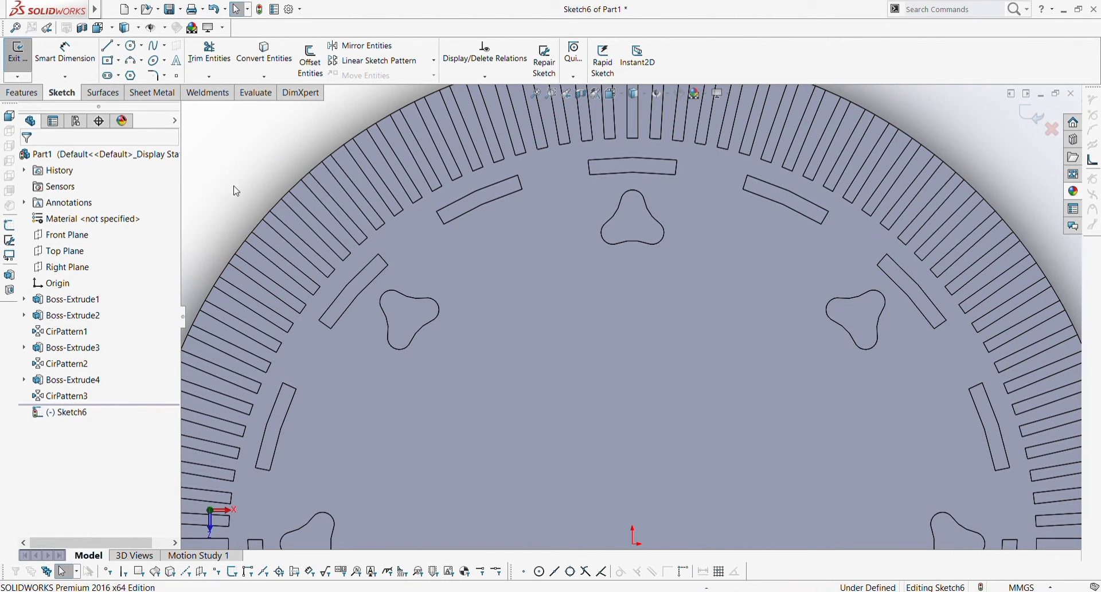
# Draw a circle just below the topmost three-lobed boss, centred above the origin, and dimension its diameter to 3 mm.
pyautogui.click(131, 46)
pyautogui.click(632, 264)
pyautogui.click(645, 254)
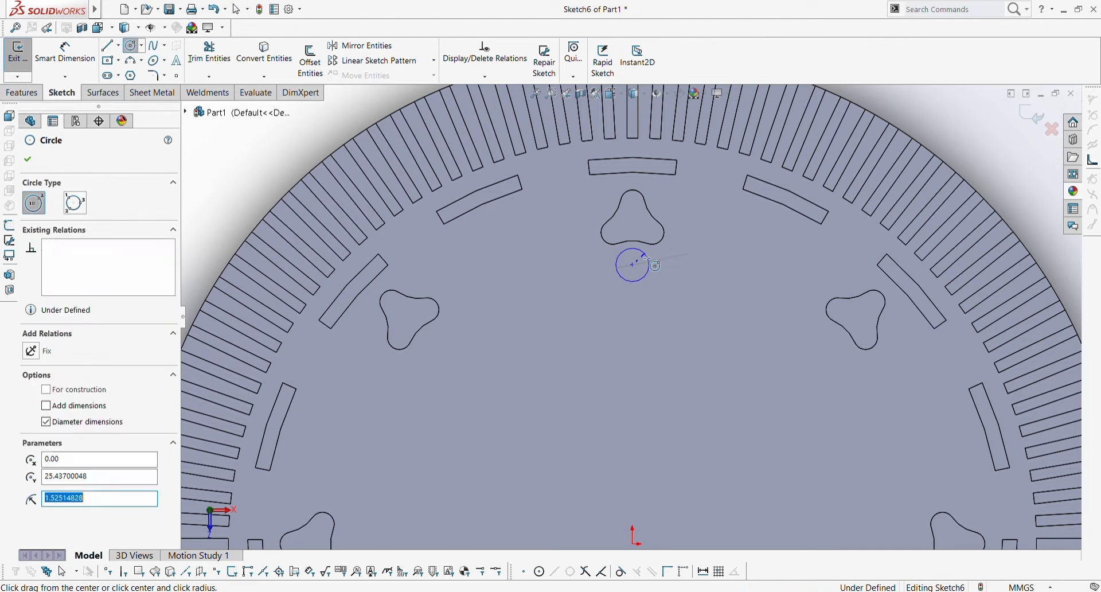
pyautogui.press('Escape')
pyautogui.press('d')
pyautogui.click(623, 252)
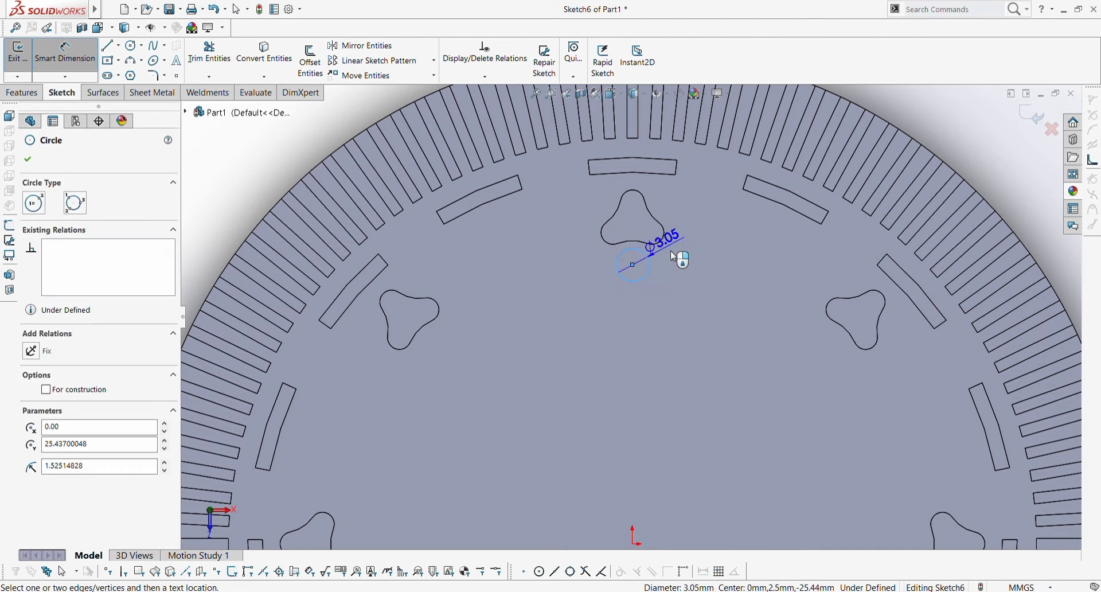
pyautogui.click(673, 256)
pyautogui.write('3.00mm')
pyautogui.press('Return')
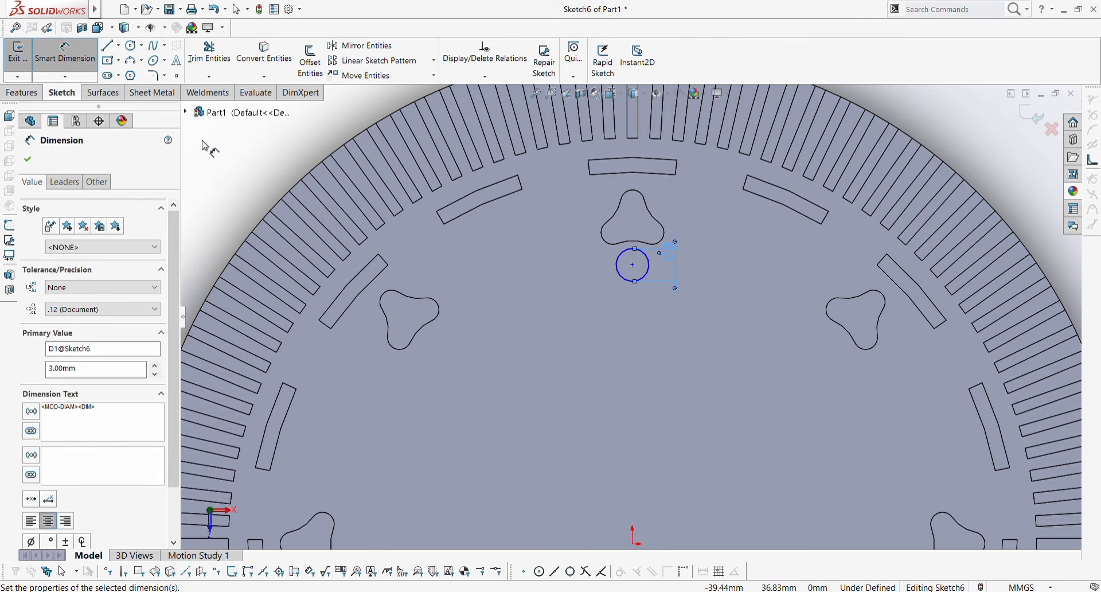
# Reduce the circle's diameter to 2 mm and move it up close against the boss's lower edge.
pyautogui.click(260, 153)
pyautogui.click(634, 264)
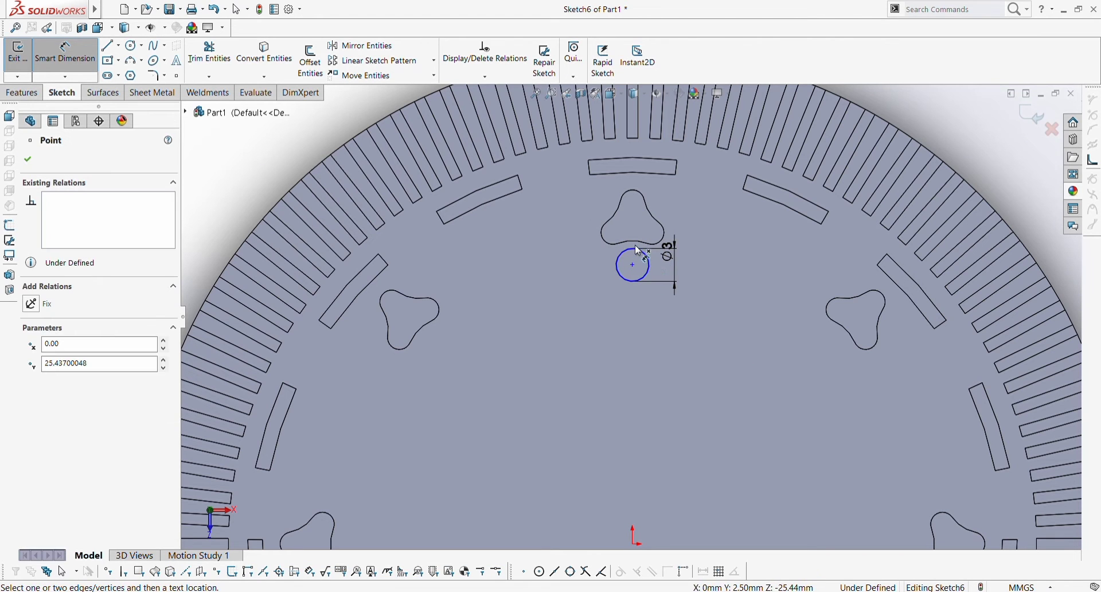
pyautogui.press('Escape')
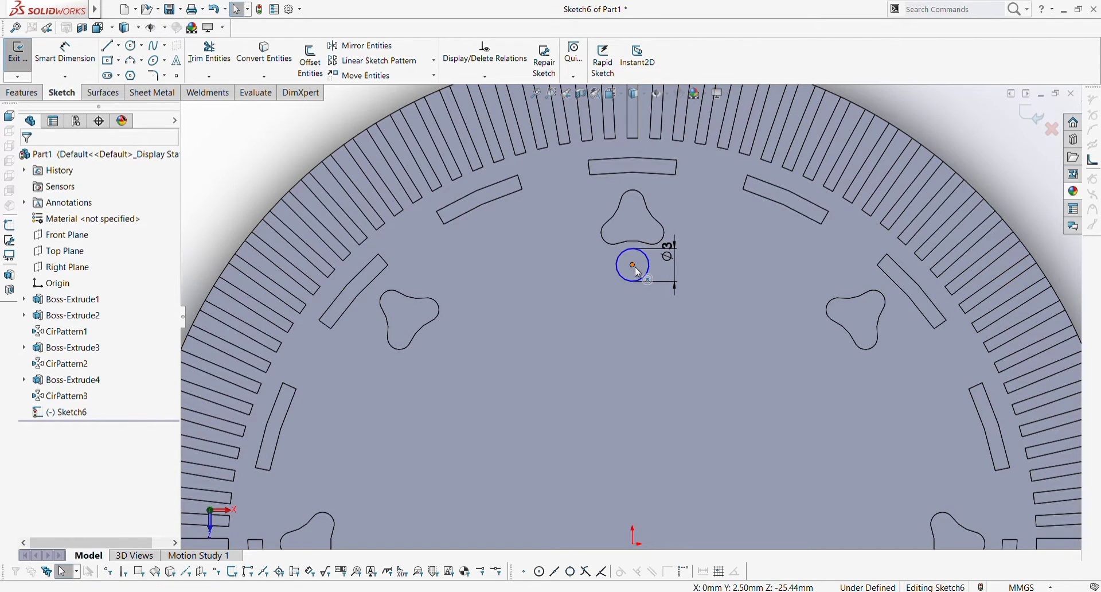
pyautogui.moveTo(634, 265); pyautogui.dragTo(638, 252)
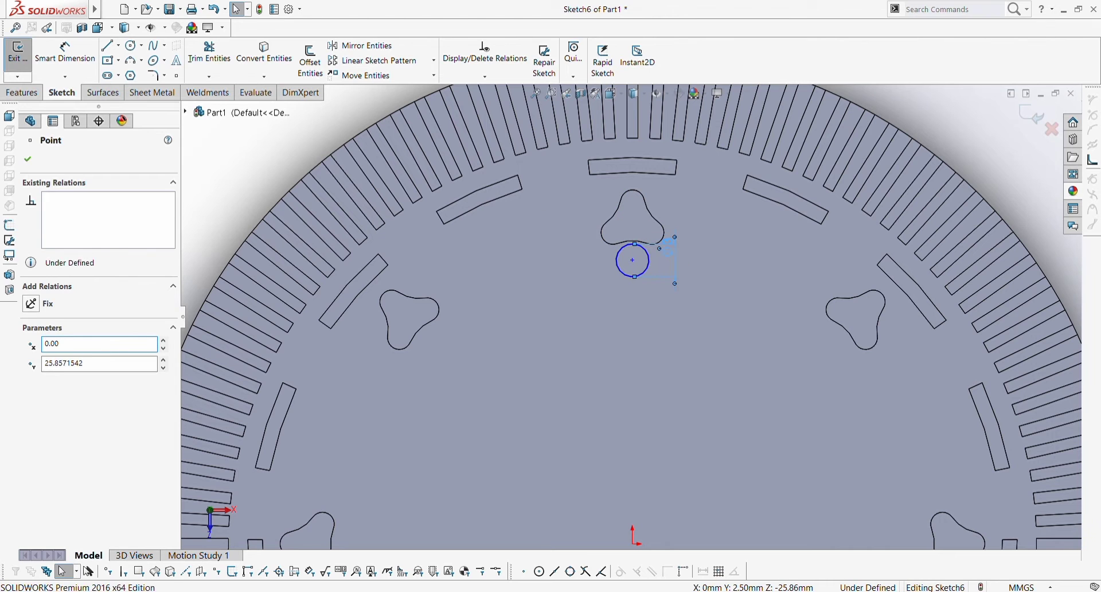
pyautogui.click(663, 250)
pyautogui.write('2')
pyautogui.press('Return')
pyautogui.moveTo(632, 262); pyautogui.dragTo(633, 248)
pyautogui.click(261, 153)
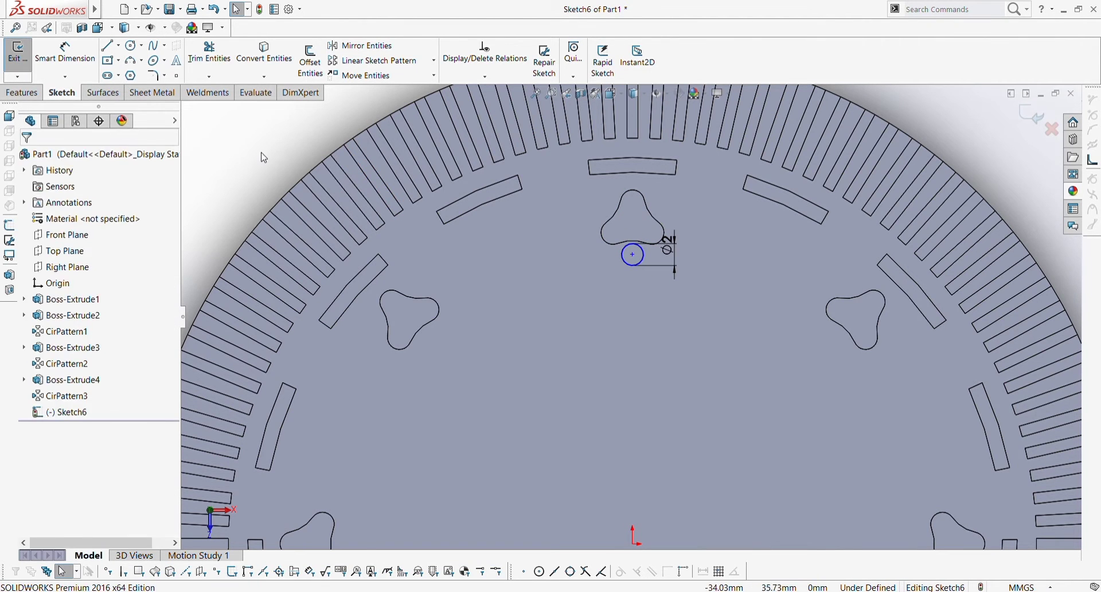
# Draw a vertical centerline from the circle's centre to the tip of the three-lobed boss above.
pyautogui.click(115, 48)
pyautogui.scroll(2, 665, 244)
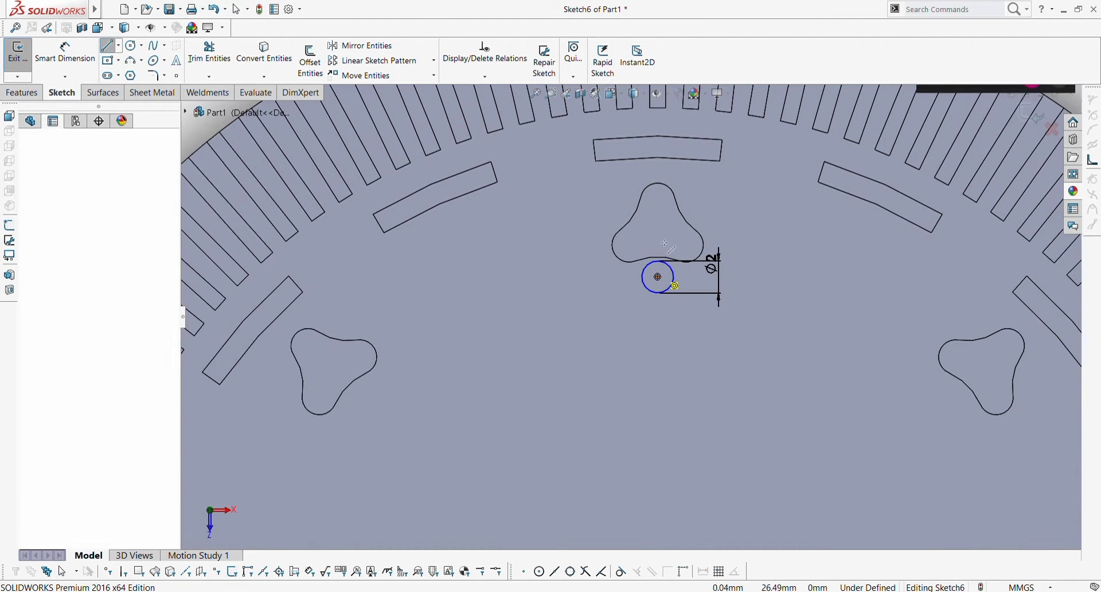
pyautogui.click(657, 183)
pyautogui.press('Escape')
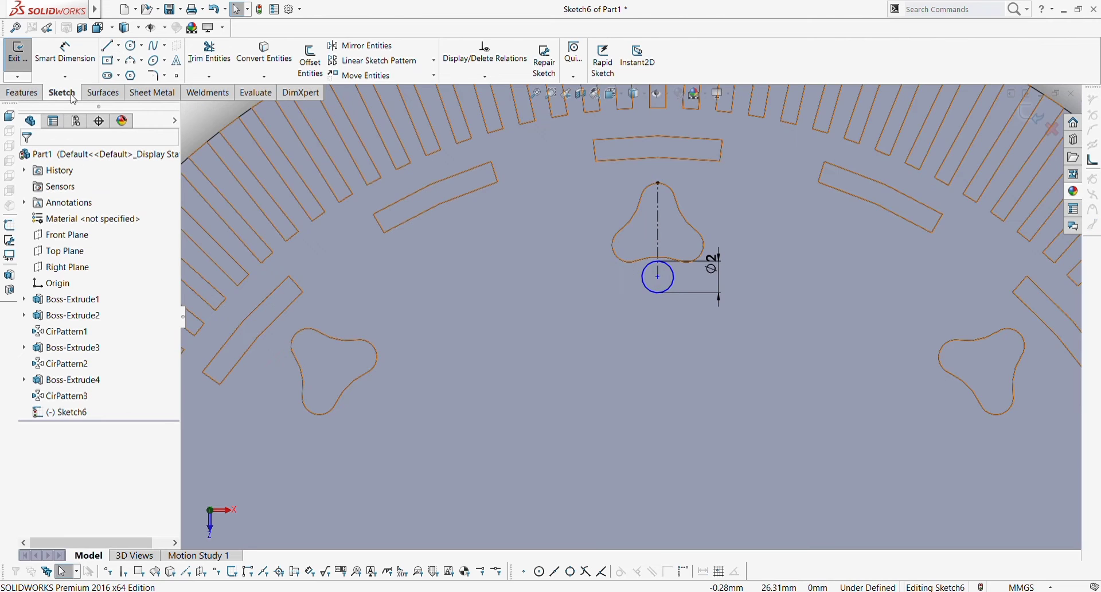
# Draw a horizontal centerline from the circle's centre out to the right.
pyautogui.click(117, 51)
pyautogui.click(658, 277)
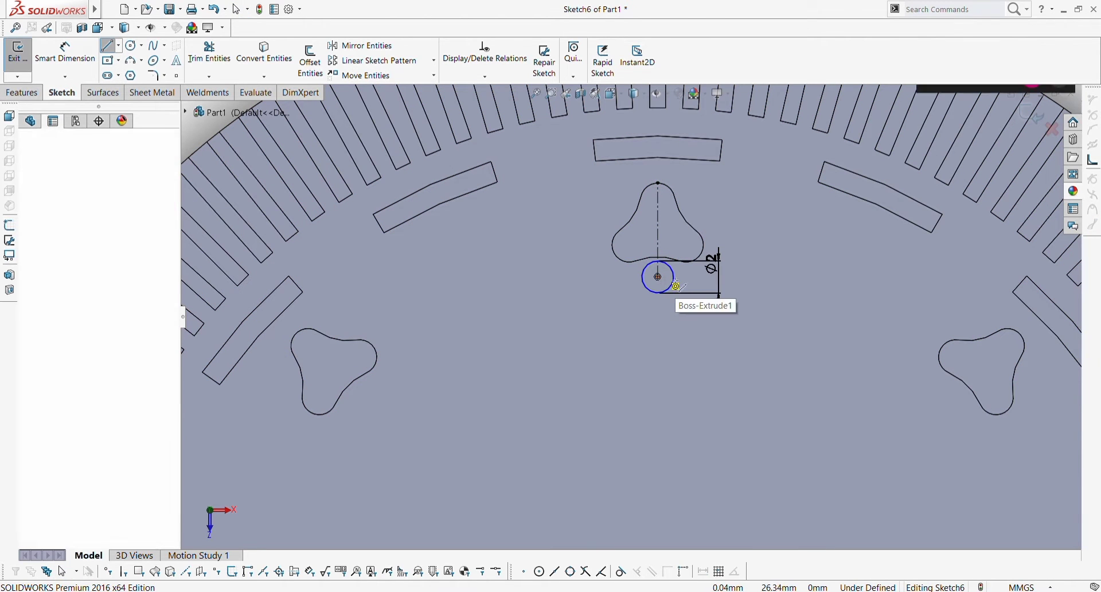
pyautogui.click(753, 281)
pyautogui.press('Escape')
pyautogui.scroll(-2, 494, 339)
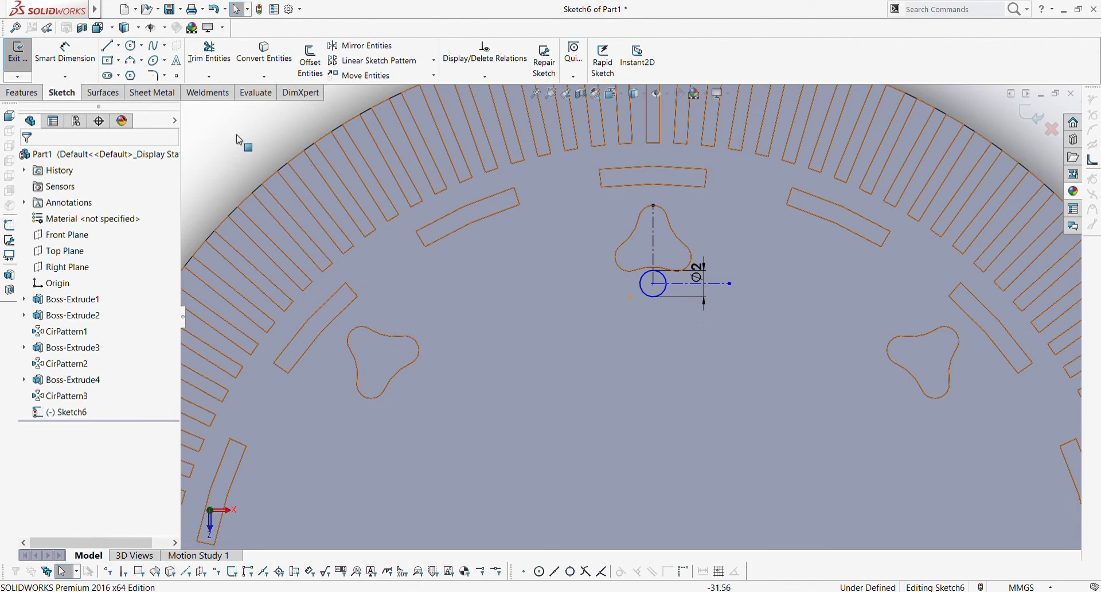
# Convert the topmost boss's upper lobe, right flank, right lobe and bottom edge into sketch entities.
pyautogui.click(242, 65)
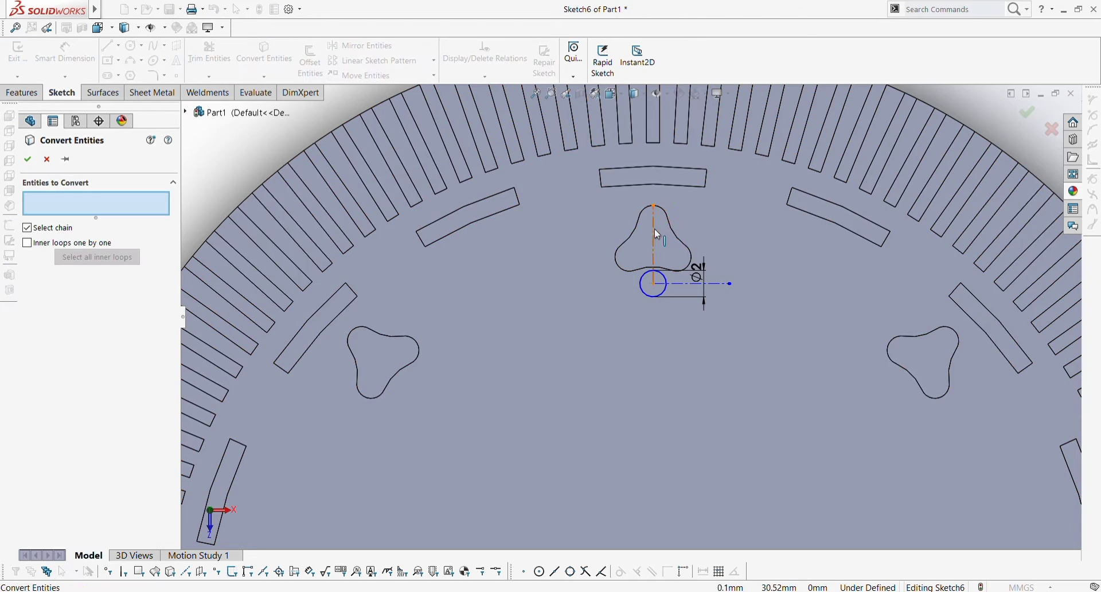
pyautogui.click(679, 232)
pyautogui.click(686, 245)
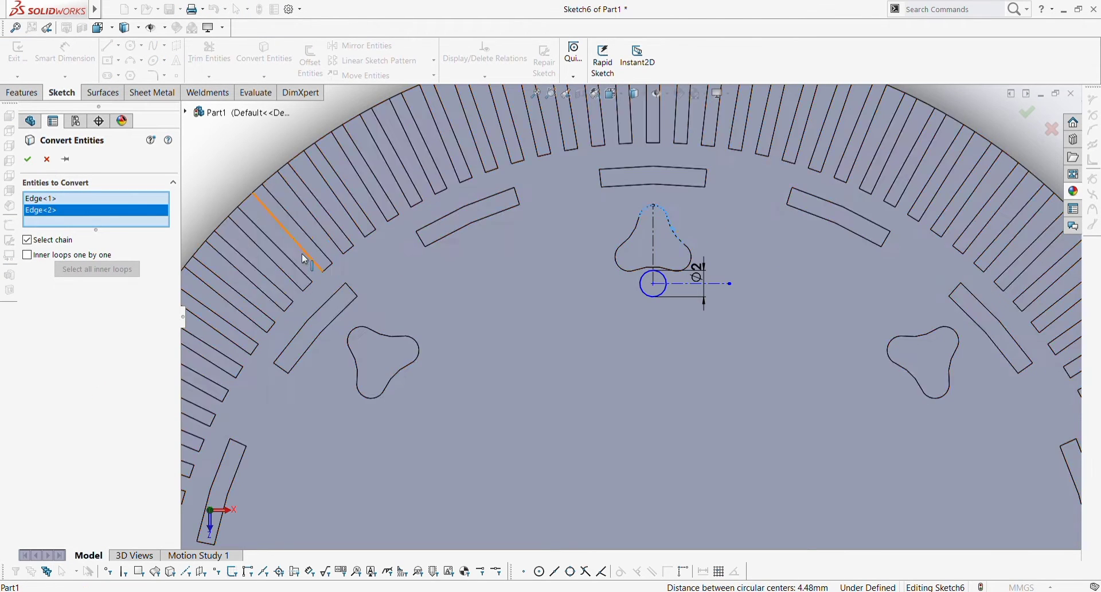
pyautogui.click(660, 270)
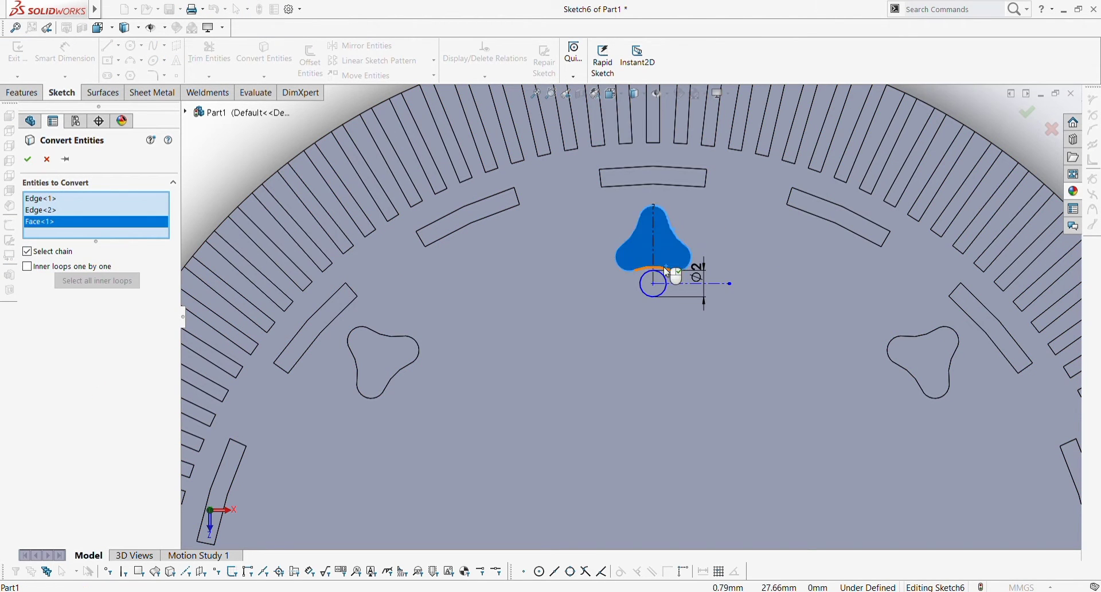
pyautogui.click(666, 266)
pyautogui.click(667, 270)
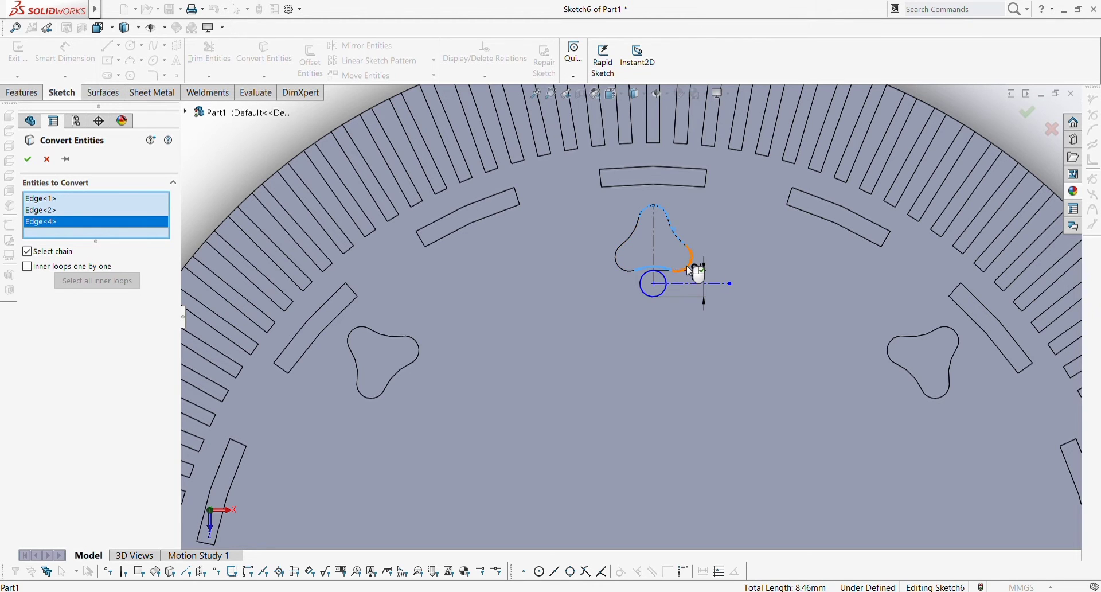
pyautogui.click(686, 266)
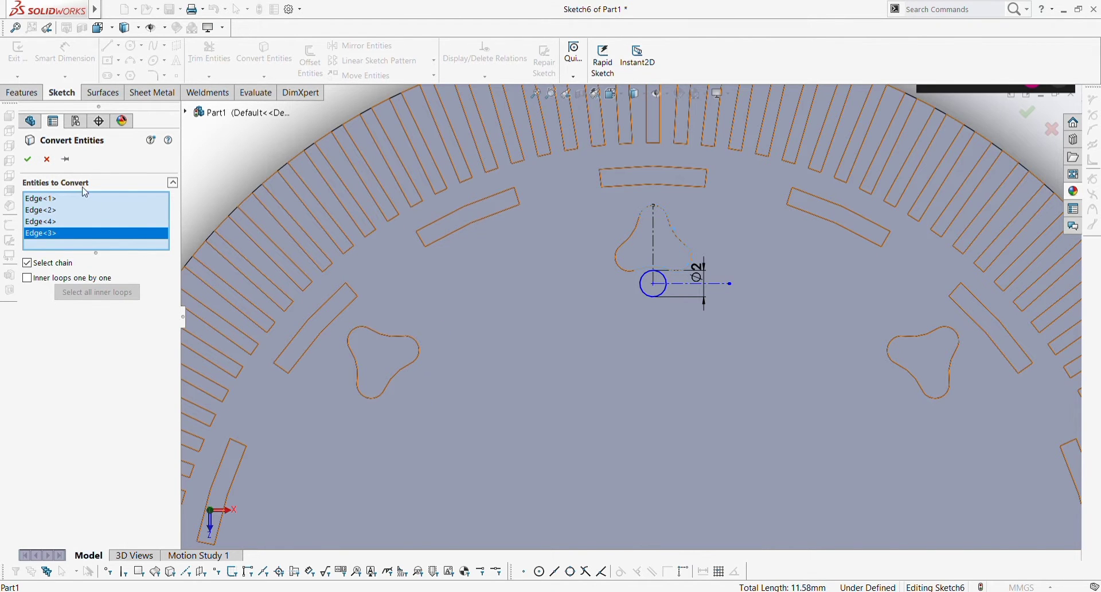
pyautogui.click(27, 159)
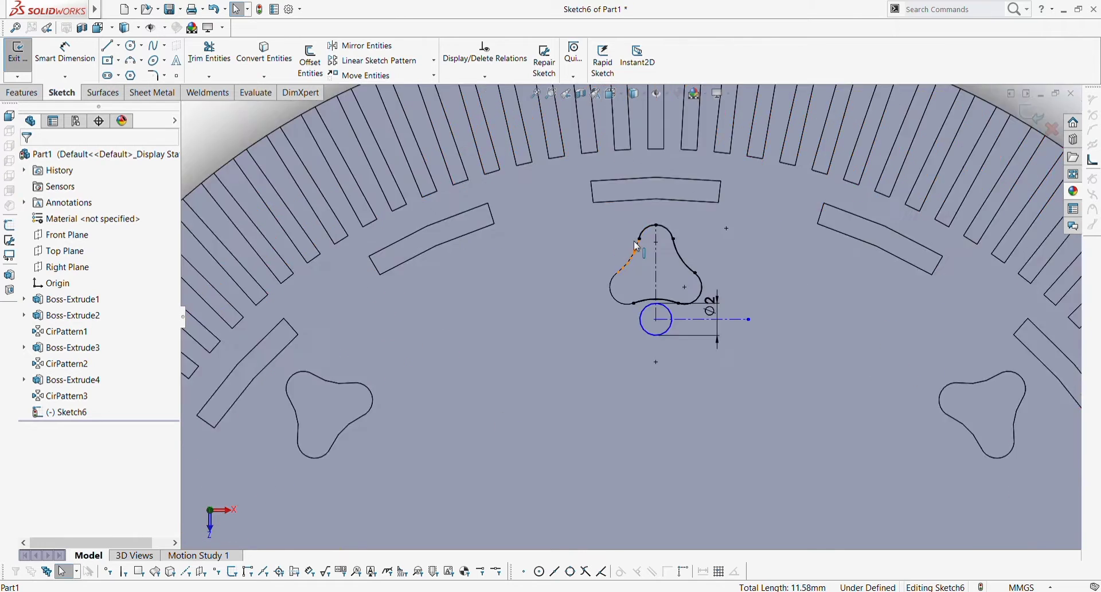
# Trim the converted top and bottom arcs back to the vertical centerline, keeping only their right halves.
pyautogui.click(221, 61)
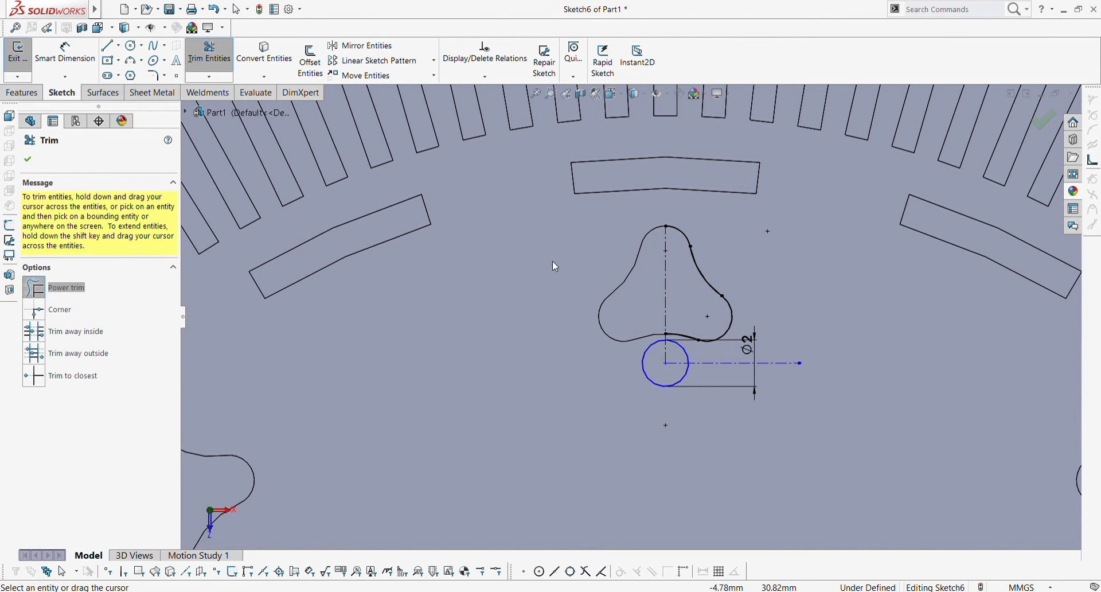
pyautogui.click(27, 159)
pyautogui.scroll(2, 500, 368)
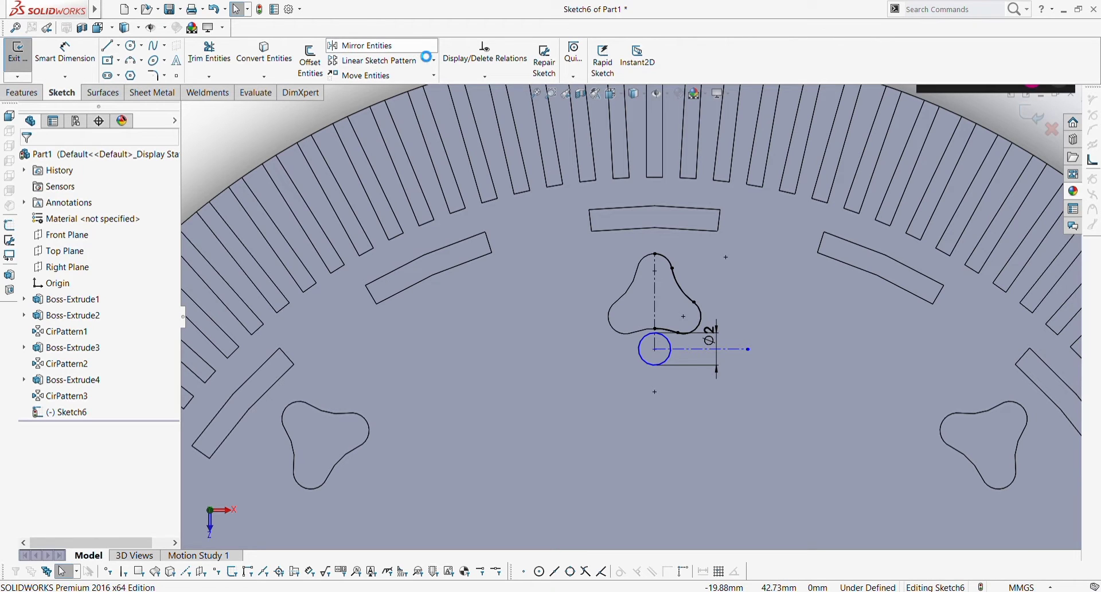
# Mirror the four converted arcs about the horizontal centerline, keeping the originals.
pyautogui.click(361, 45)
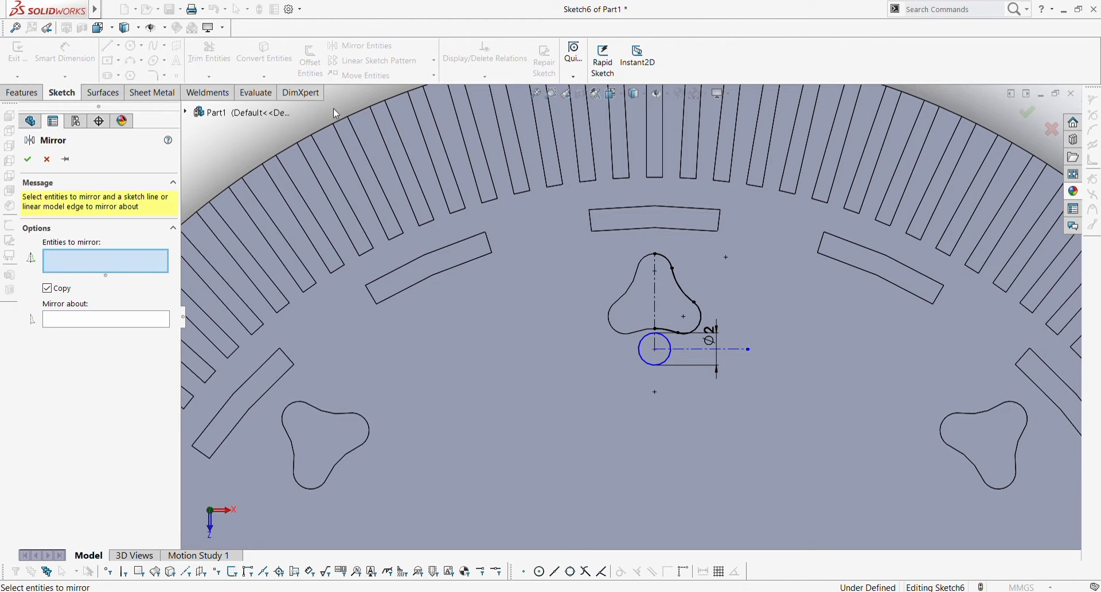
pyautogui.click(668, 264)
pyautogui.click(681, 285)
pyautogui.click(704, 319)
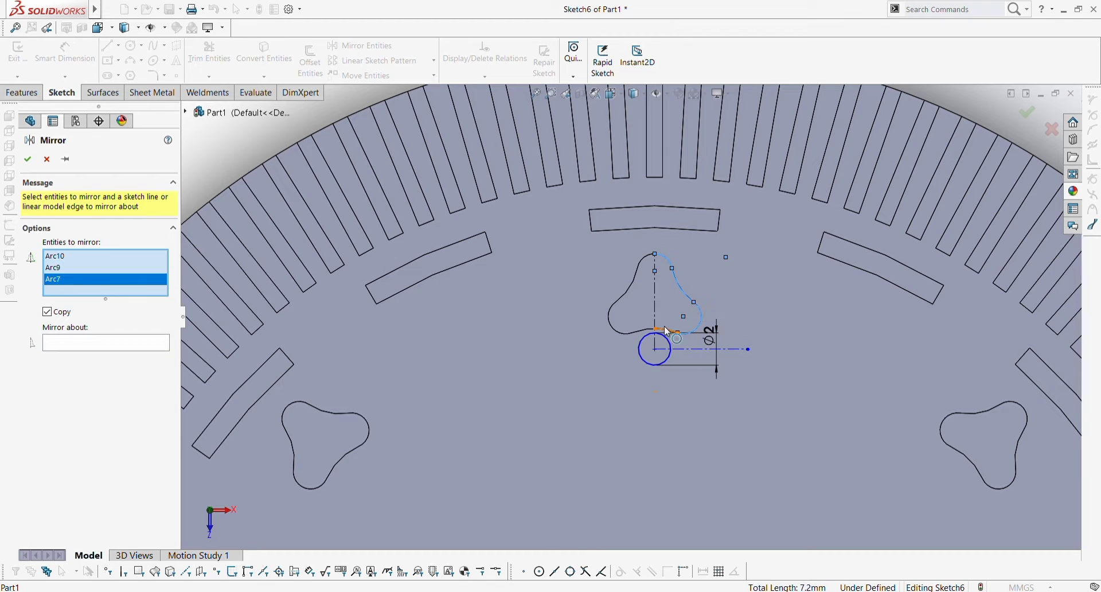
pyautogui.click(666, 332)
pyautogui.click(116, 356)
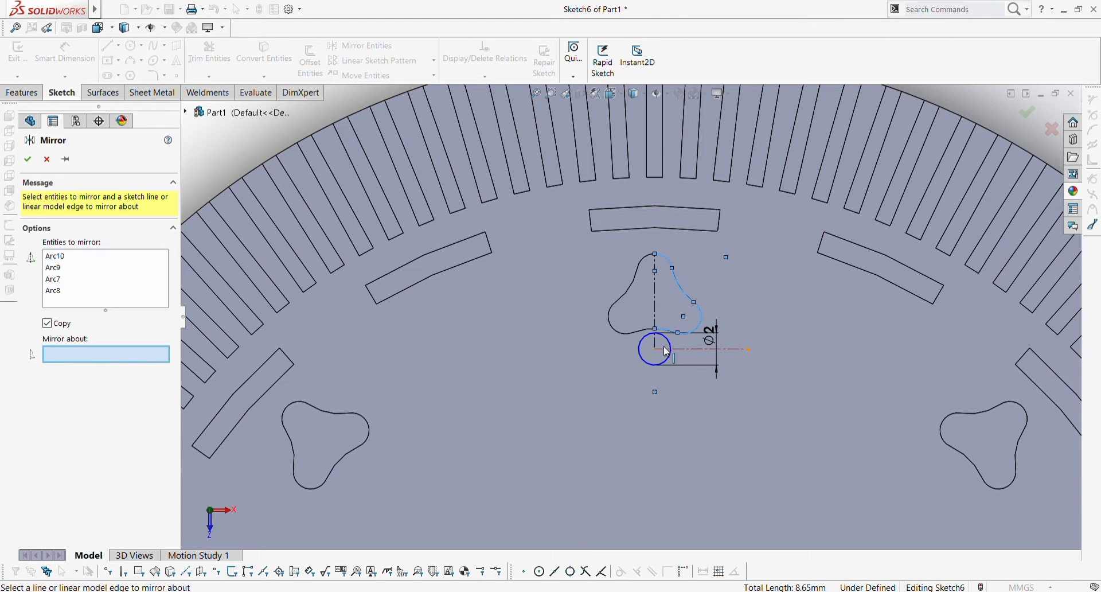
pyautogui.click(683, 350)
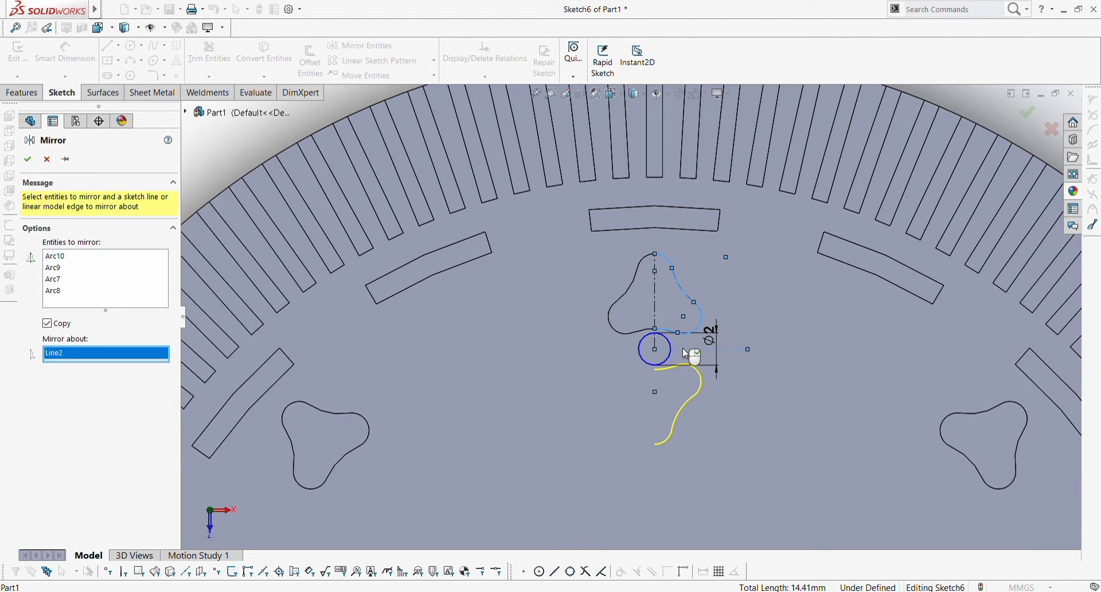
pyautogui.click(27, 159)
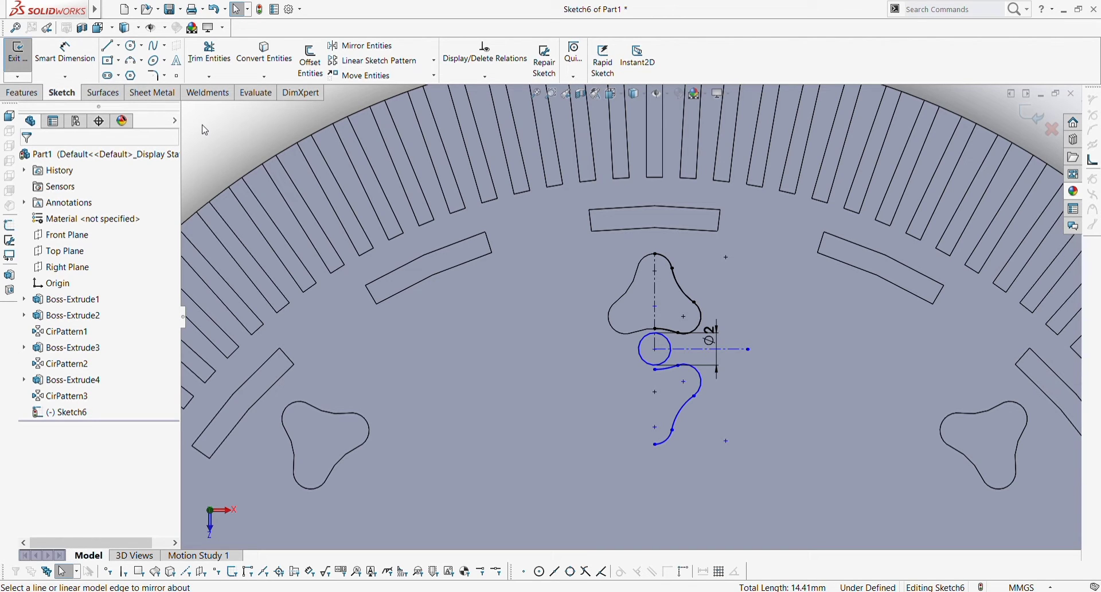
# Mirror the four lower arcs about the vertical centerline, keeping the originals, to close the inverted three-lobed profile below the circle.
pyautogui.click(362, 46)
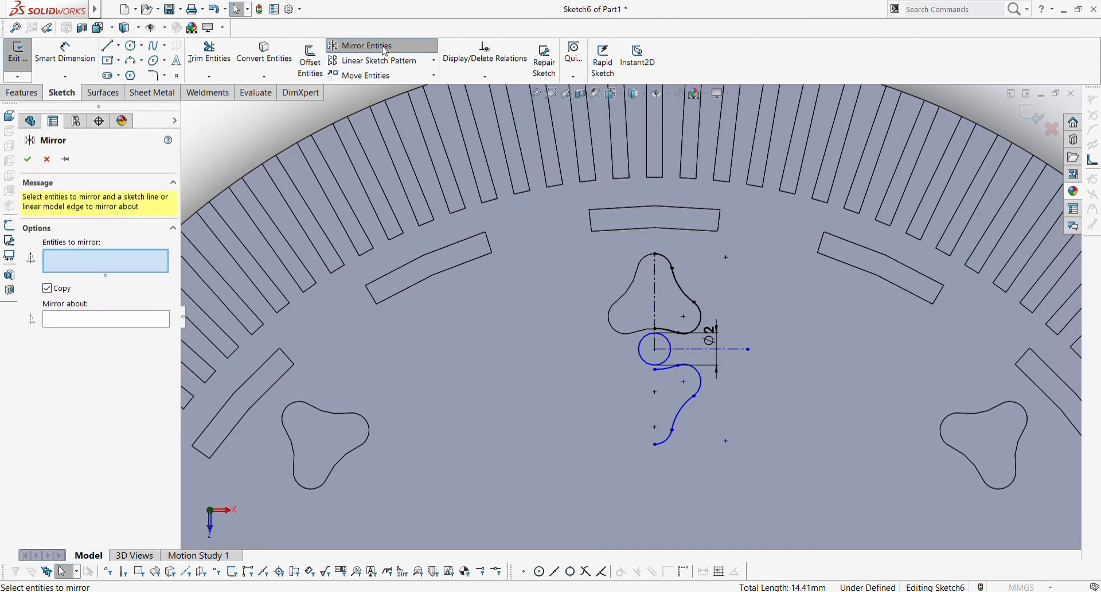
pyautogui.click(665, 366)
pyautogui.click(700, 378)
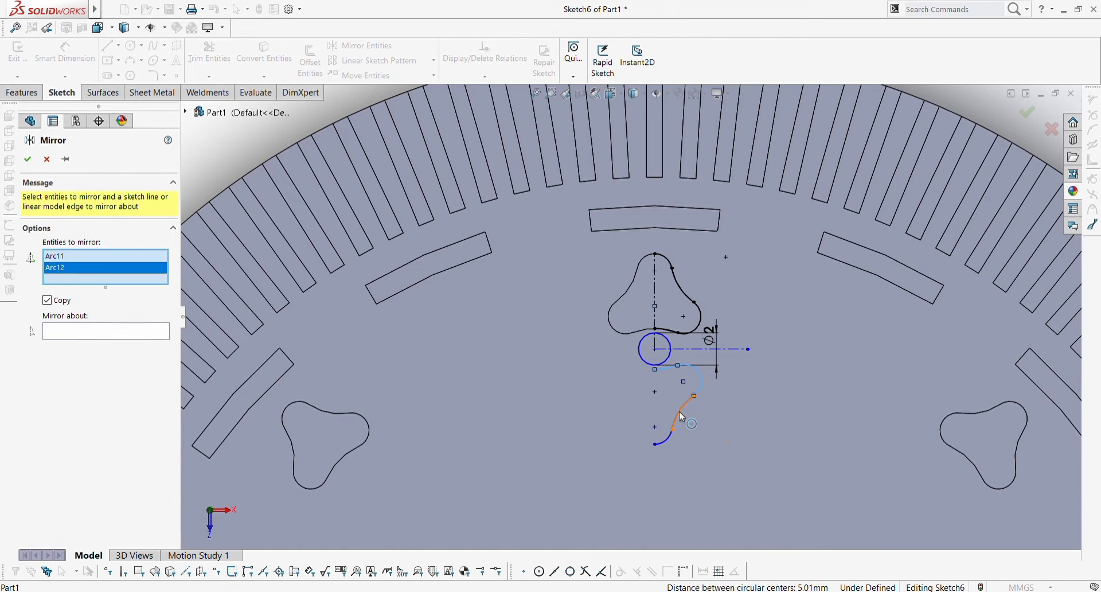
pyautogui.click(679, 411)
pyautogui.click(665, 439)
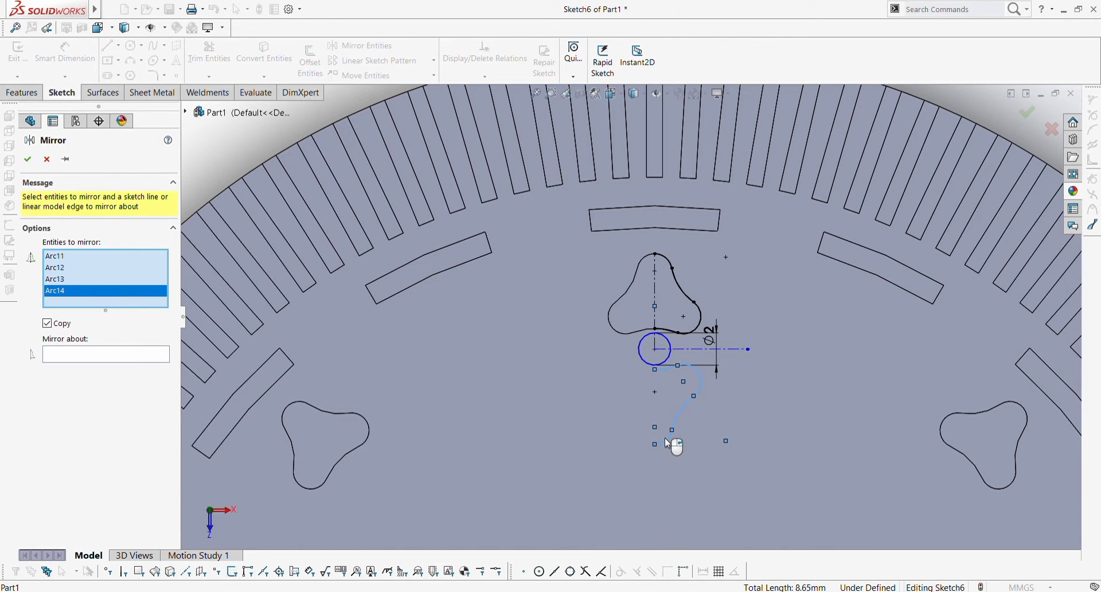
pyautogui.click(133, 355)
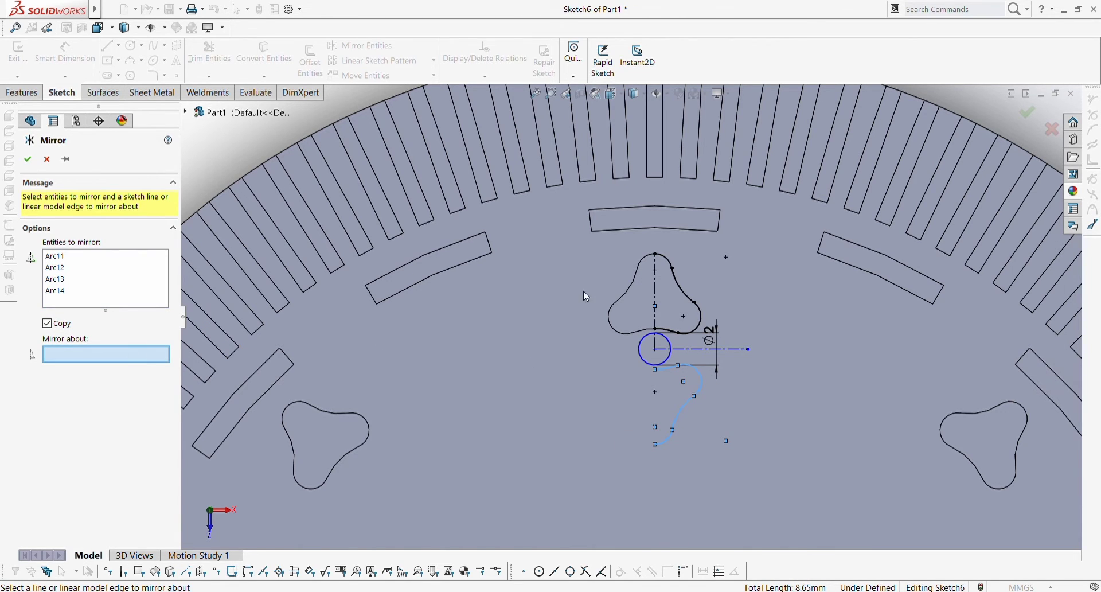
pyautogui.click(29, 156)
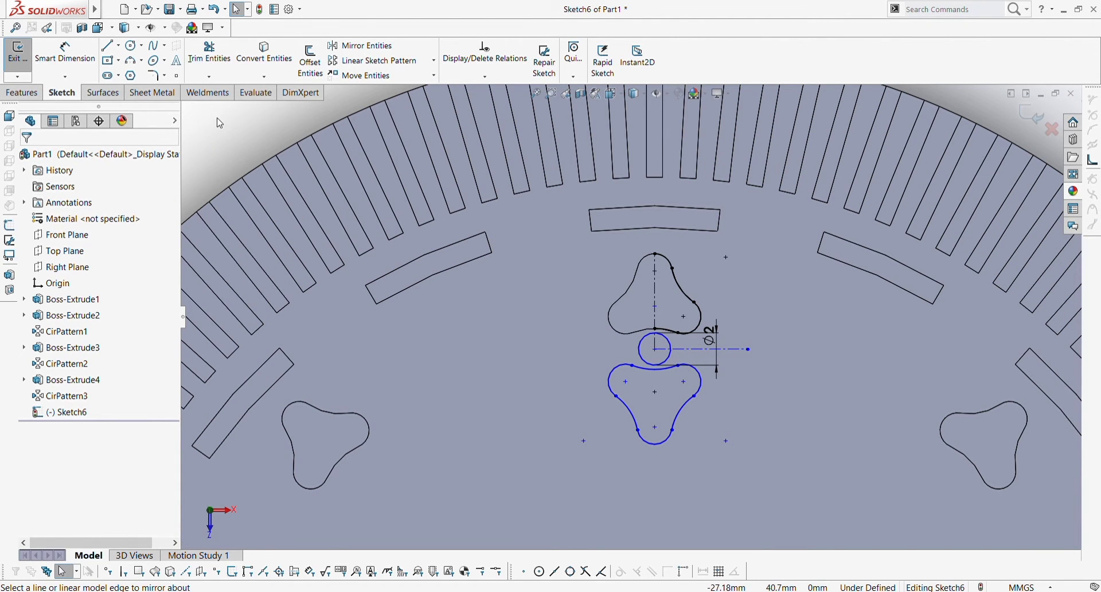
pyautogui.click(679, 290)
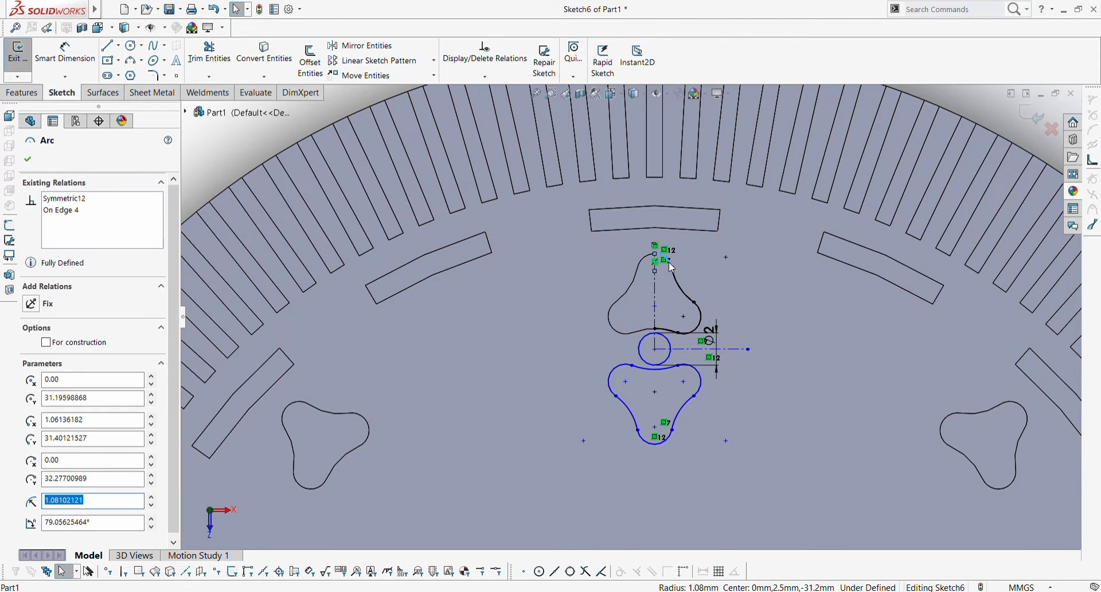
pyautogui.keyDown('ctrl'); pyautogui.click(677, 286); pyautogui.keyUp('ctrl')
pyautogui.keyDown('ctrl'); pyautogui.click(700, 320); pyautogui.keyUp('ctrl')
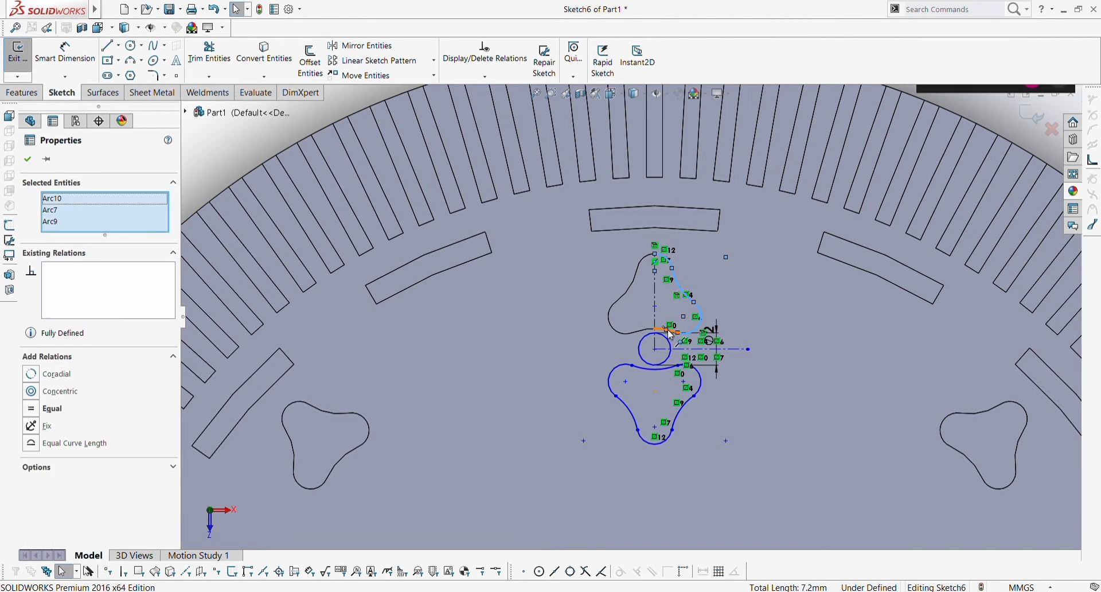
pyautogui.keyDown('ctrl'); pyautogui.click(666, 329); pyautogui.keyUp('ctrl')
pyautogui.press('Escape')
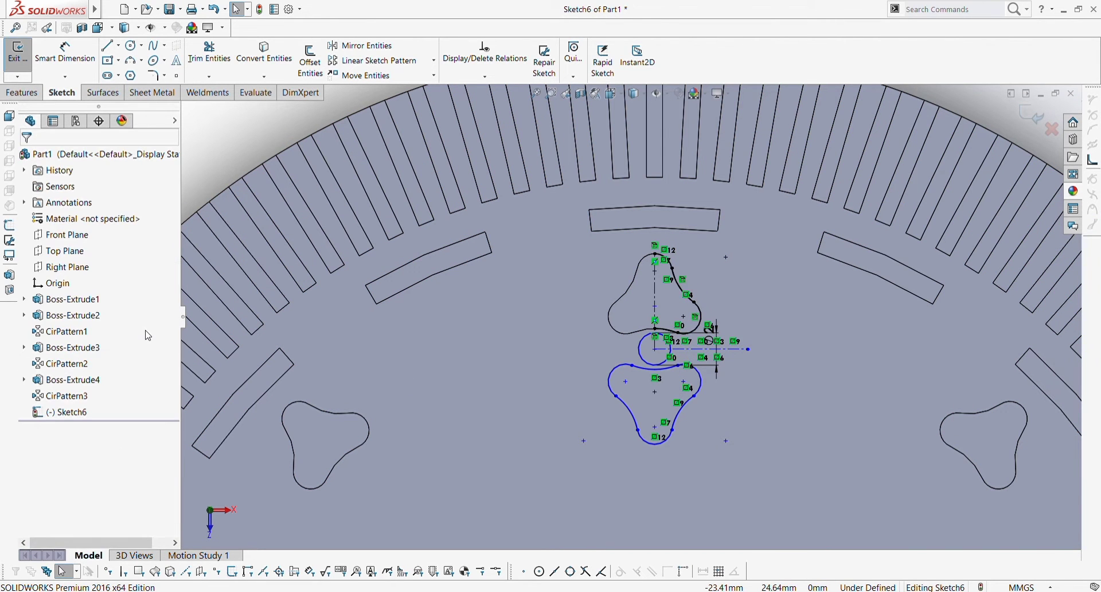
pyautogui.click(214, 60)
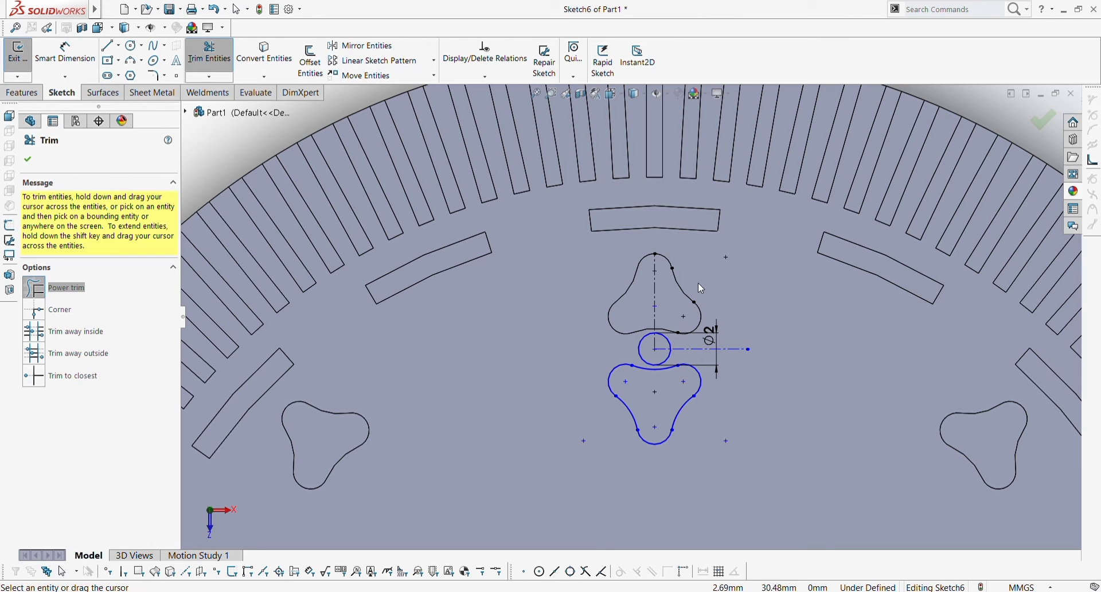
pyautogui.click(29, 161)
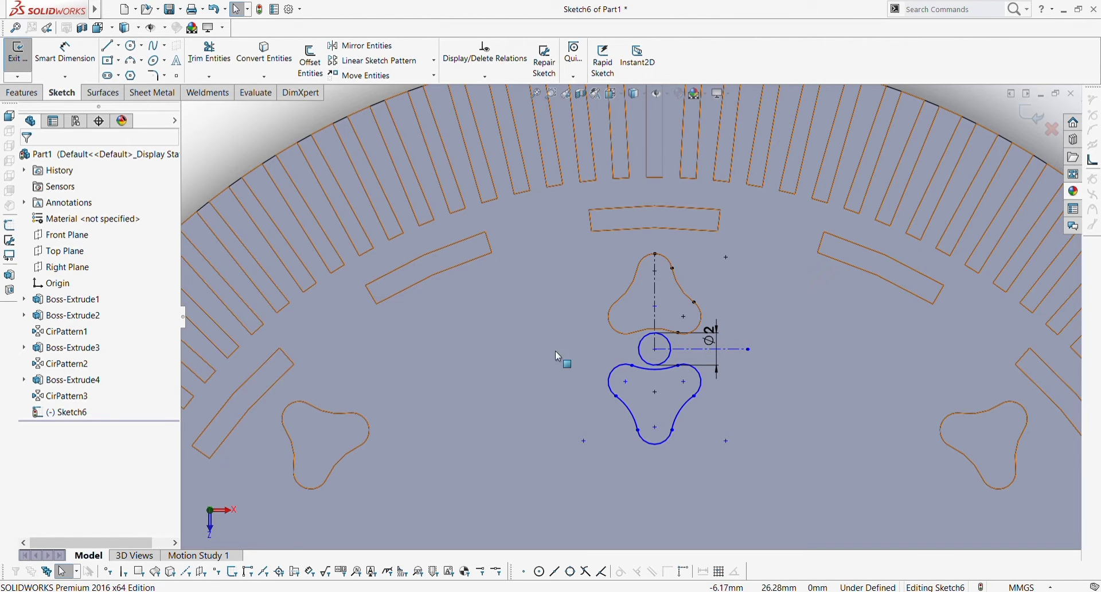
# Move the 2 mm circle slightly down the vertical centerline, away from the topmost boss, together with its horizontal centerline.
pyautogui.moveTo(655, 349); pyautogui.dragTo(657, 371)
pyautogui.click(224, 142)
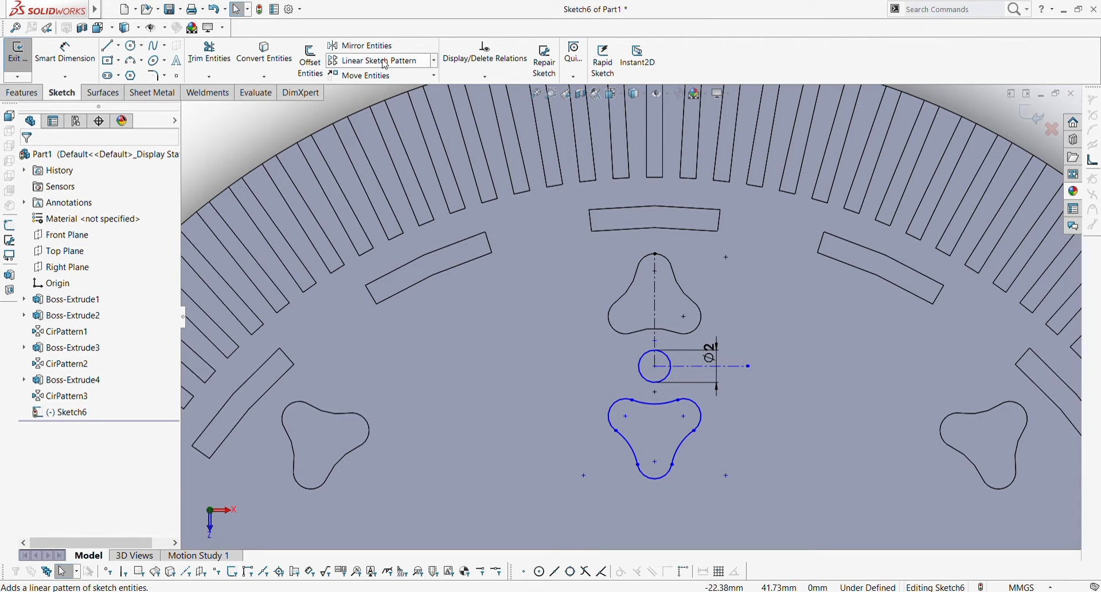
pyautogui.click(436, 67)
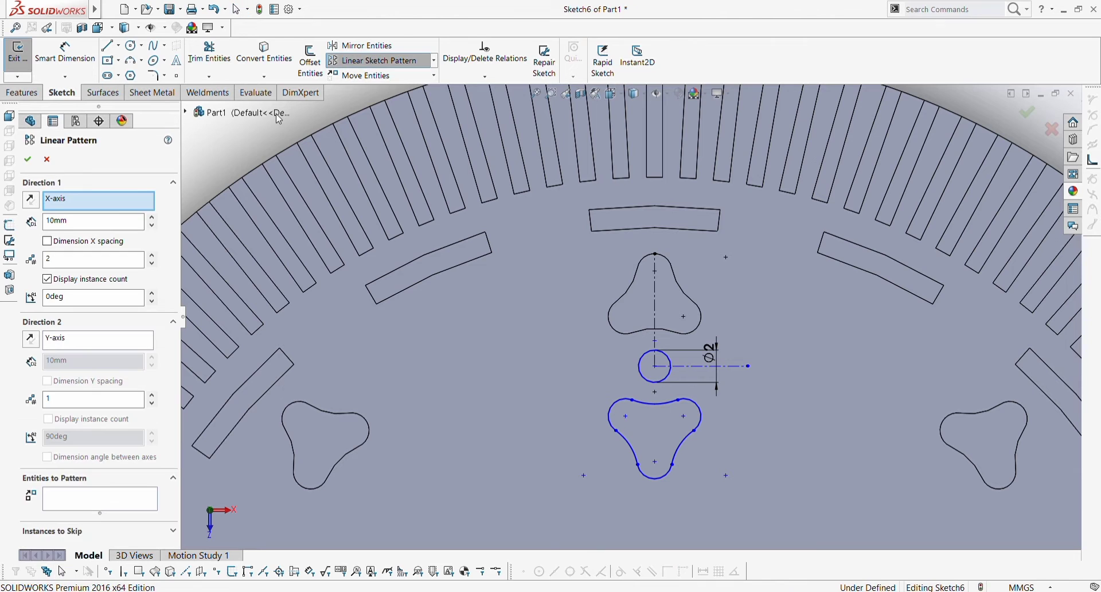
pyautogui.click(434, 61)
pyautogui.click(412, 97)
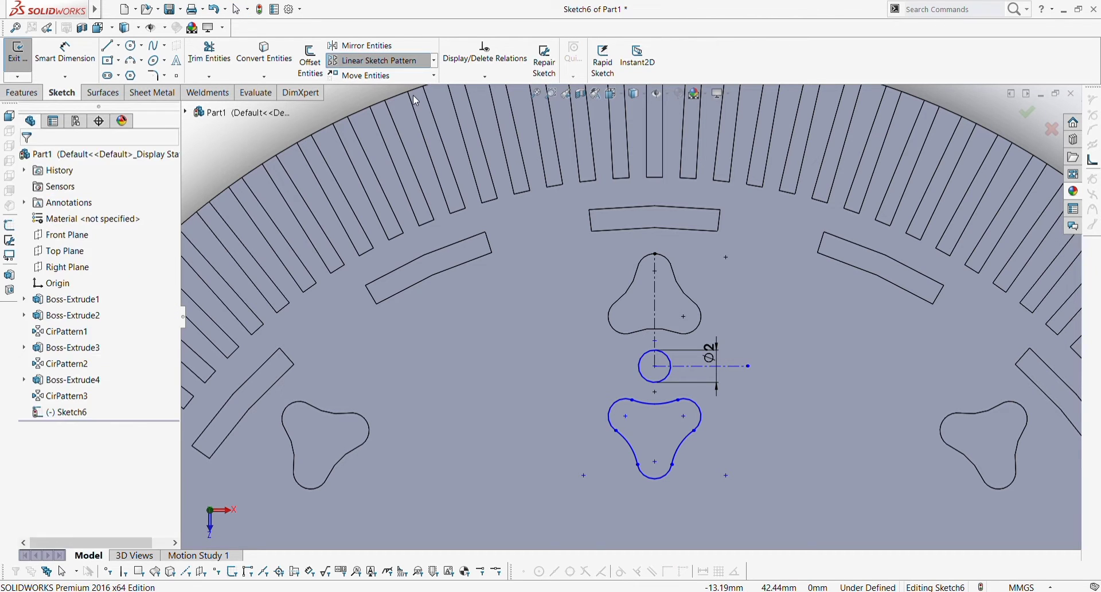
pyautogui.click(654, 366)
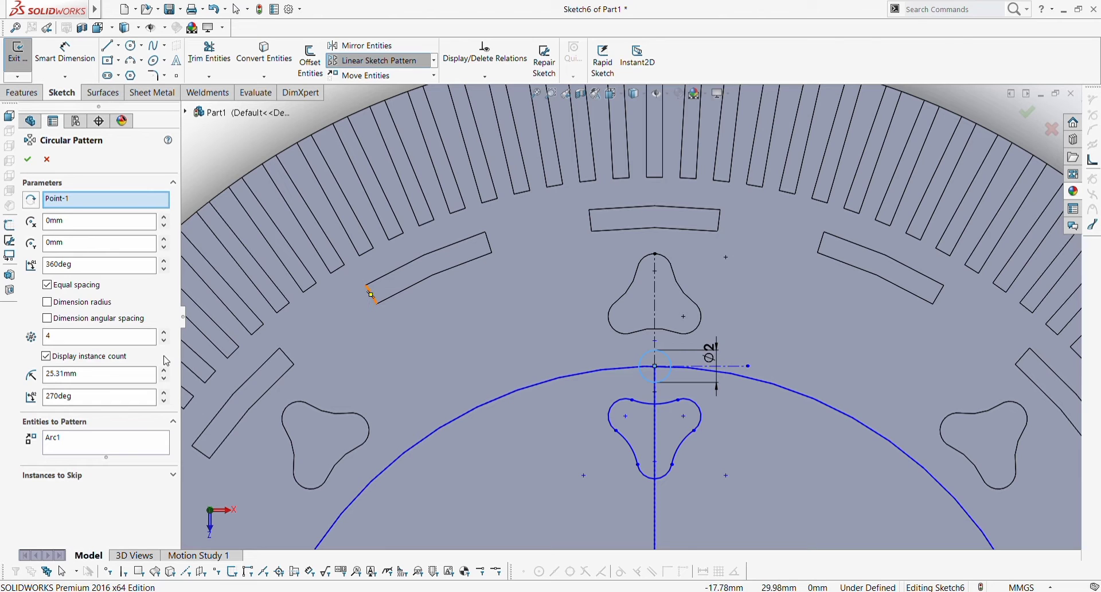
pyautogui.click(101, 439)
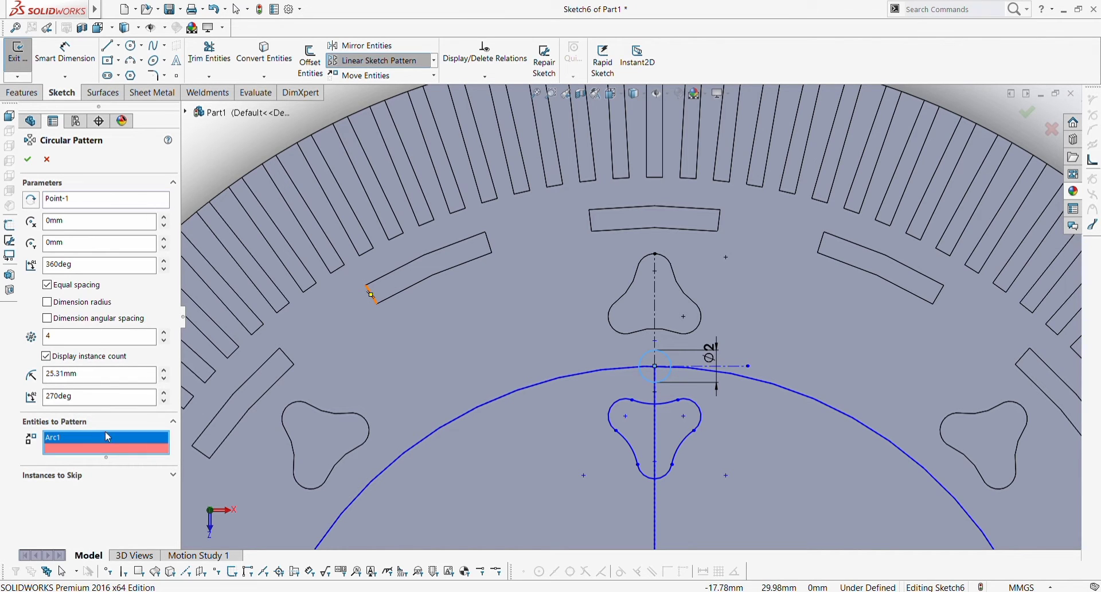
pyautogui.rightClick(105, 432)
pyautogui.click(129, 455)
pyautogui.click(668, 400)
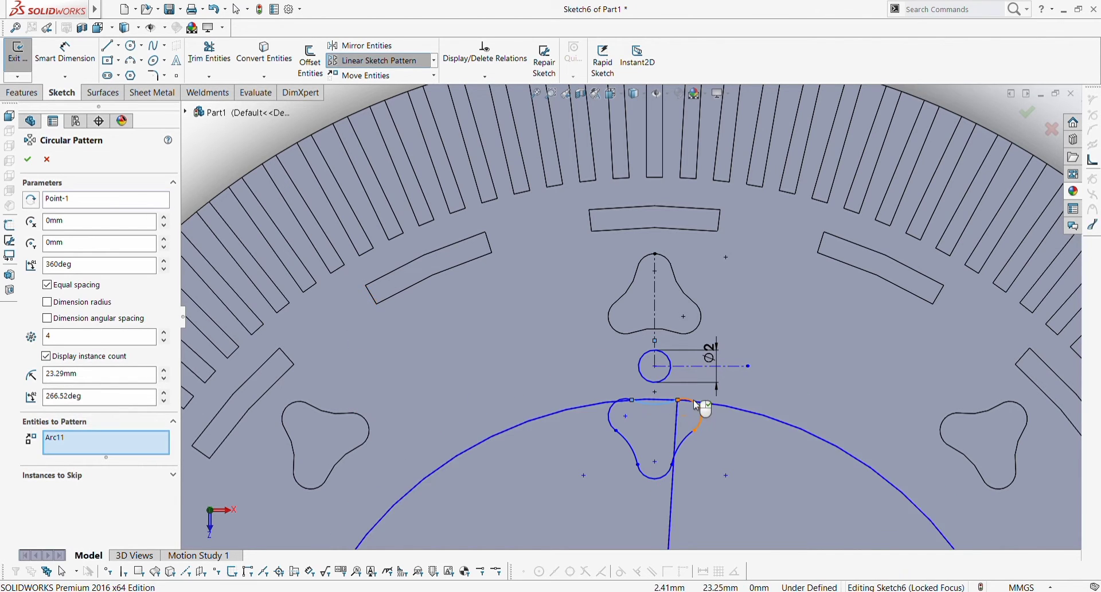
pyautogui.click(700, 408)
pyautogui.click(684, 446)
pyautogui.click(658, 477)
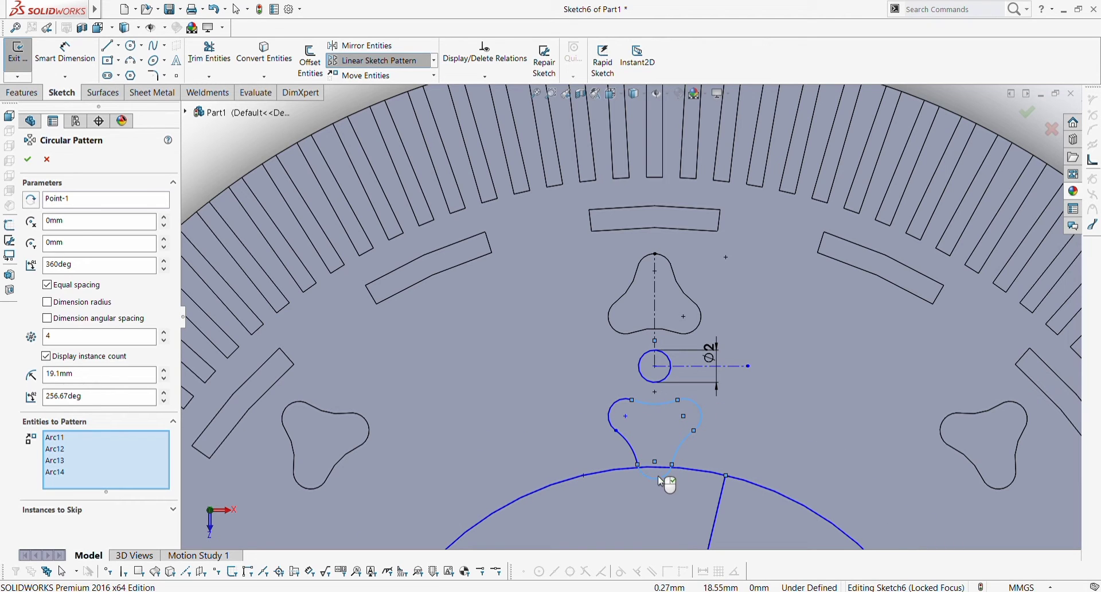
pyautogui.click(629, 450)
pyautogui.click(610, 410)
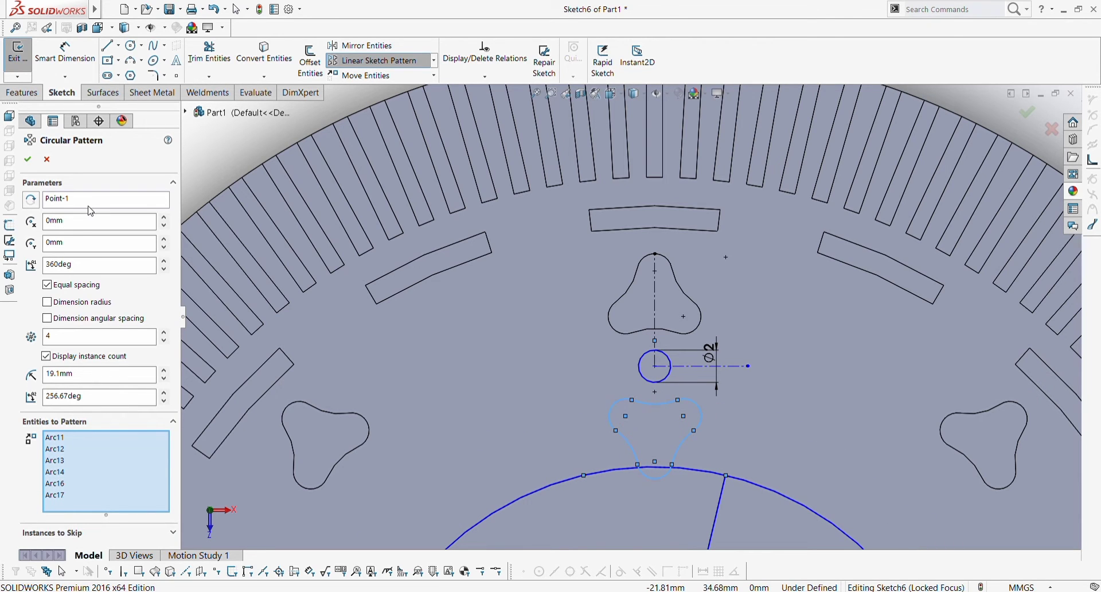
pyautogui.rightClick(63, 199)
pyautogui.click(109, 215)
pyautogui.click(663, 352)
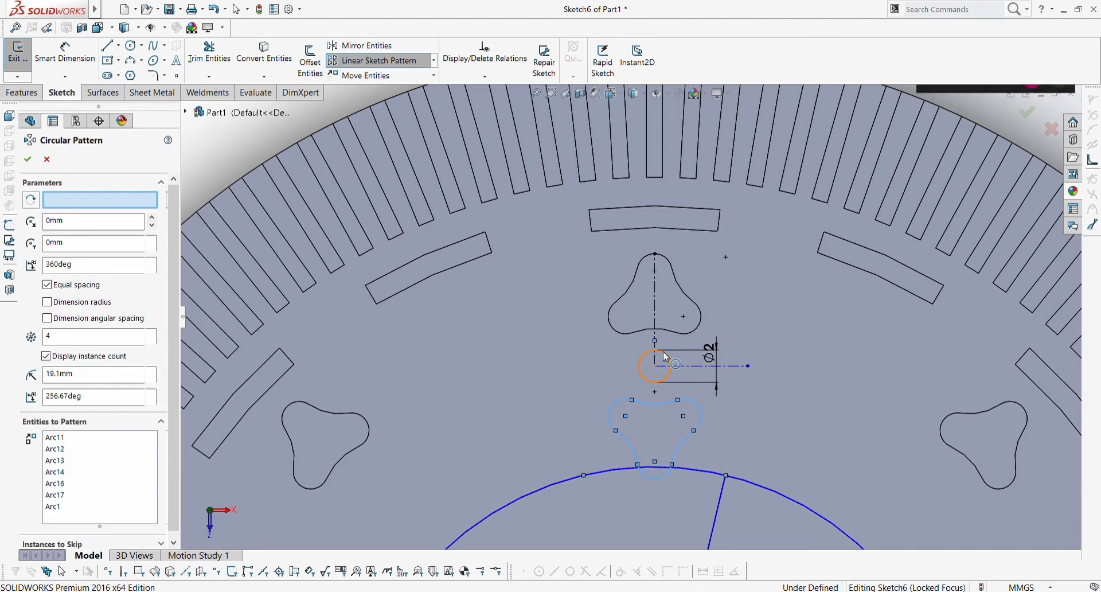
pyautogui.scroll(10, 733, 367)
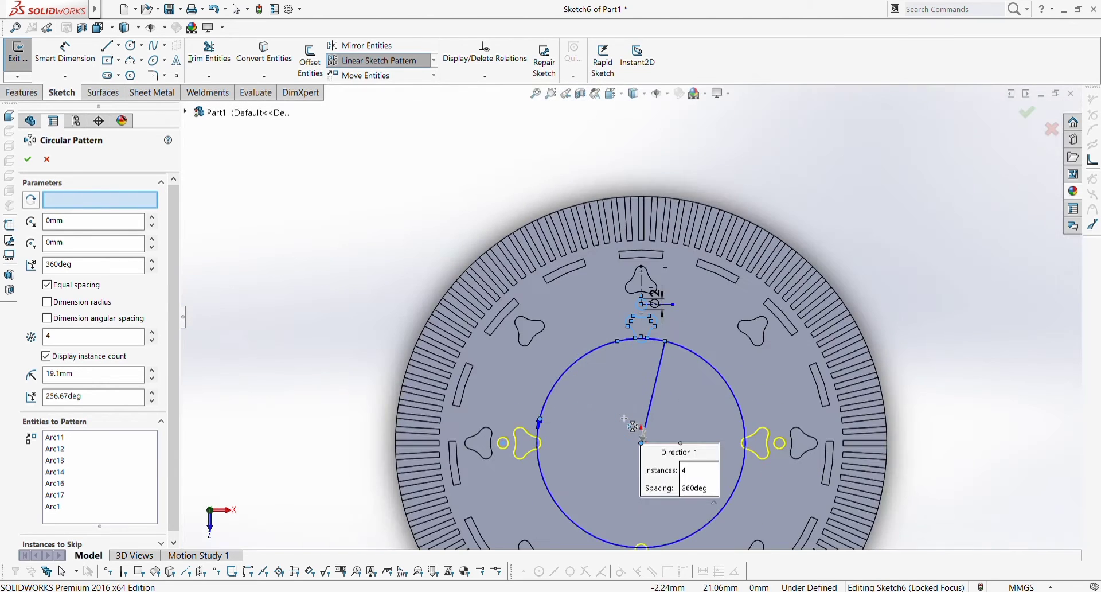
pyautogui.scroll(-5, 625, 350)
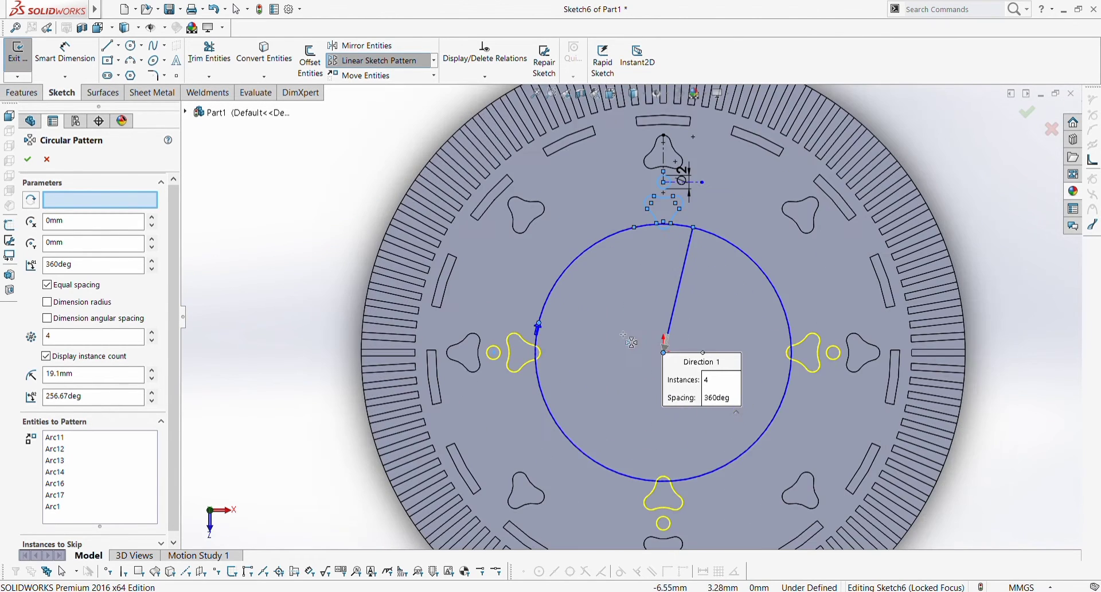
pyautogui.scroll(2, 623, 334)
pyautogui.scroll(-2, 665, 207)
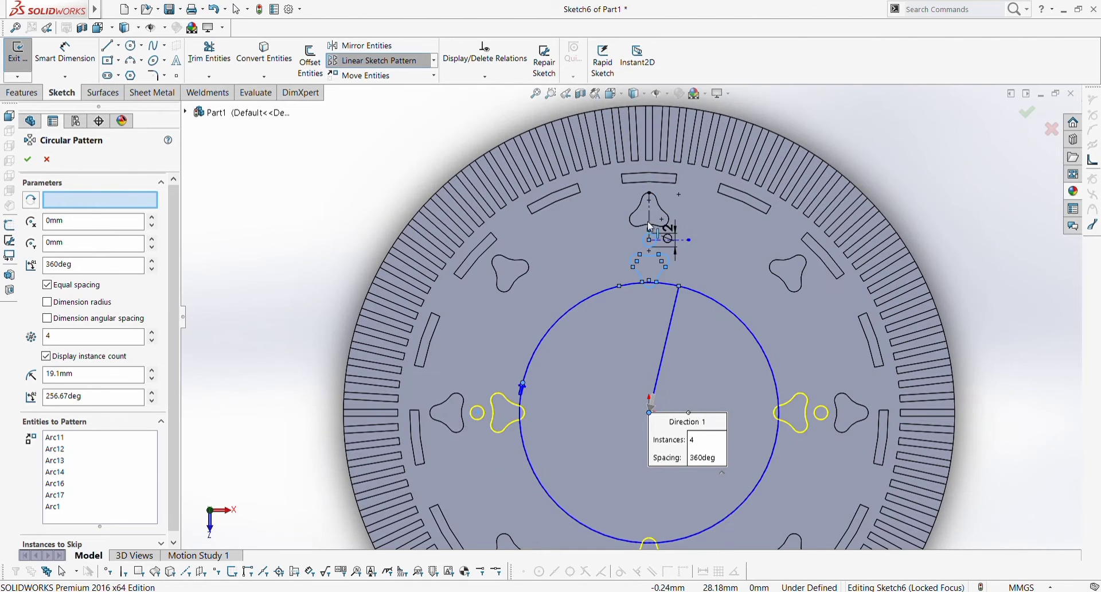
pyautogui.scroll(-2, 650, 227)
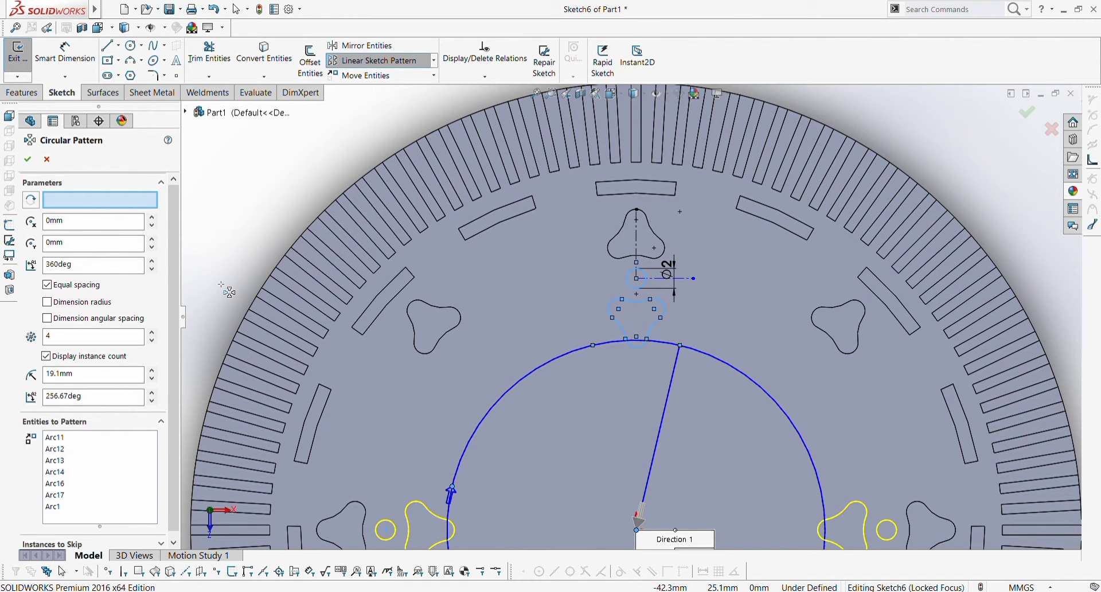
pyautogui.click(47, 160)
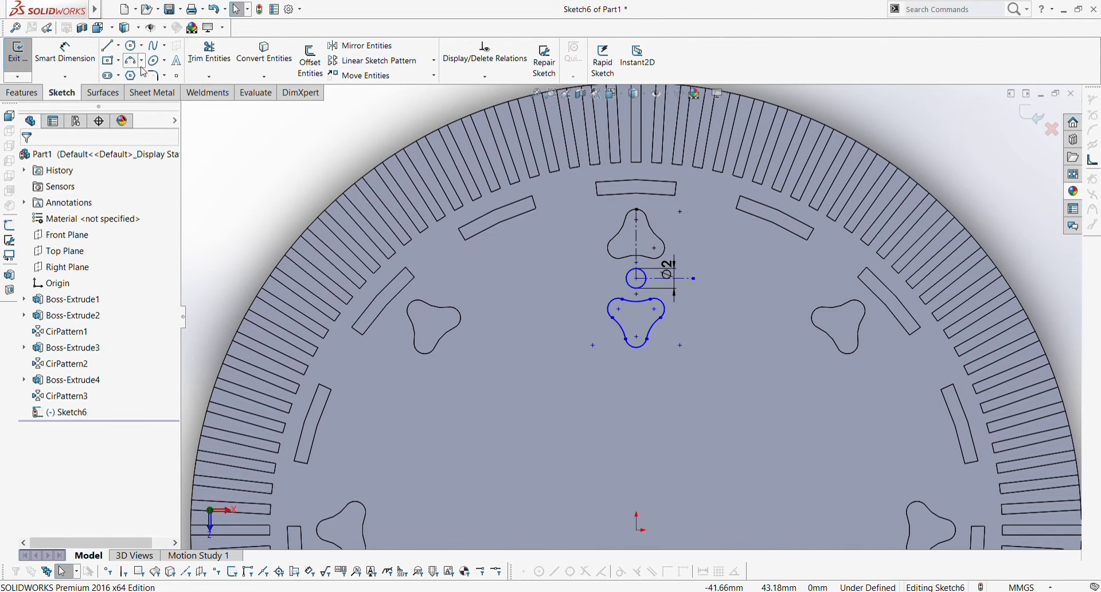
# Extrude the small circle and the inverted three-lobed profile as a blind boss 0.80 mm high, merged with the disc.
pyautogui.click(21, 92)
pyautogui.click(23, 60)
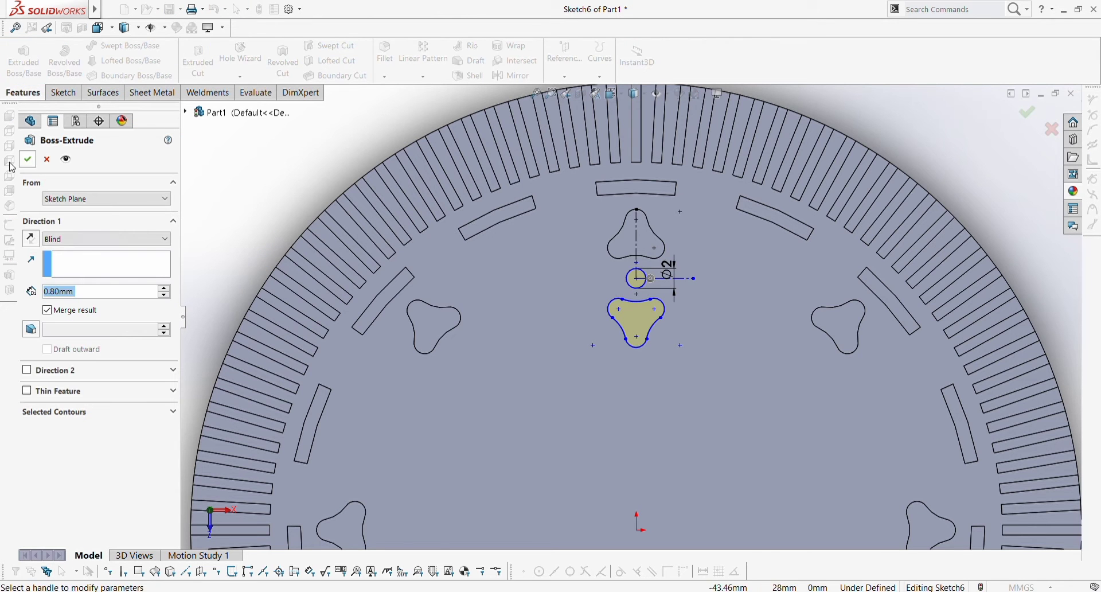
pyautogui.press('Return')
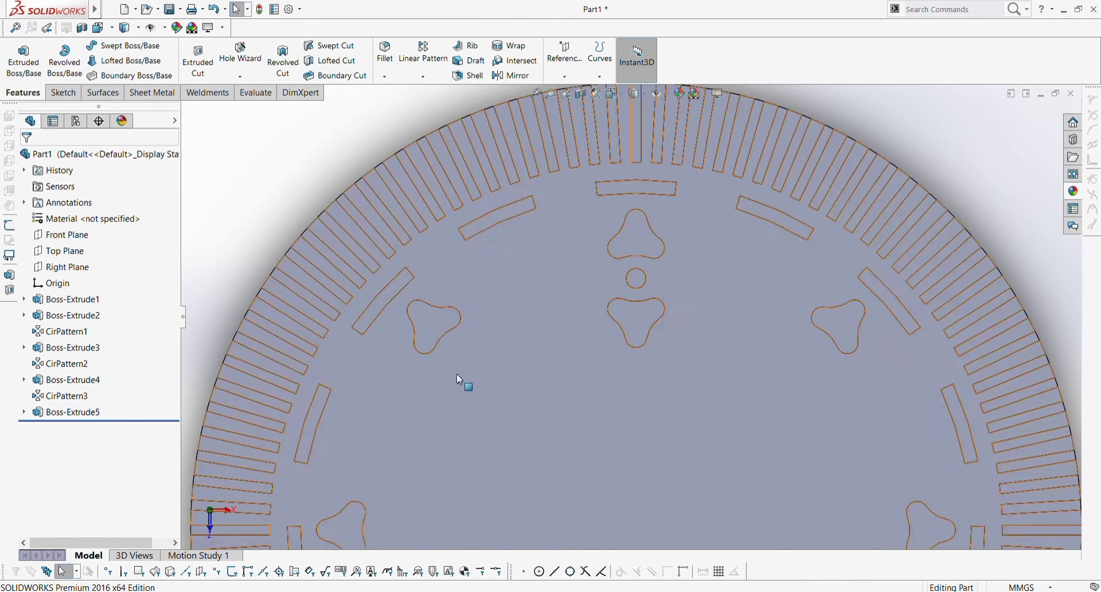
pyautogui.scroll(5, 459, 378)
pyautogui.scroll(-5, 742, 356)
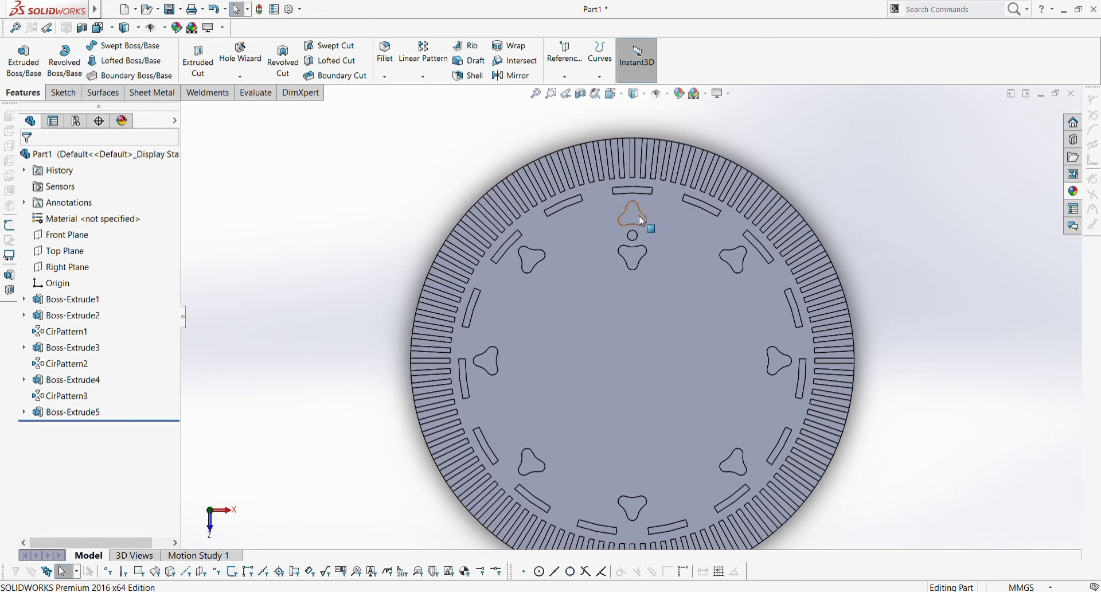
pyautogui.scroll(-3, 640, 219)
pyautogui.click(564, 433)
pyautogui.click(569, 407)
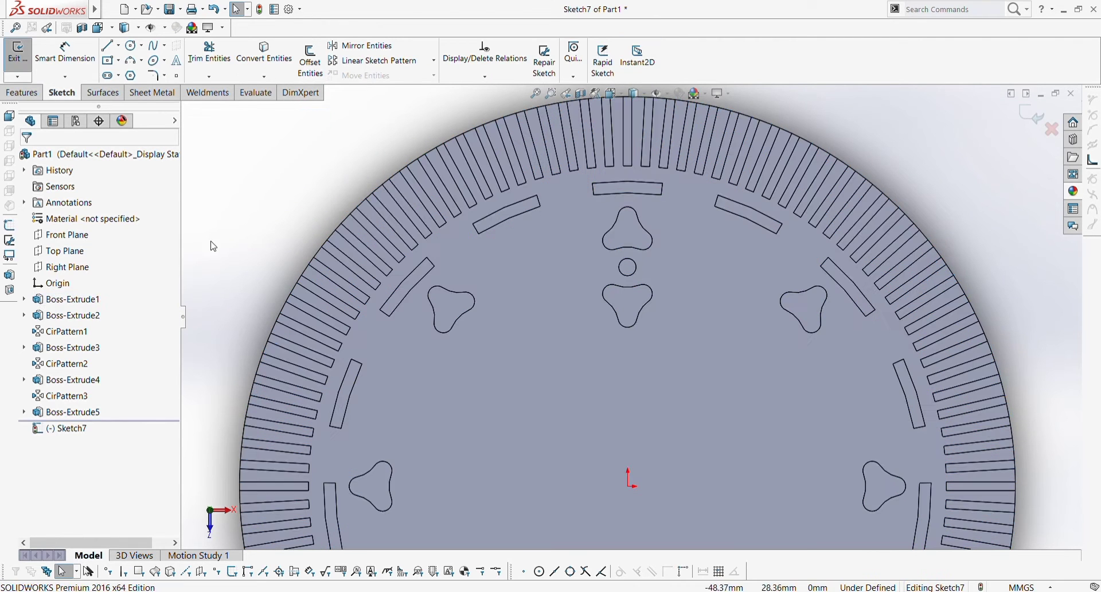
pyautogui.hotkey('ctrl', '8')
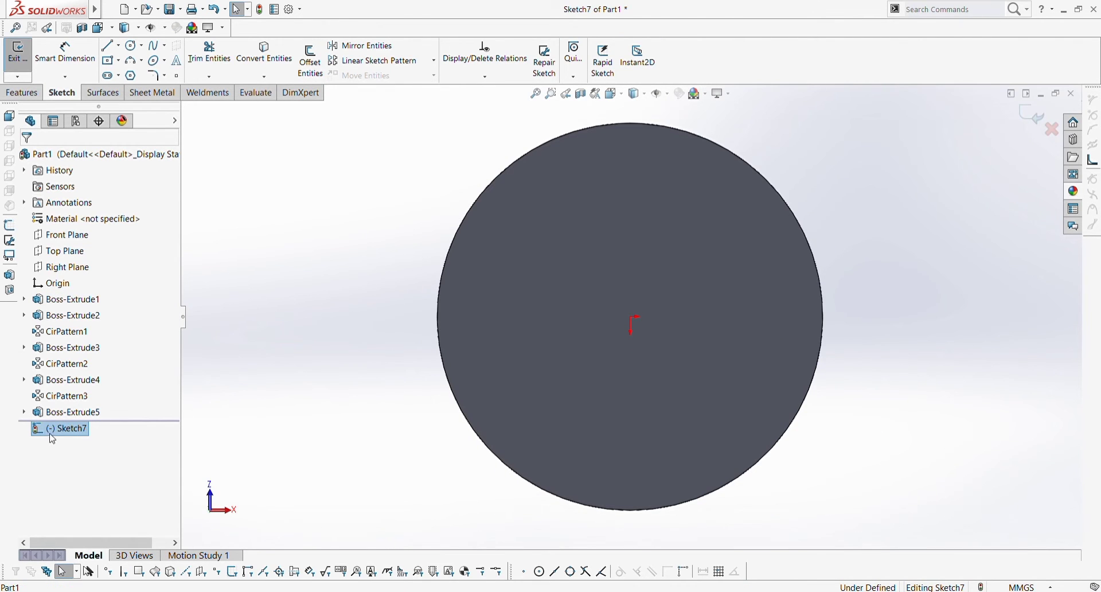
pyautogui.hotkey('ctrl', '8')
pyautogui.scroll(1, 344, 369)
pyautogui.scroll(-2, 641, 258)
pyautogui.scroll(2, 648, 246)
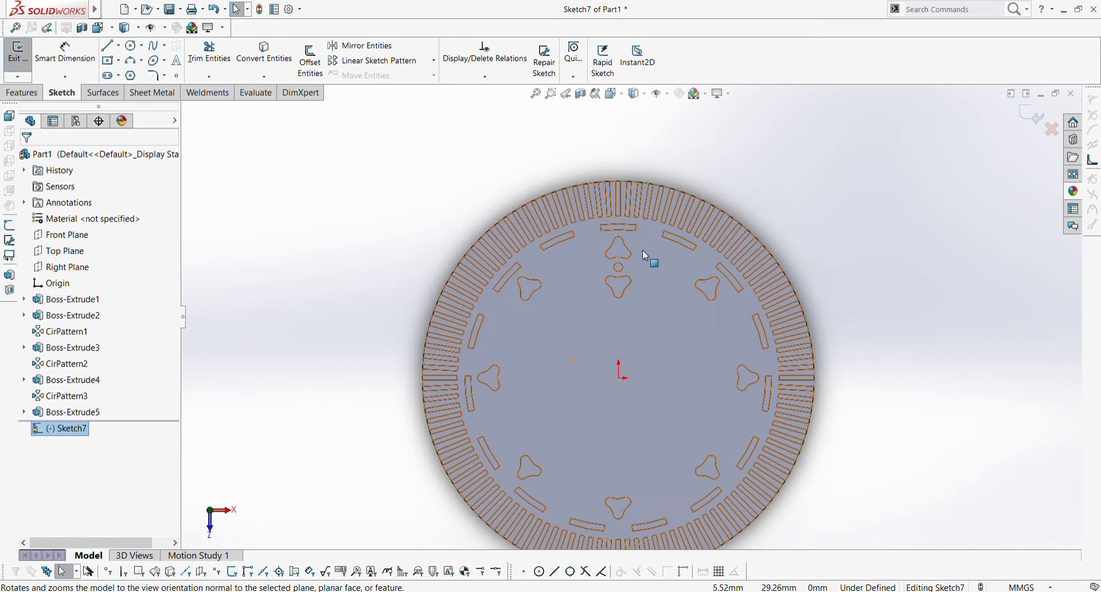
pyautogui.scroll(-2, 645, 261)
pyautogui.click(280, 250)
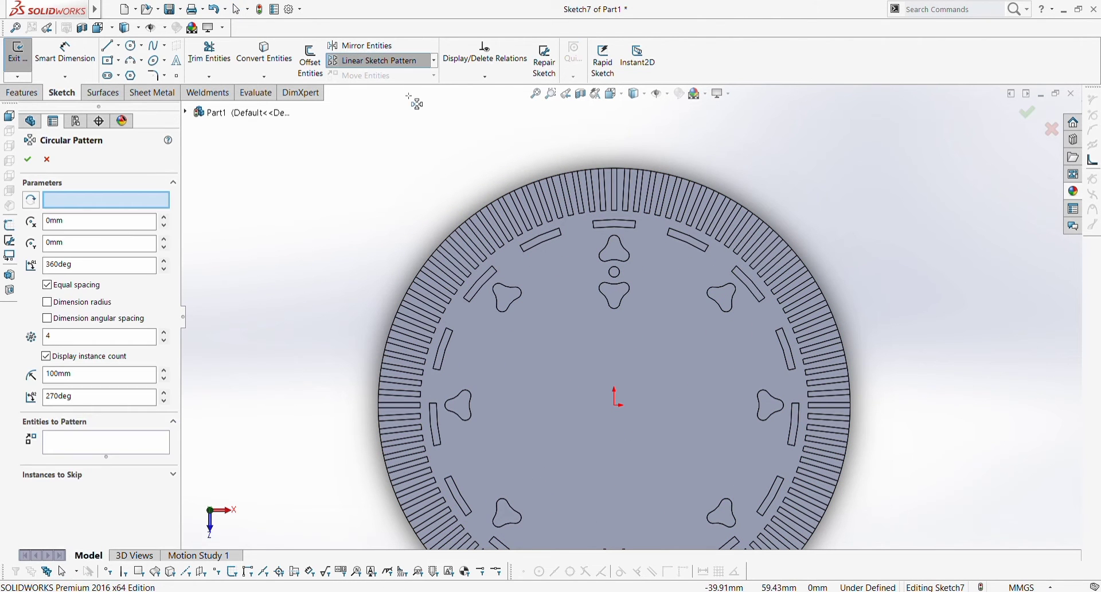
pyautogui.press('Escape')
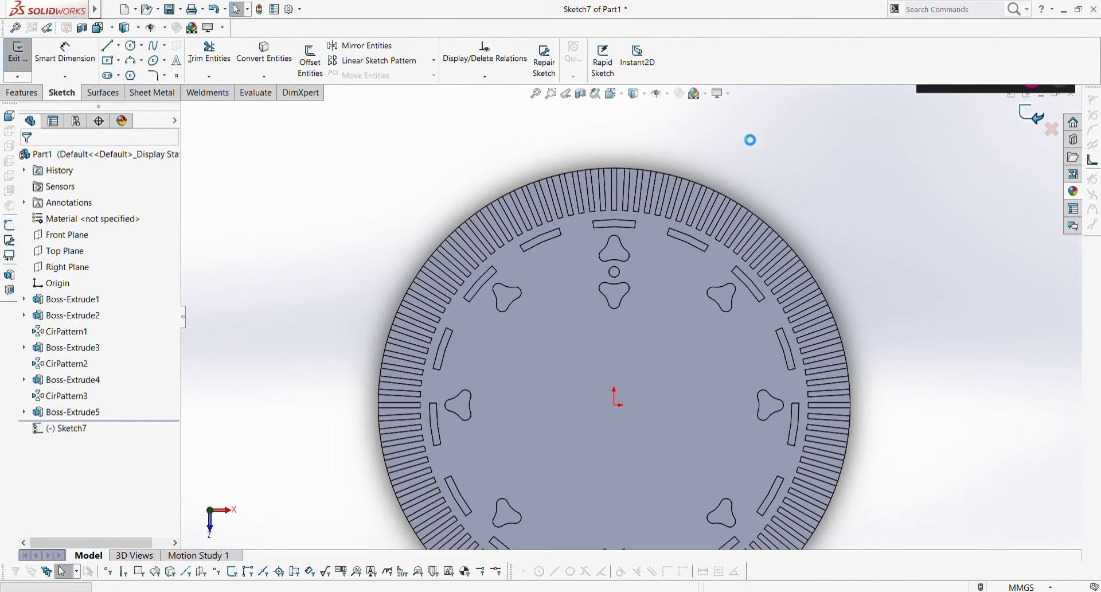
pyautogui.click(1030, 116)
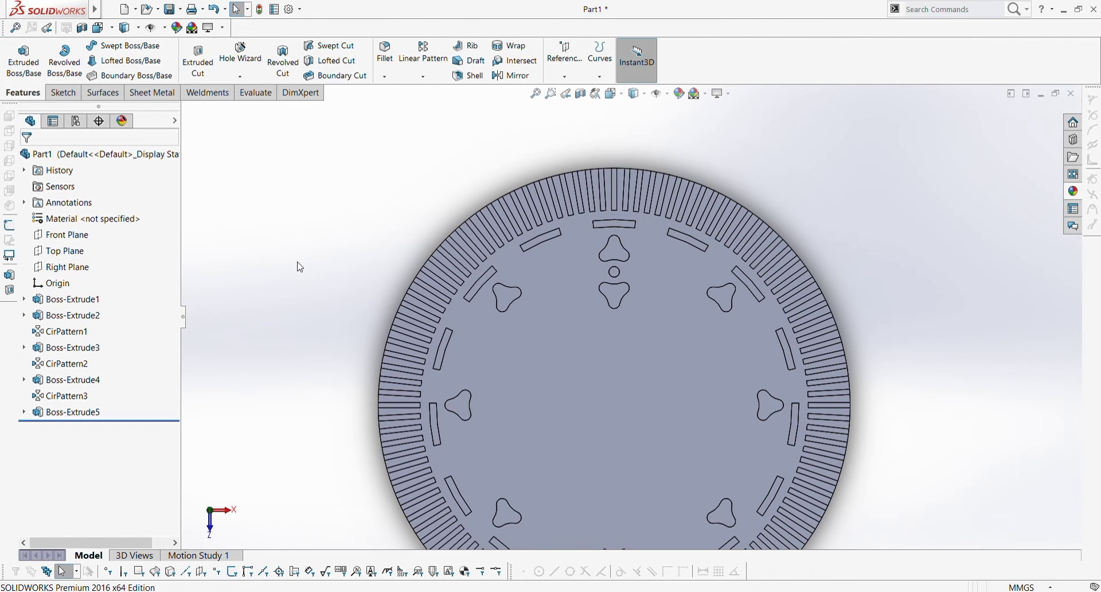
# Choose the boss extrusion holding the small circle and inverted three-lobed profile as the feature for a new circular pattern.
pyautogui.click(428, 79)
pyautogui.click(426, 106)
pyautogui.scroll(-2, 626, 277)
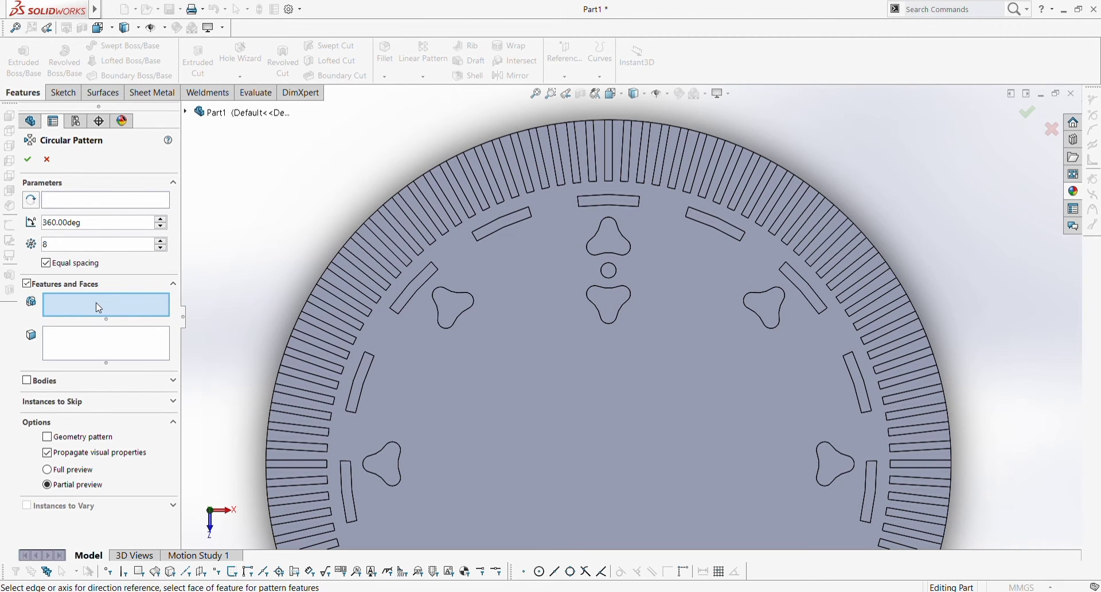
pyautogui.click(94, 344)
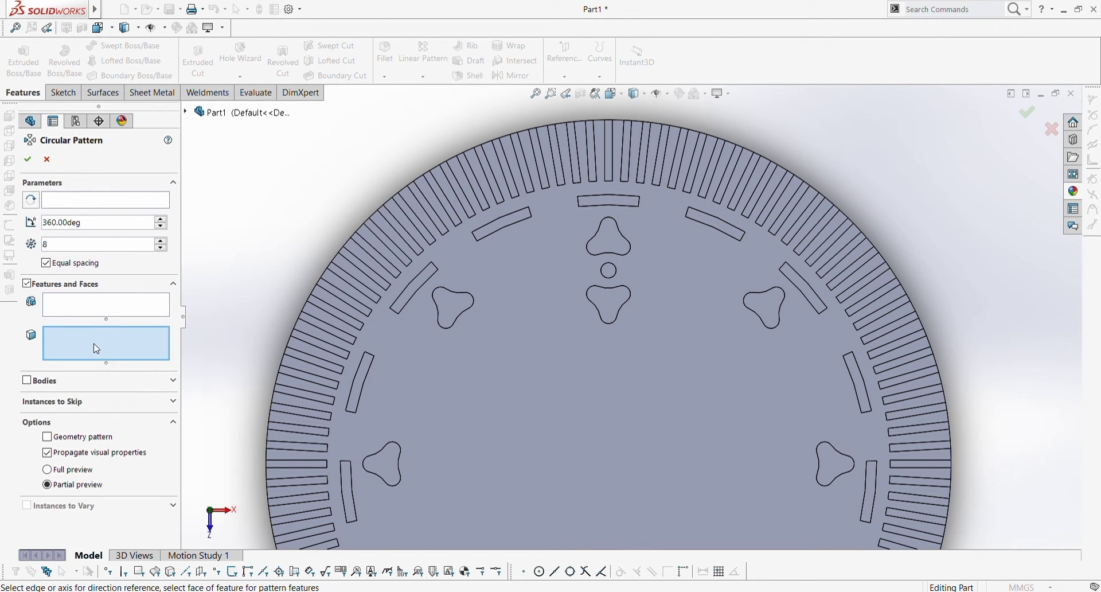
pyautogui.click(96, 309)
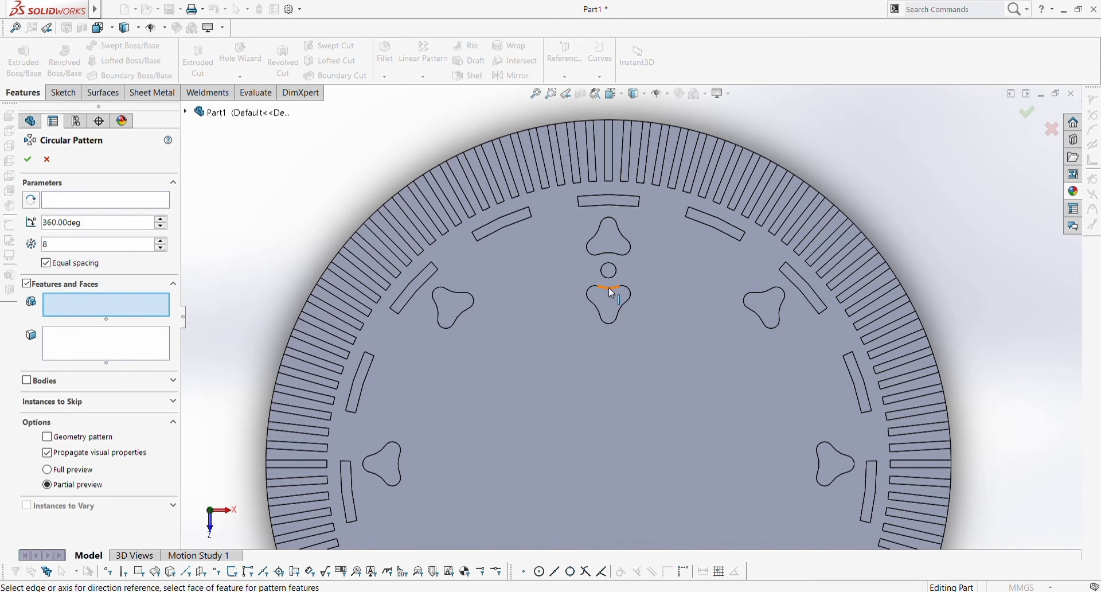
pyautogui.click(185, 112)
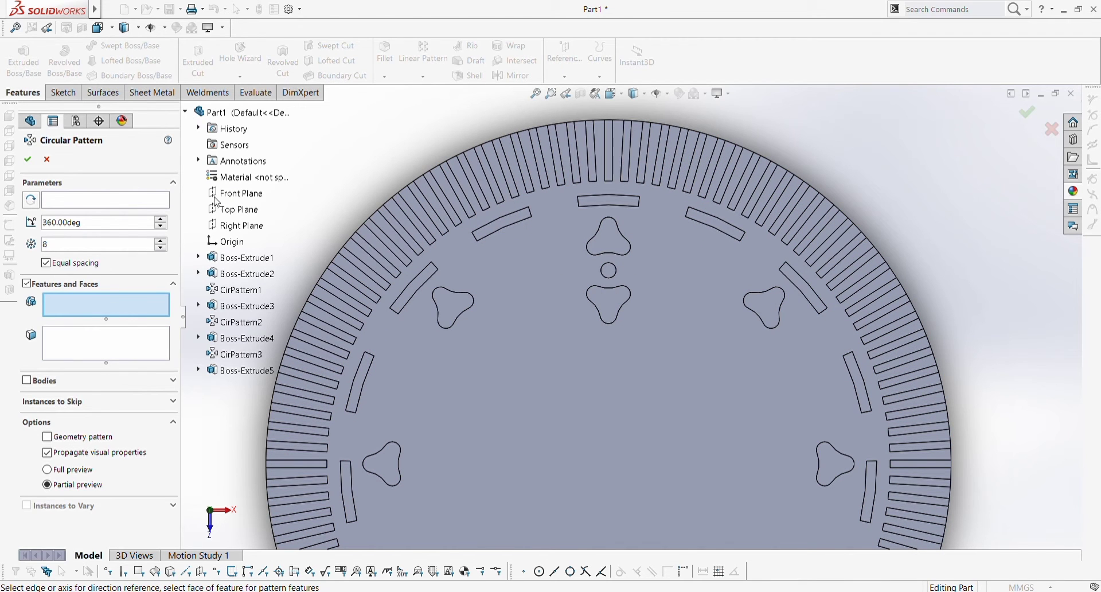
pyautogui.click(254, 371)
# Pattern that boss feature about the small circle's edge with 4 equally spaced instances over 360°.
pyautogui.click(67, 207)
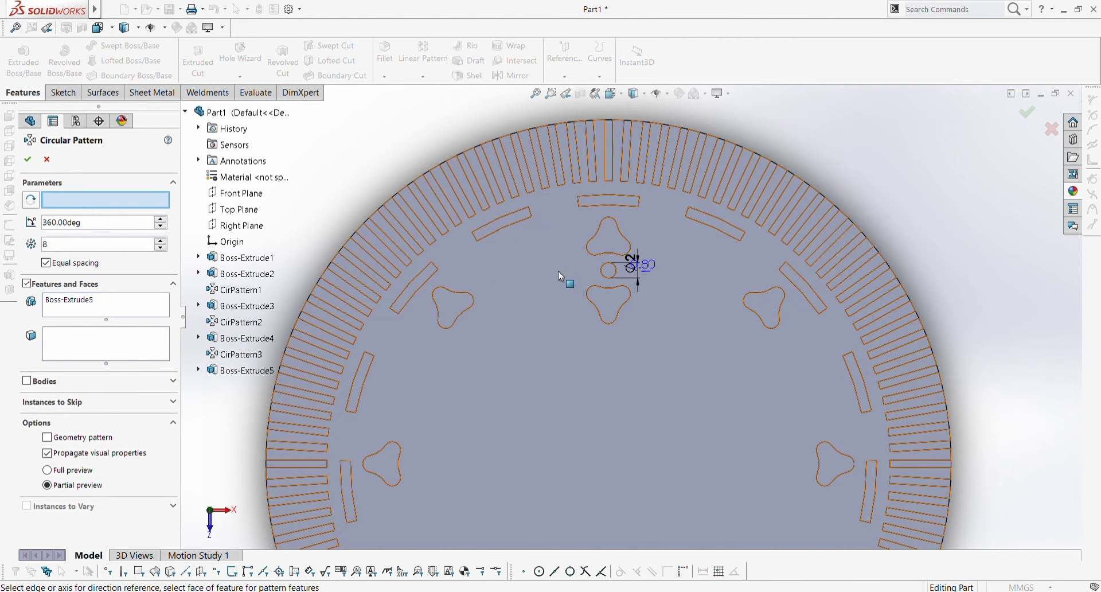
pyautogui.click(602, 270)
pyautogui.click(161, 249)
pyautogui.click(162, 248)
pyautogui.click(162, 248)
pyautogui.click(161, 248)
pyautogui.click(161, 248)
pyautogui.click(161, 249)
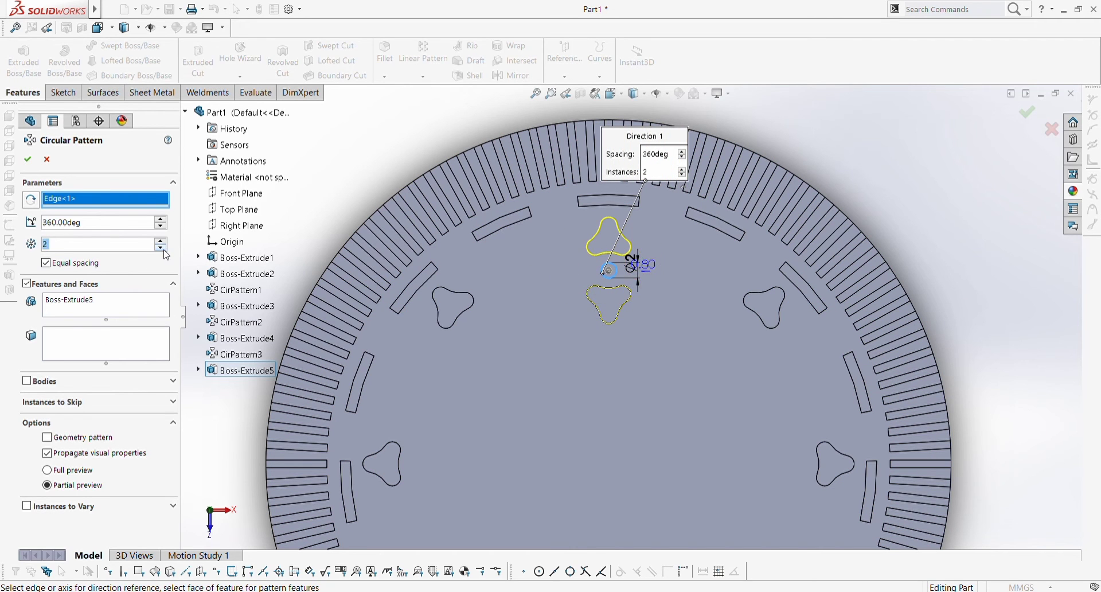
pyautogui.click(163, 242)
pyautogui.click(163, 242)
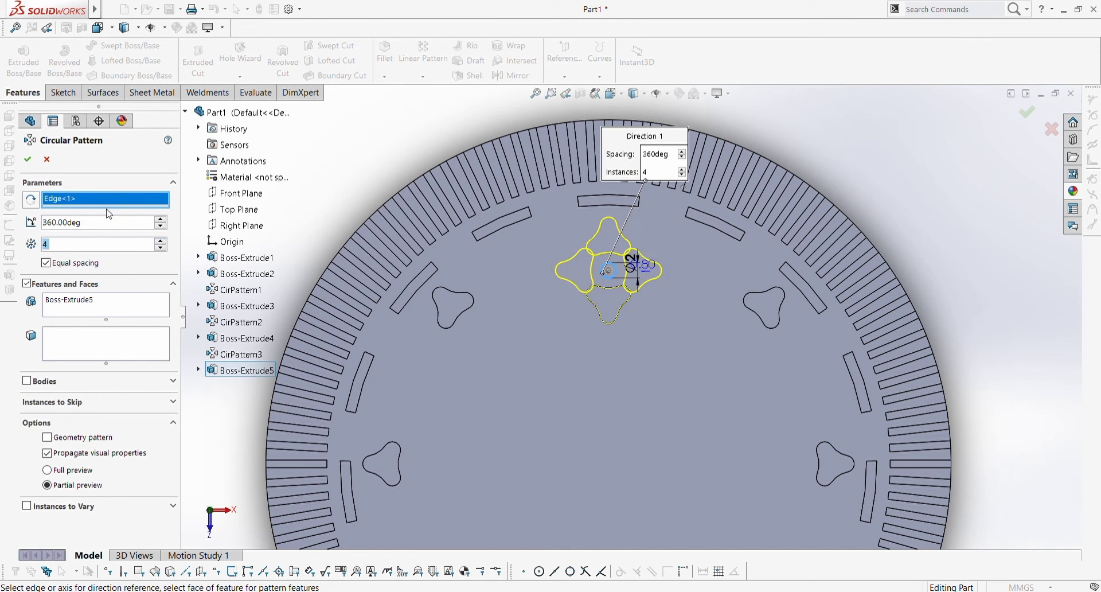
pyautogui.click(27, 159)
pyautogui.press('f')
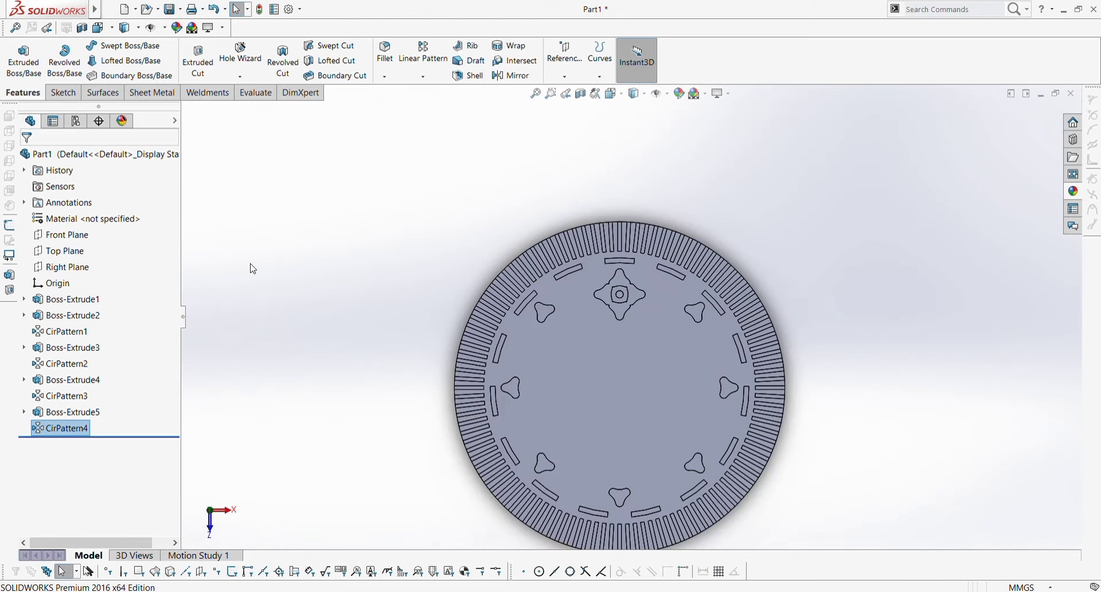
# In the small-circle boss's sketch, move the 2 mm circle's centre down the vertical centerline to about 24.38 mm above the origin.
pyautogui.click(25, 412)
pyautogui.click(73, 429)
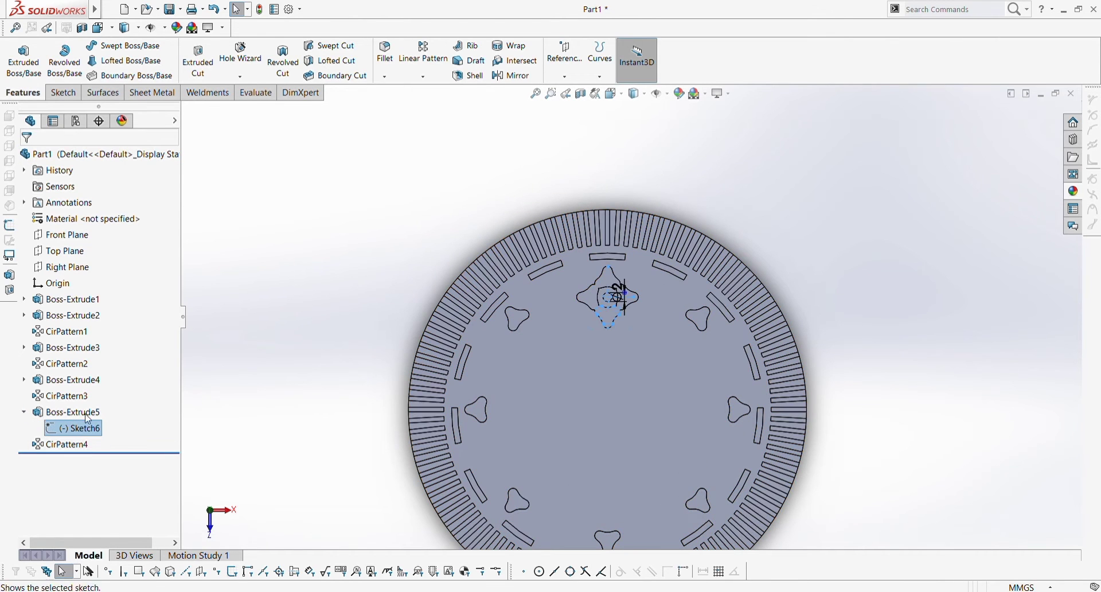
pyautogui.click(80, 401)
pyautogui.scroll(3, 579, 313)
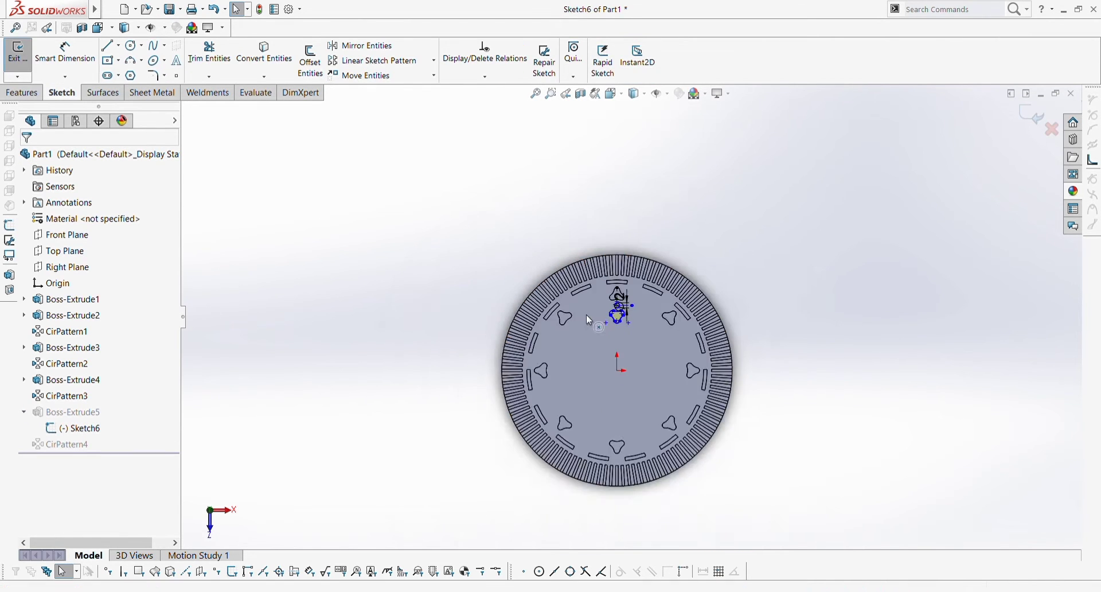
pyautogui.scroll(-7, 618, 309)
pyautogui.moveTo(609, 300)
pyautogui.mouseDown()
pyautogui.moveTo(608, 317)
pyautogui.moveTo(602, 305)
pyautogui.mouseUp()
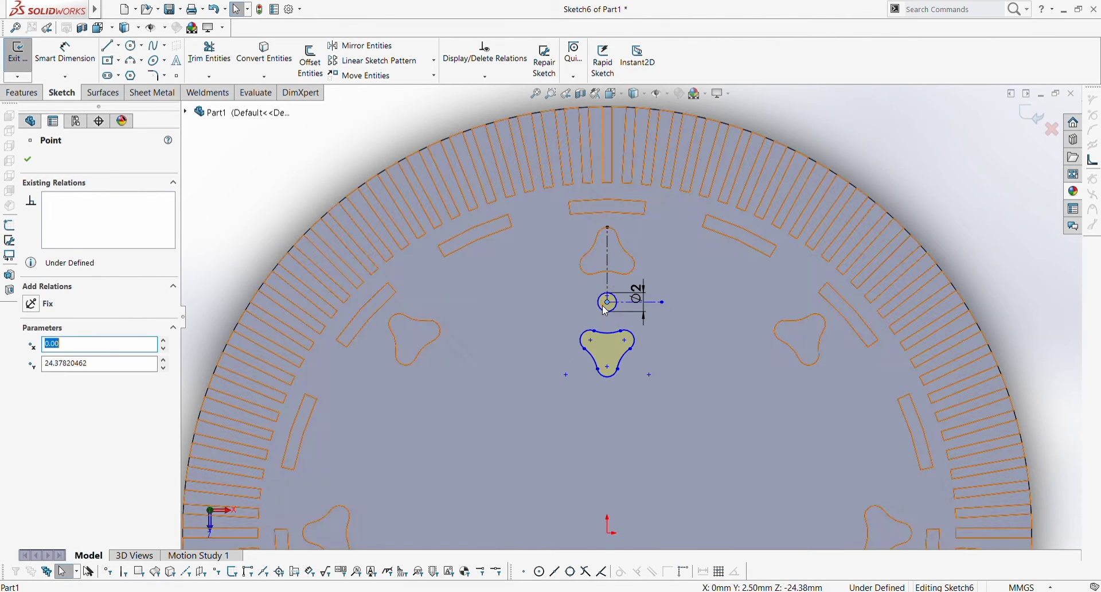
pyautogui.click(27, 159)
pyautogui.click(1027, 120)
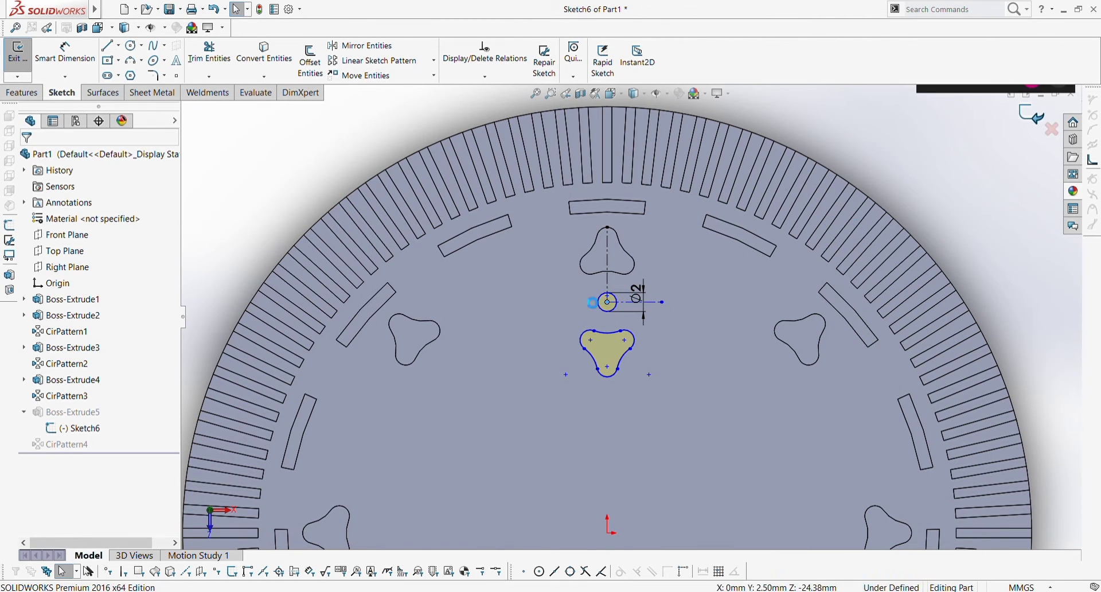
pyautogui.scroll(5, 310, 212)
pyautogui.scroll(1, 621, 444)
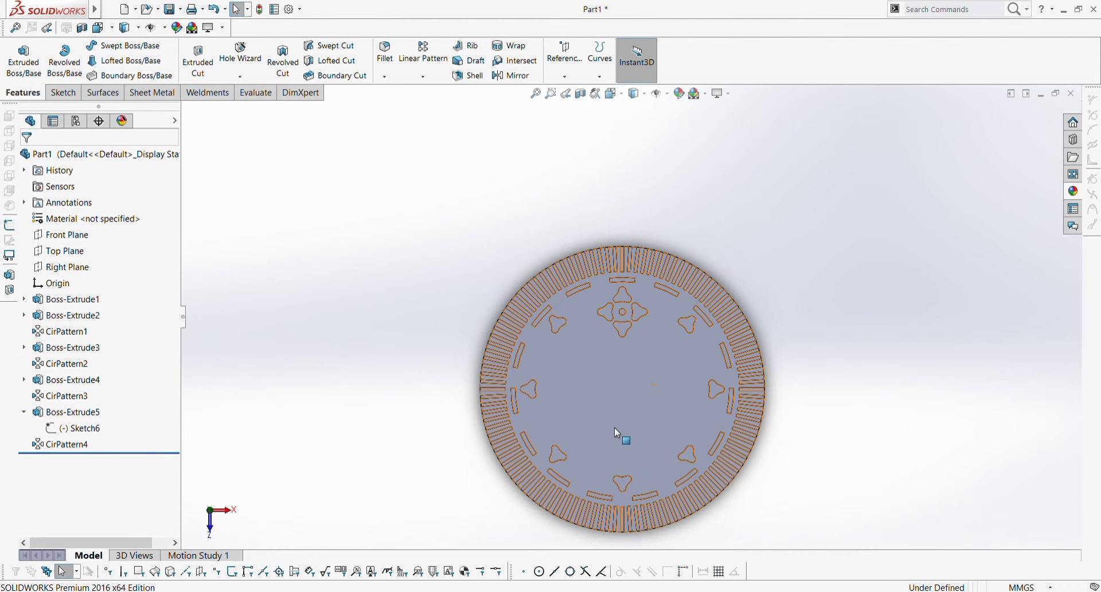
pyautogui.scroll(-1, 614, 430)
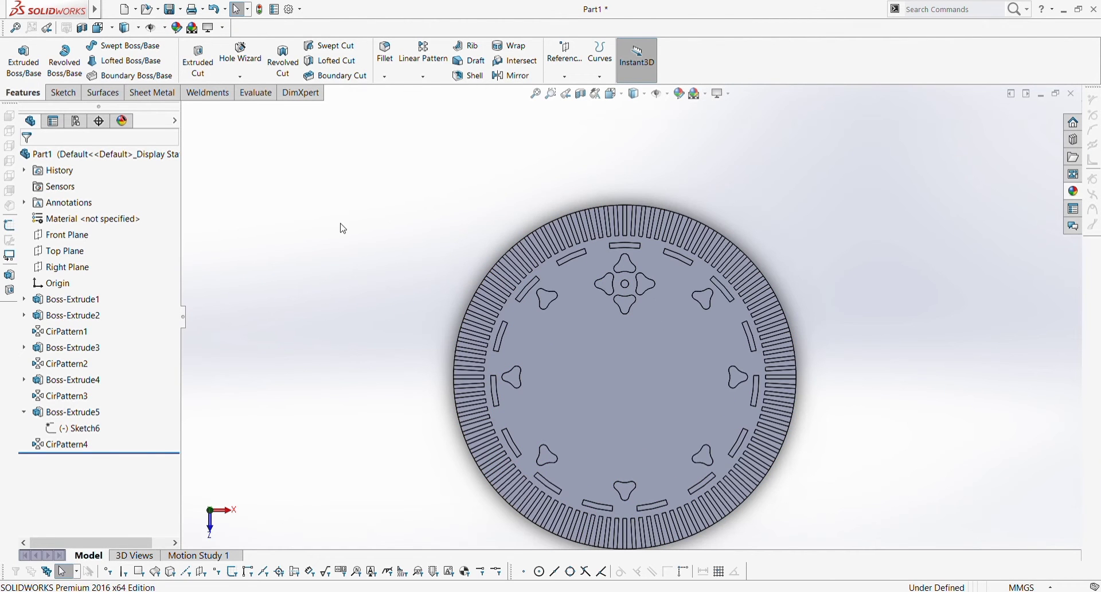
pyautogui.click(423, 76)
pyautogui.click(427, 108)
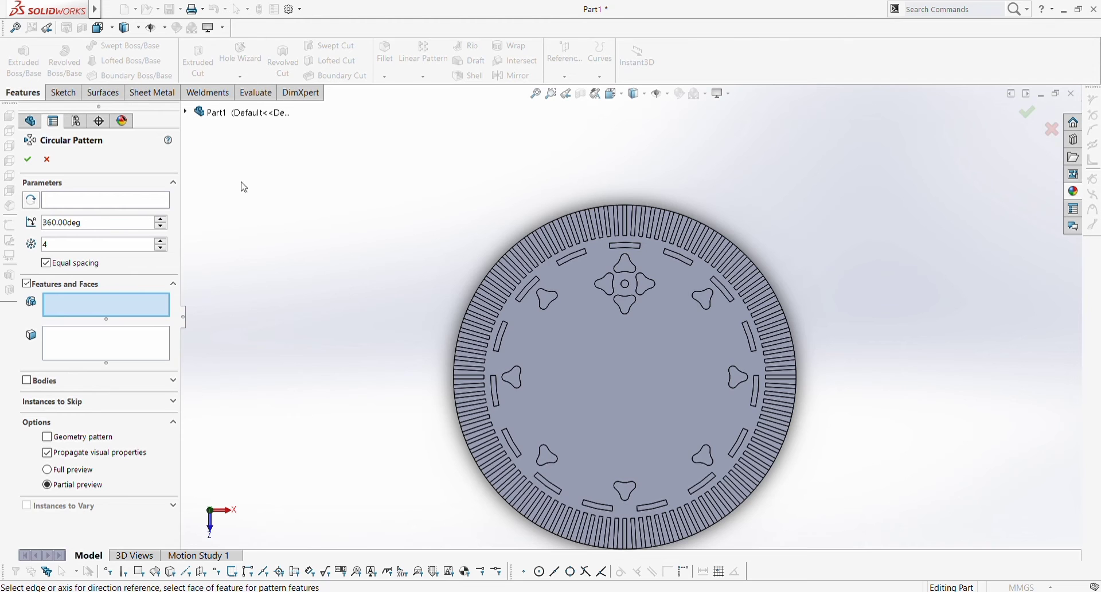
pyautogui.click(646, 286)
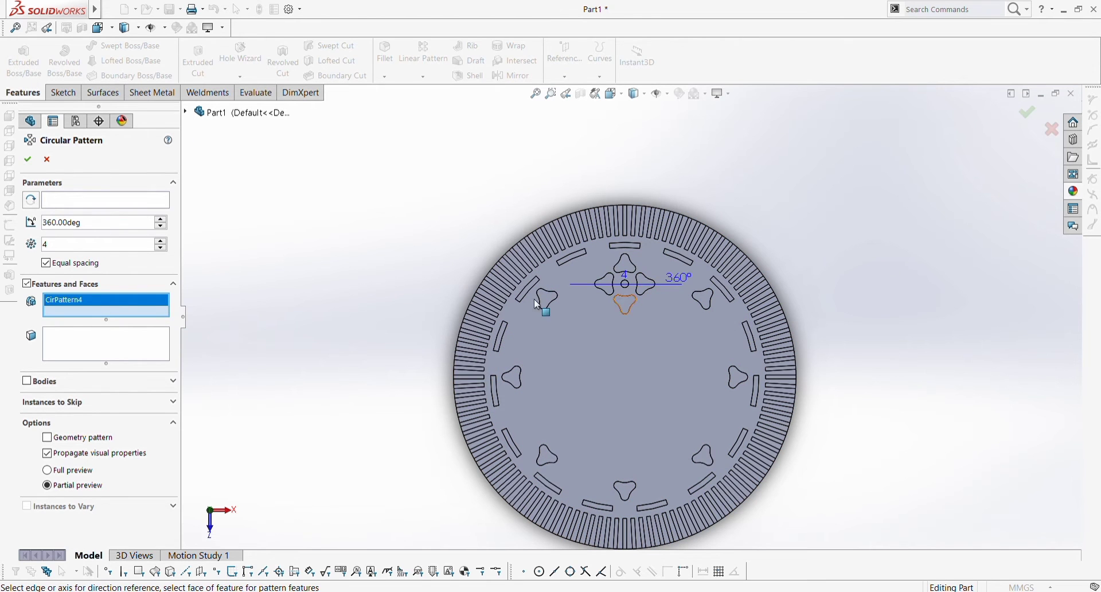
pyautogui.click(625, 307)
pyautogui.click(604, 286)
pyautogui.press('Escape')
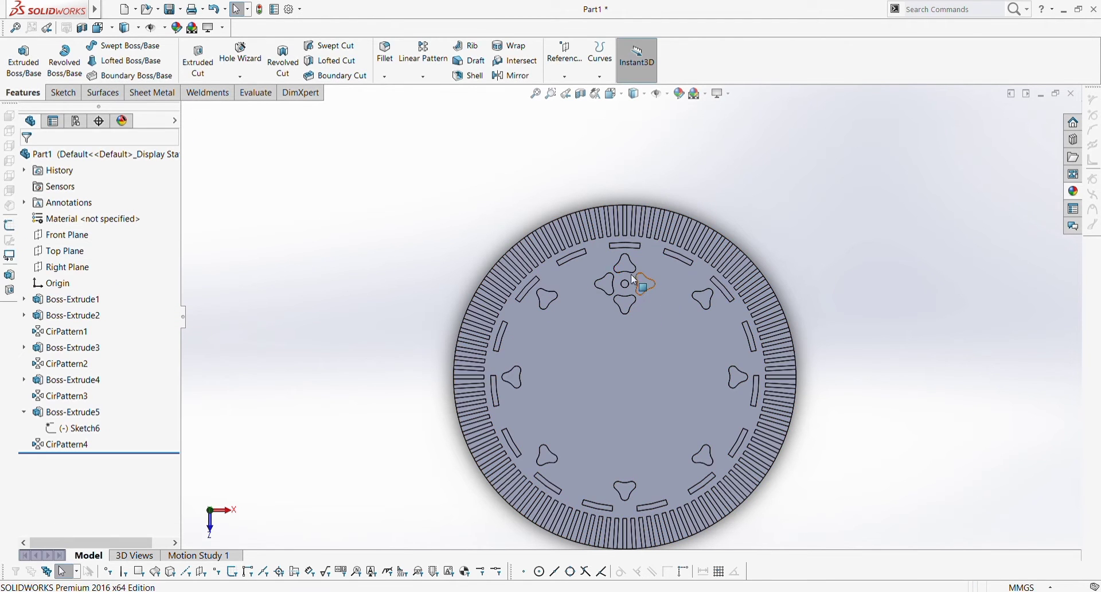
# Try to pattern the whole disc body circularly about its outer rim face with 4 equally spaced instances over 360°.
pyautogui.click(422, 77)
pyautogui.click(436, 107)
pyautogui.click(94, 202)
pyautogui.moveTo(275, 275); pyautogui.dragTo(421, 307, button='middle')
pyautogui.click(505, 347)
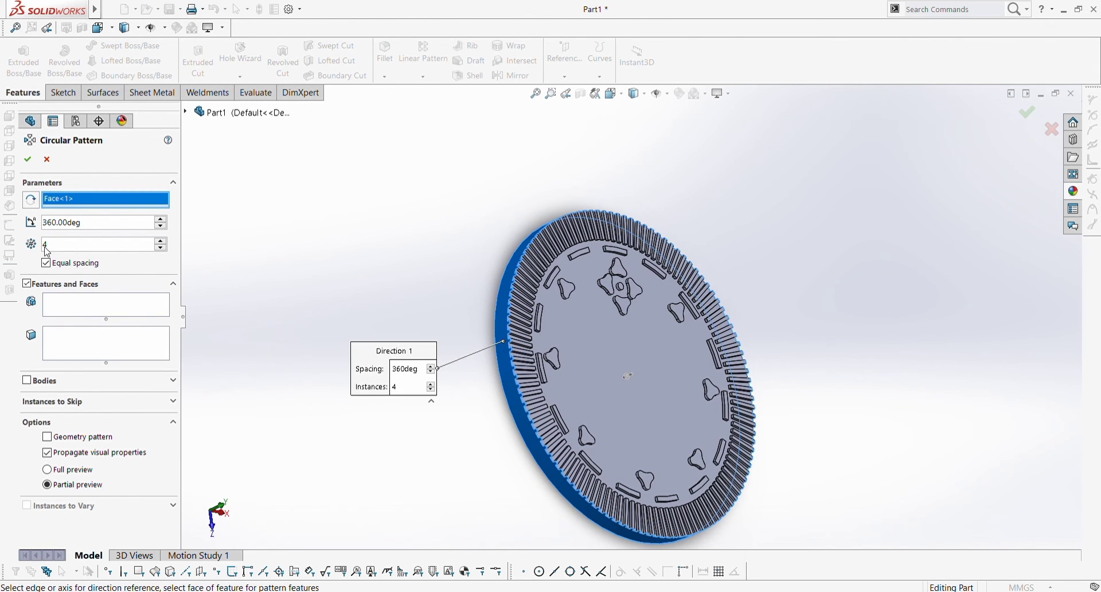
pyautogui.click(89, 348)
pyautogui.hotkey('ctrl', '1')
pyautogui.click(27, 380)
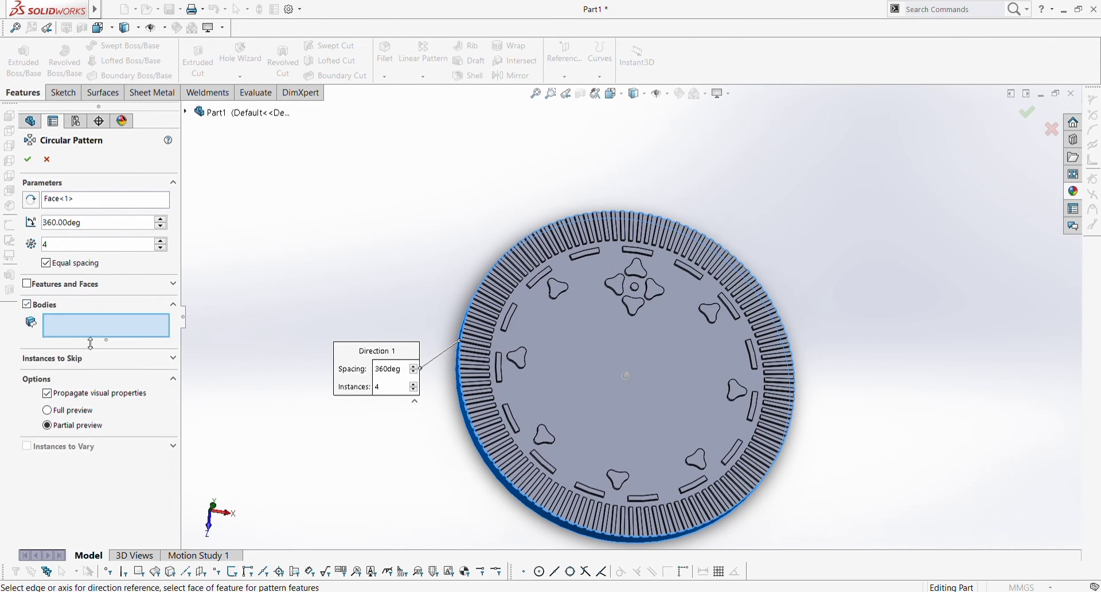
pyautogui.click(619, 290)
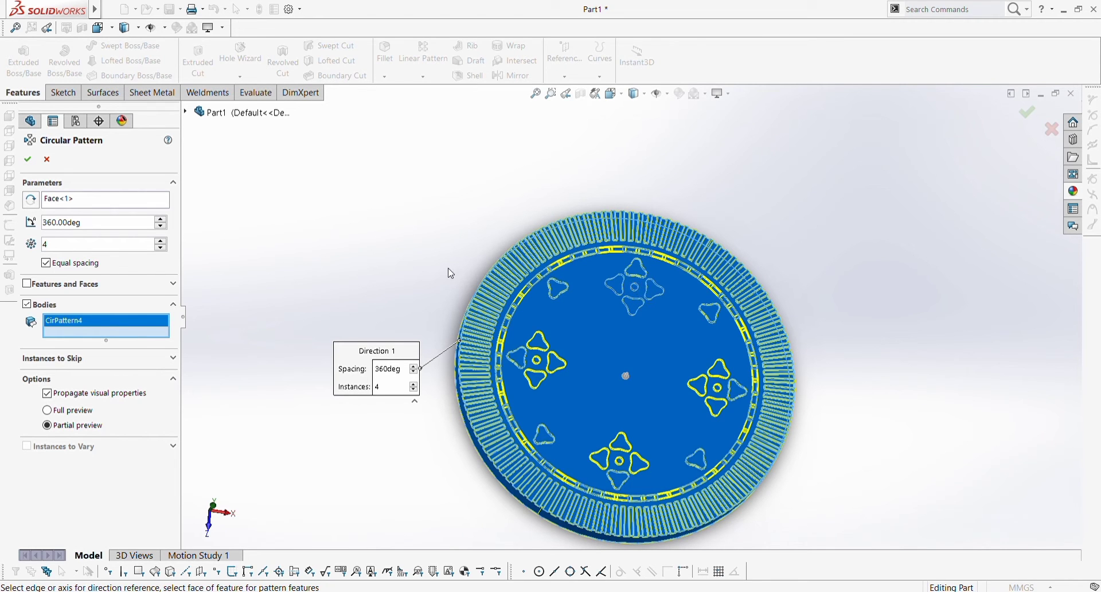
pyautogui.press('Return')
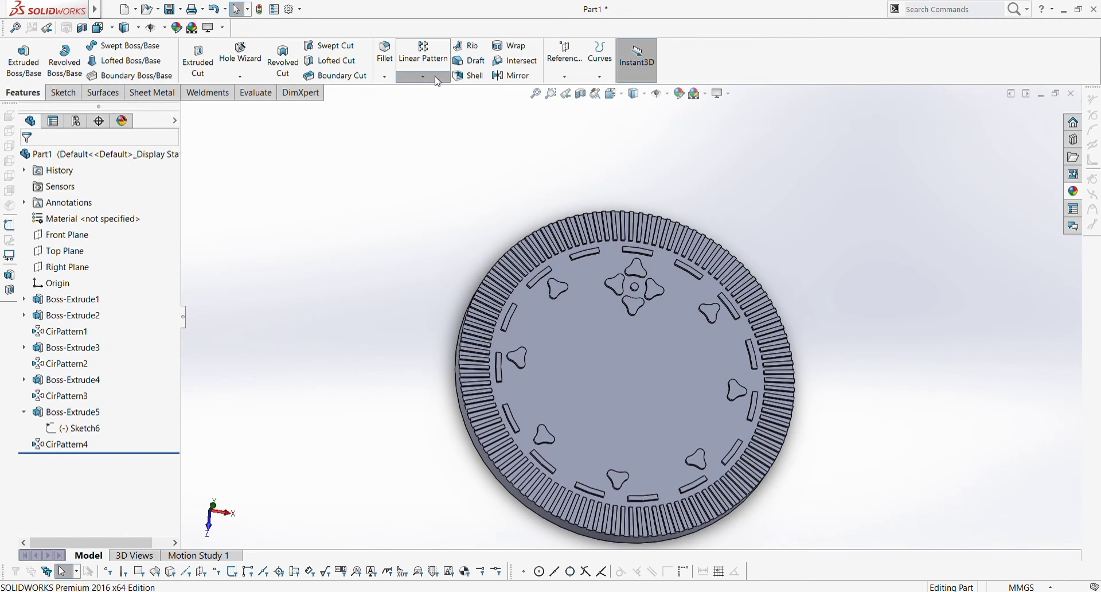
# Try to pattern the small circle and its surrounding inverted lobed bosses about the disc's rim face with 5 equally spaced instances over 360°.
pyautogui.press('Return')
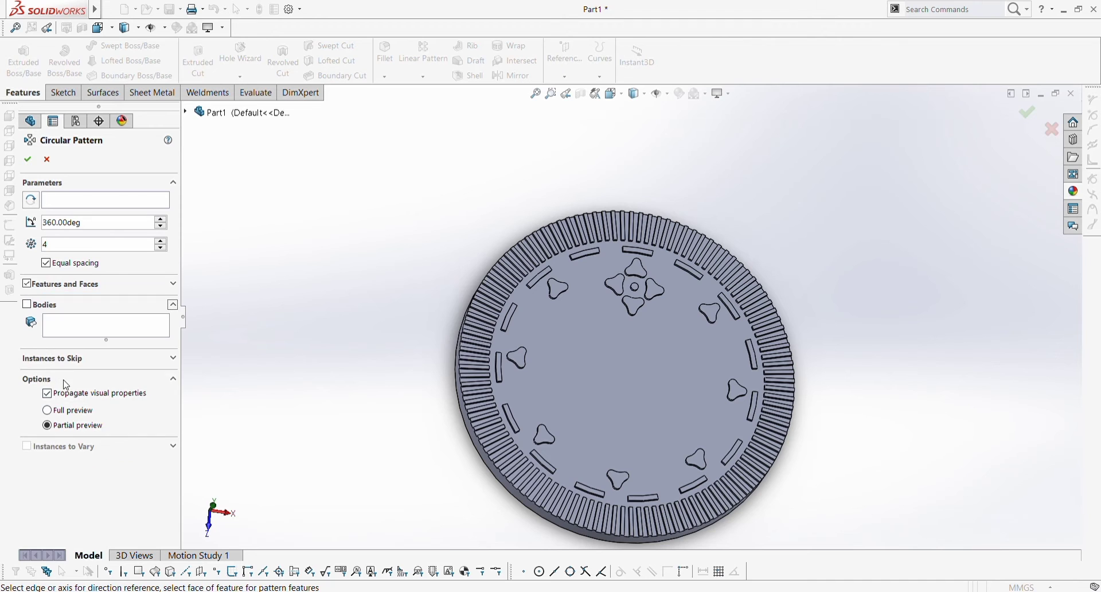
pyautogui.scroll(-5, 649, 281)
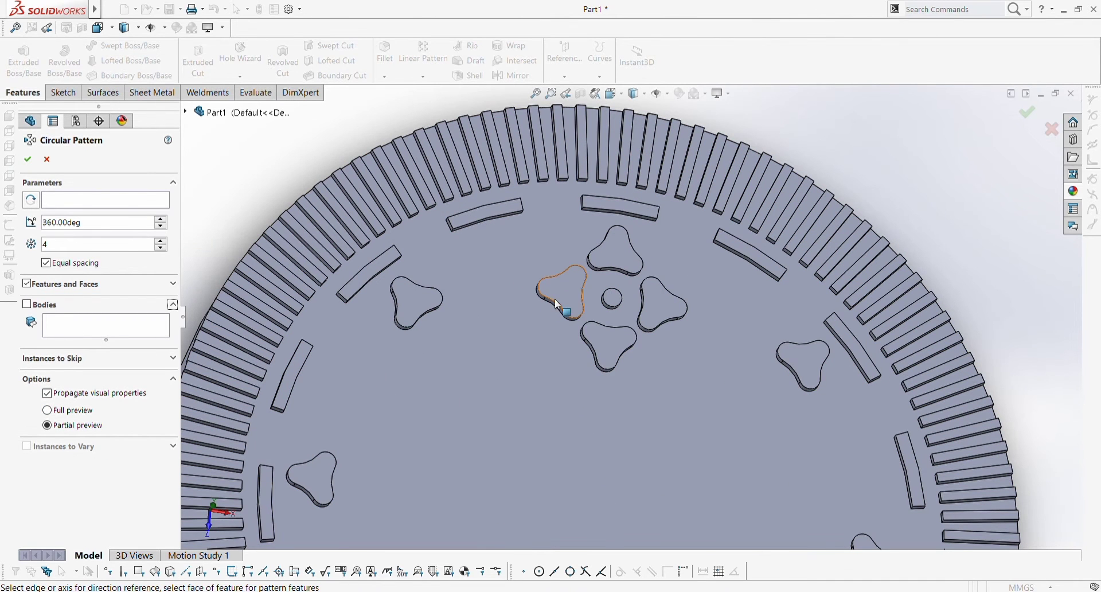
pyautogui.click(556, 301)
pyautogui.click(608, 347)
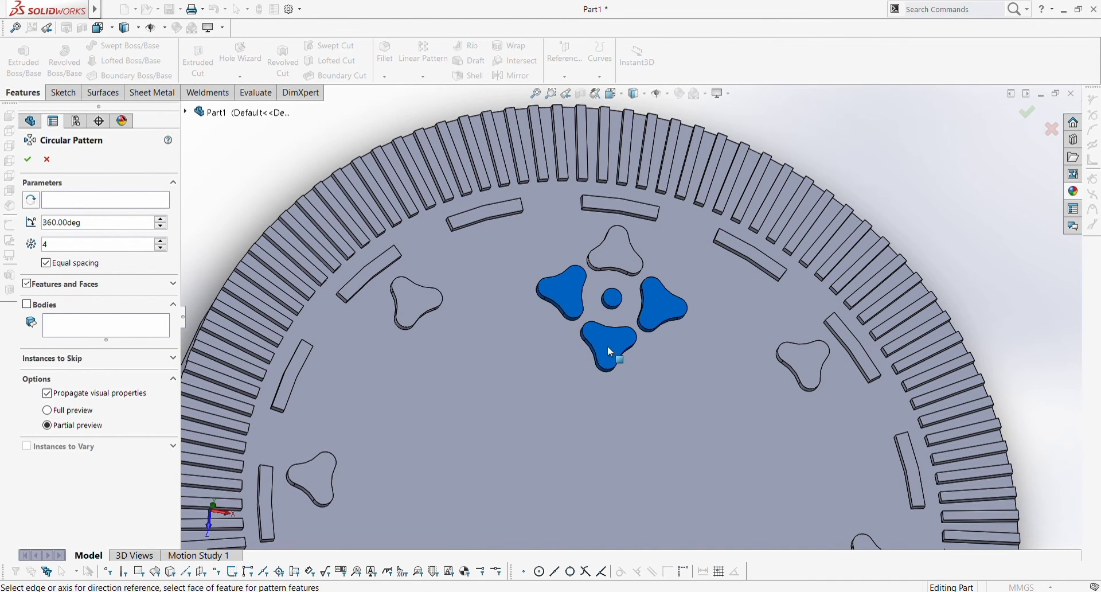
pyautogui.click(78, 204)
pyautogui.moveTo(233, 207); pyautogui.dragTo(280, 211, button='middle')
pyautogui.click(259, 238)
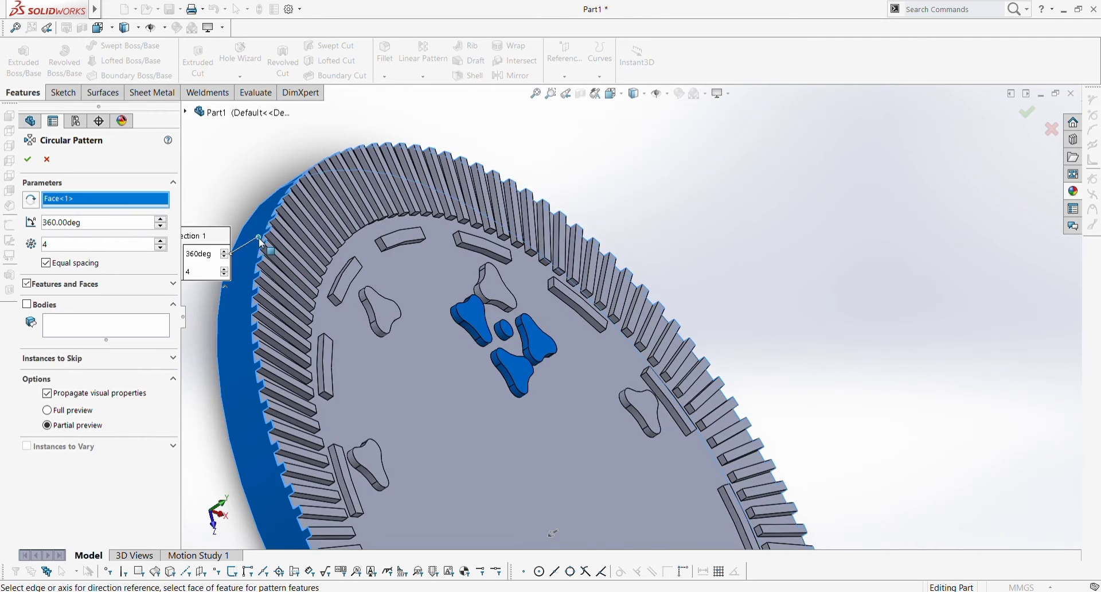
pyautogui.scroll(4, 348, 359)
pyautogui.moveTo(336, 341); pyautogui.dragTo(247, 356, button='middle')
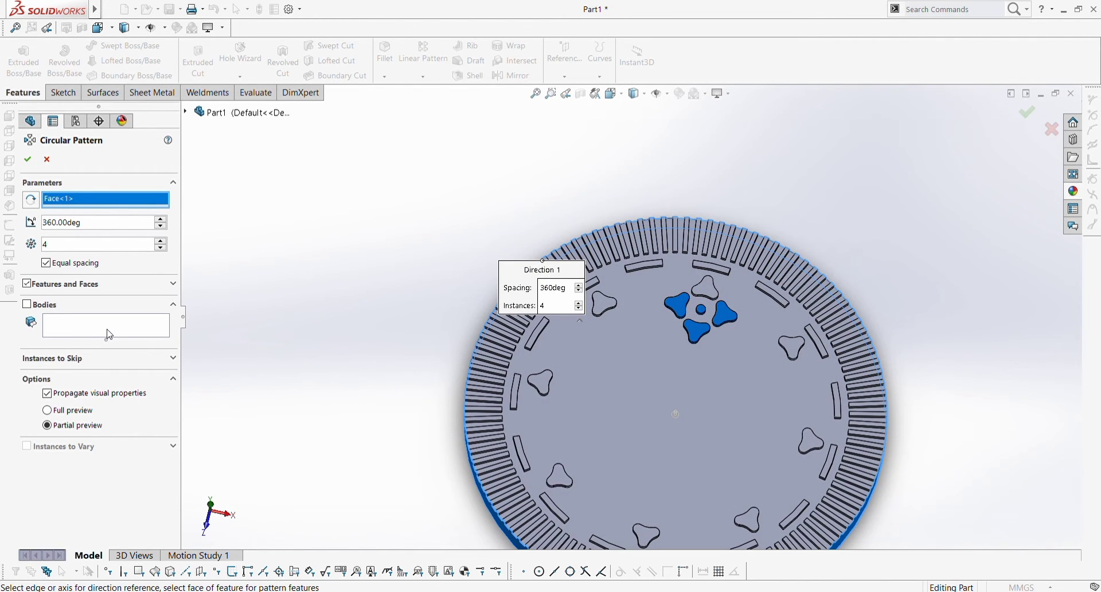
pyautogui.click(163, 241)
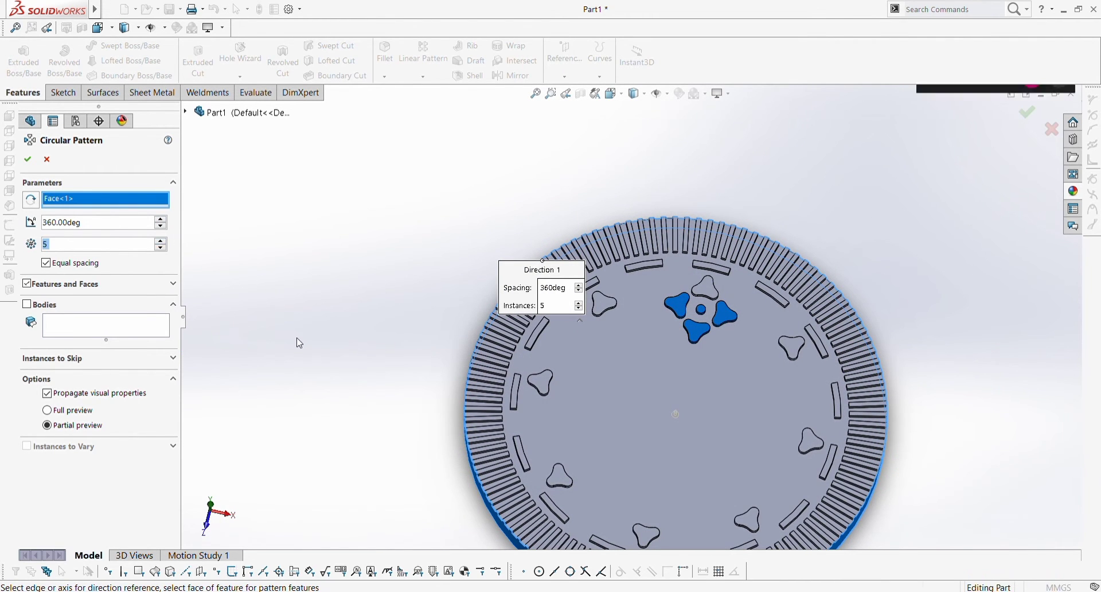
pyautogui.moveTo(298, 340); pyautogui.dragTo(308, 361, button='middle')
# Clear the pattern's feature selection, reselect the small circle and lobed bosses, and try the disc's rim edge as the pattern axis.
pyautogui.click(27, 284)
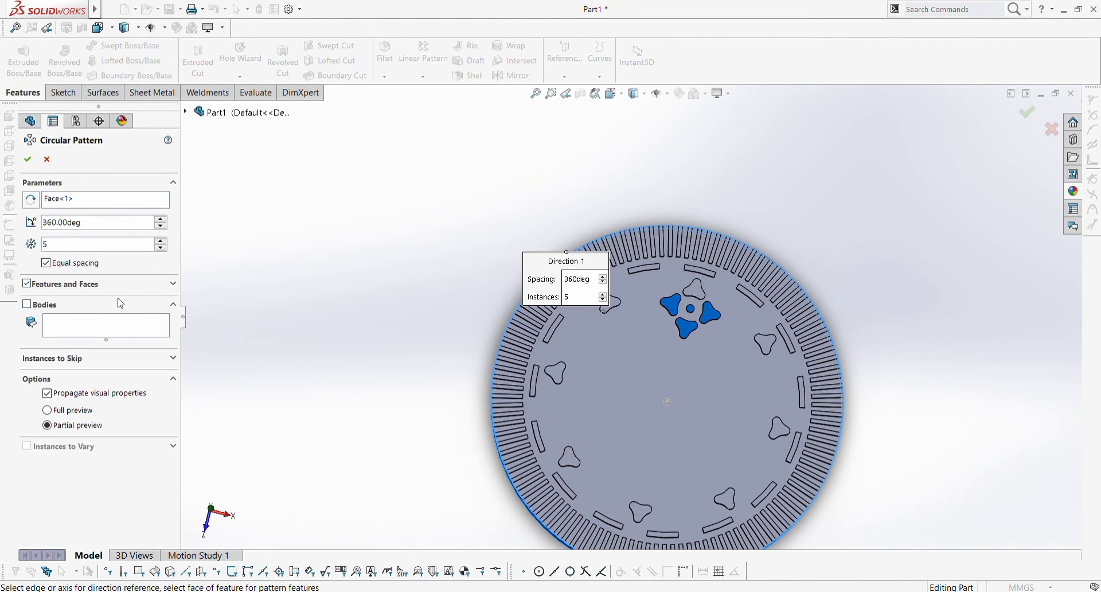
pyautogui.click(78, 315)
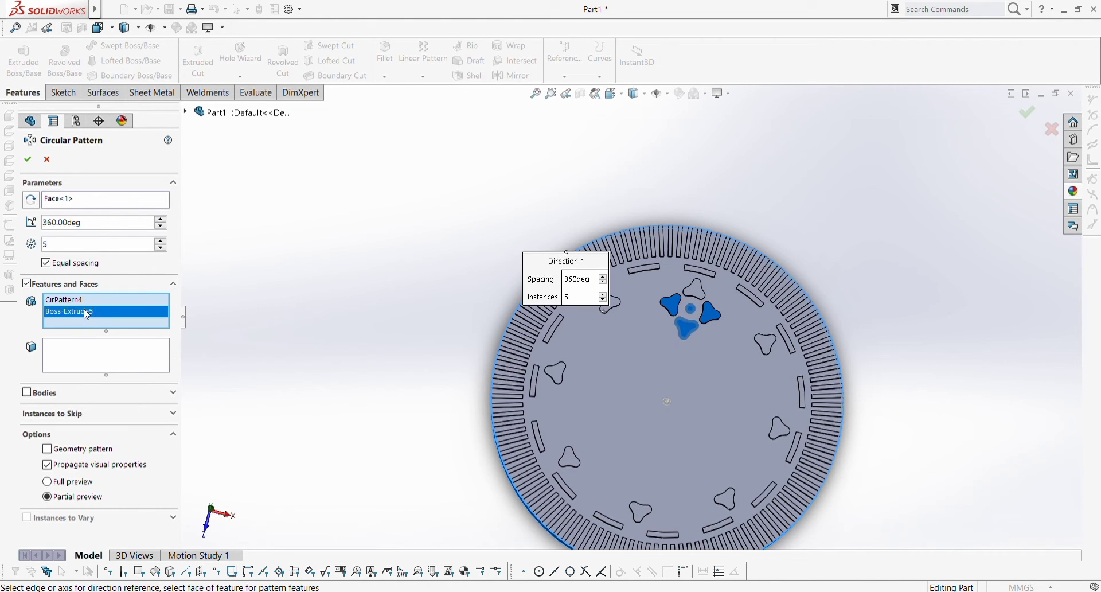
pyautogui.rightClick(86, 314)
pyautogui.click(110, 324)
pyautogui.click(90, 345)
pyautogui.click(73, 382)
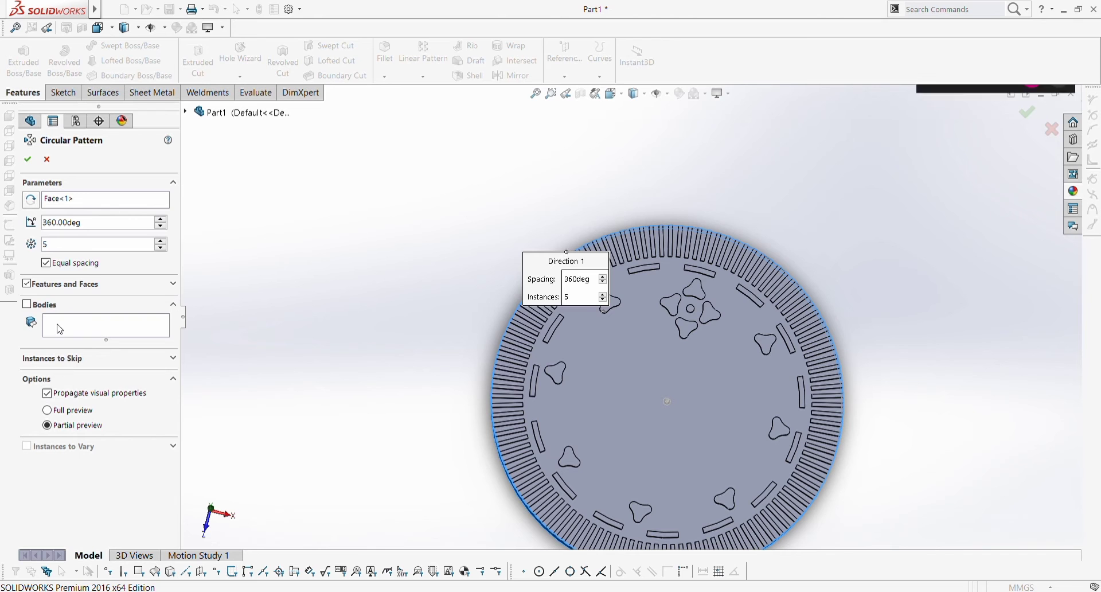
pyautogui.click(685, 311)
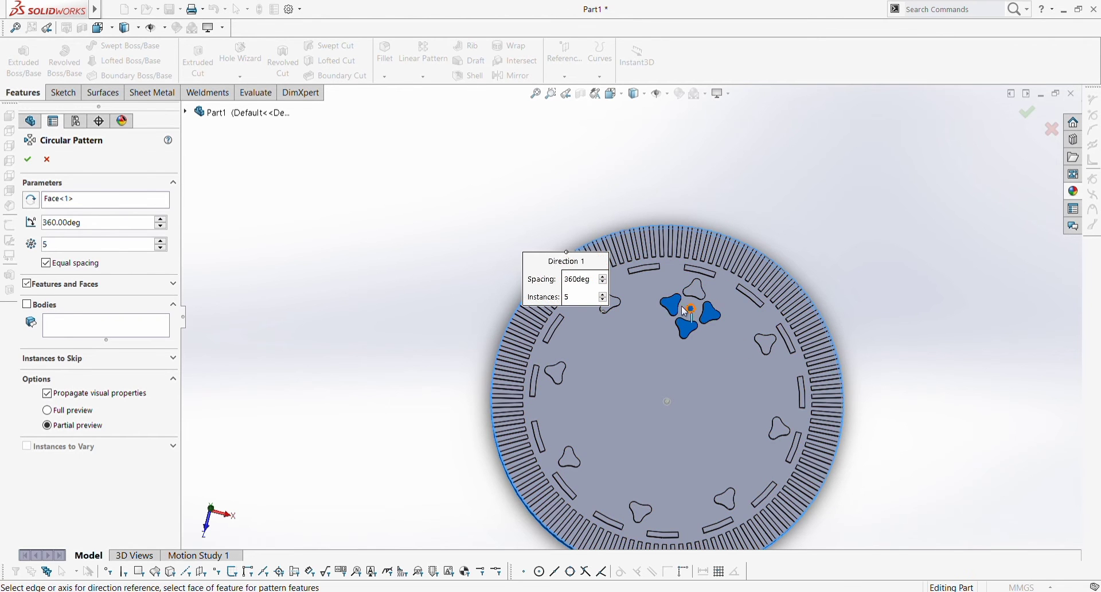
pyautogui.click(56, 202)
pyautogui.moveTo(450, 346); pyautogui.dragTo(489, 361, button='middle')
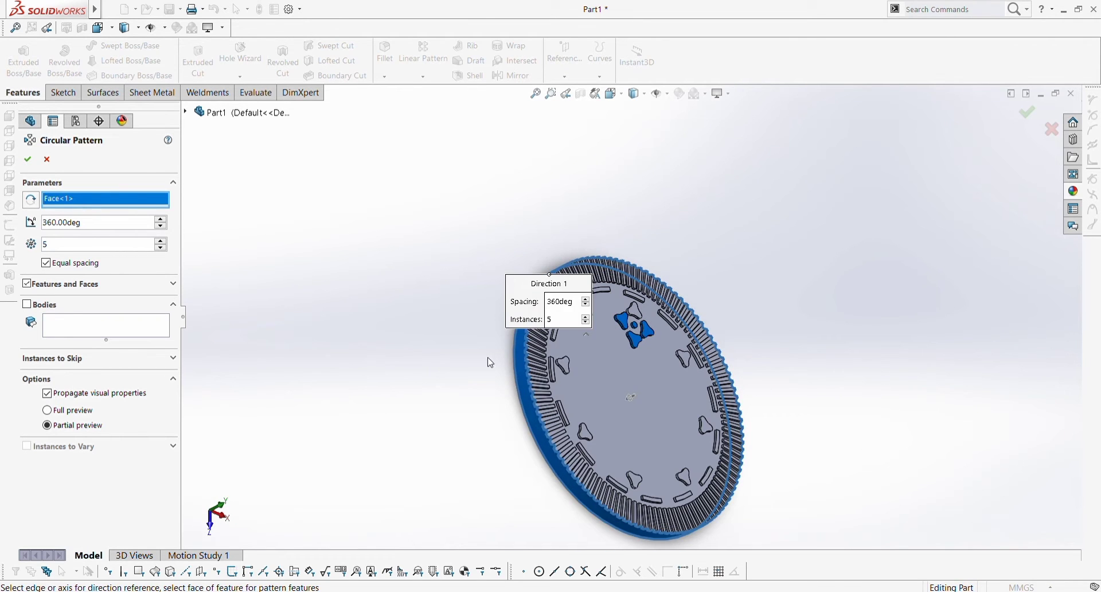
pyautogui.click(517, 372)
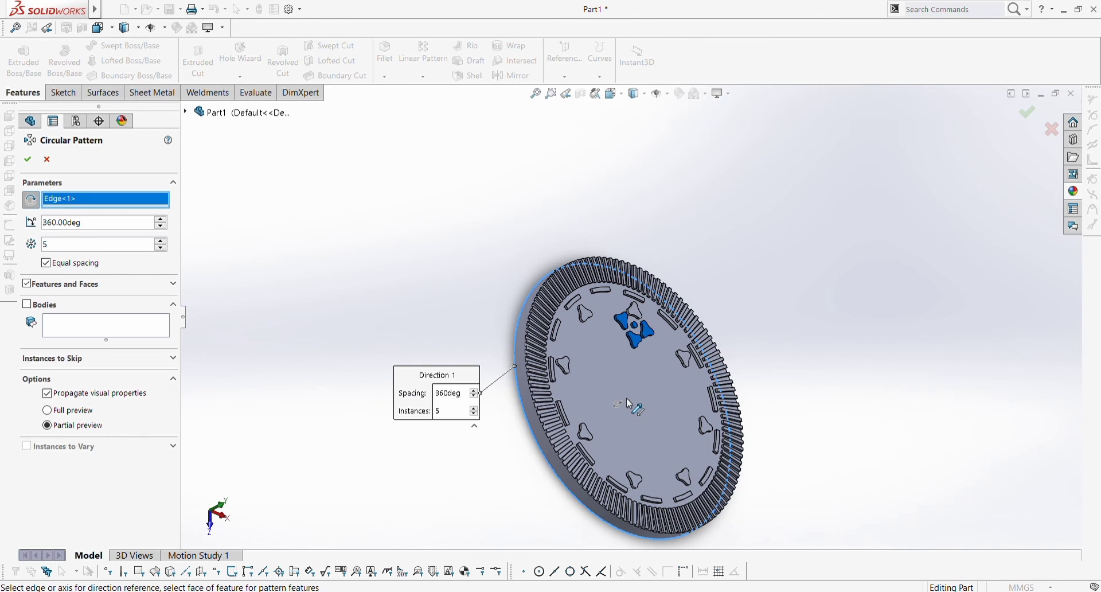
pyautogui.click(45, 158)
# Start a circular pattern of the small-circle boss and its surrounding lobe pattern, using the disc's outer rim face as the axis.
pyautogui.moveTo(429, 244); pyautogui.dragTo(436, 371, button='middle')
pyautogui.scroll(-2, 626, 372)
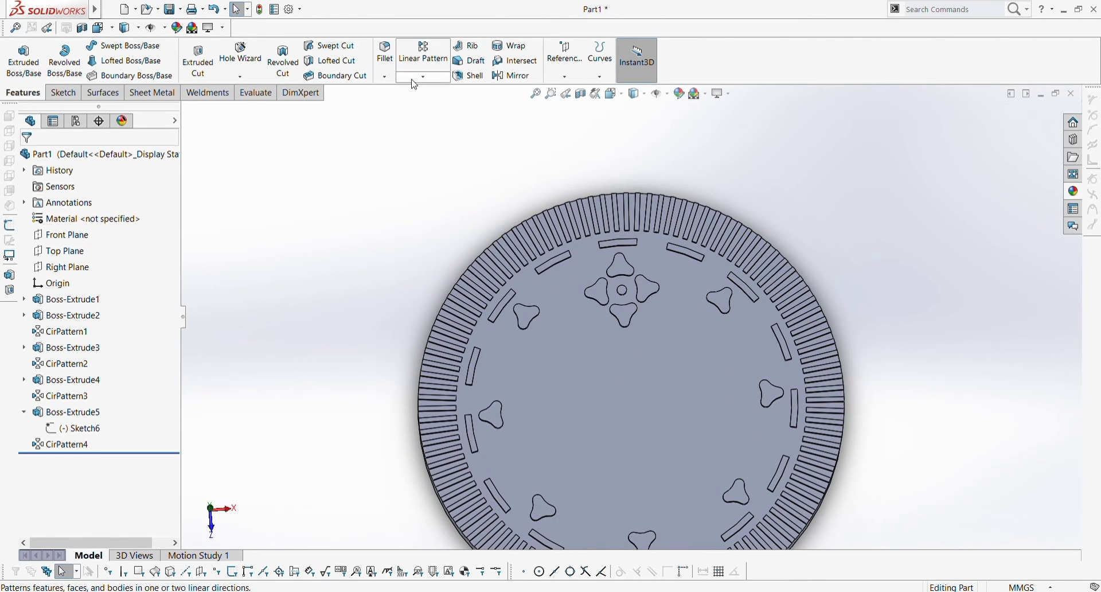
pyautogui.click(428, 117)
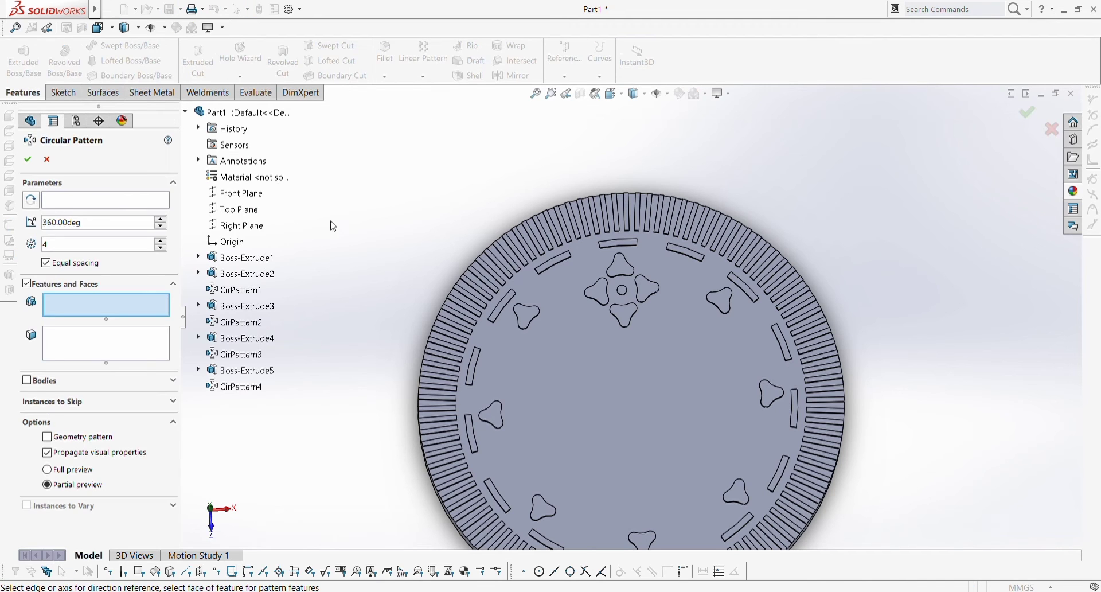
pyautogui.click(241, 386)
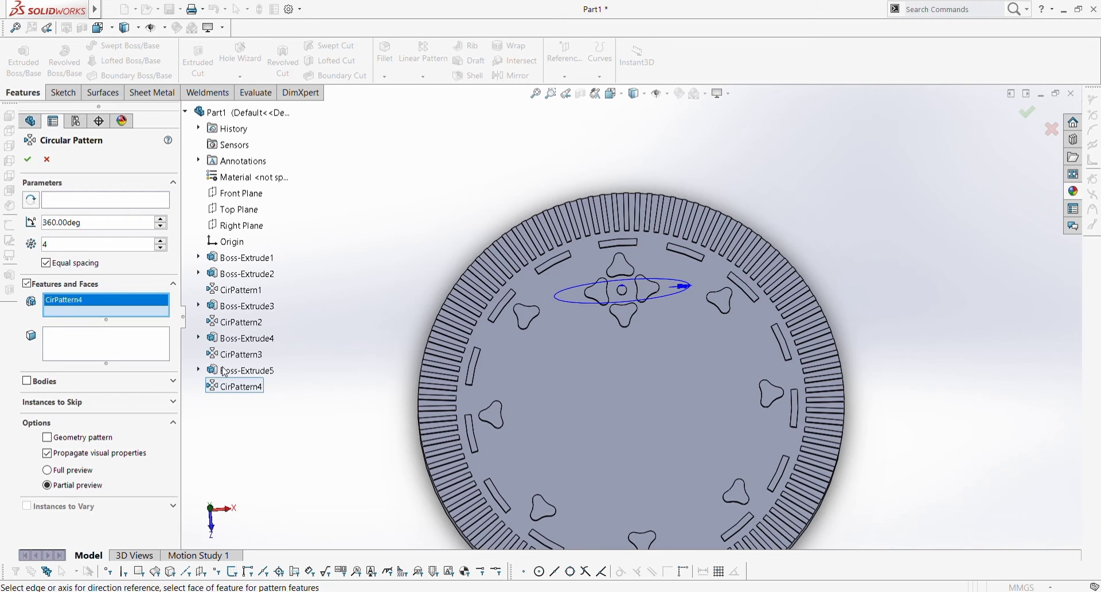
pyautogui.click(224, 371)
pyautogui.click(105, 200)
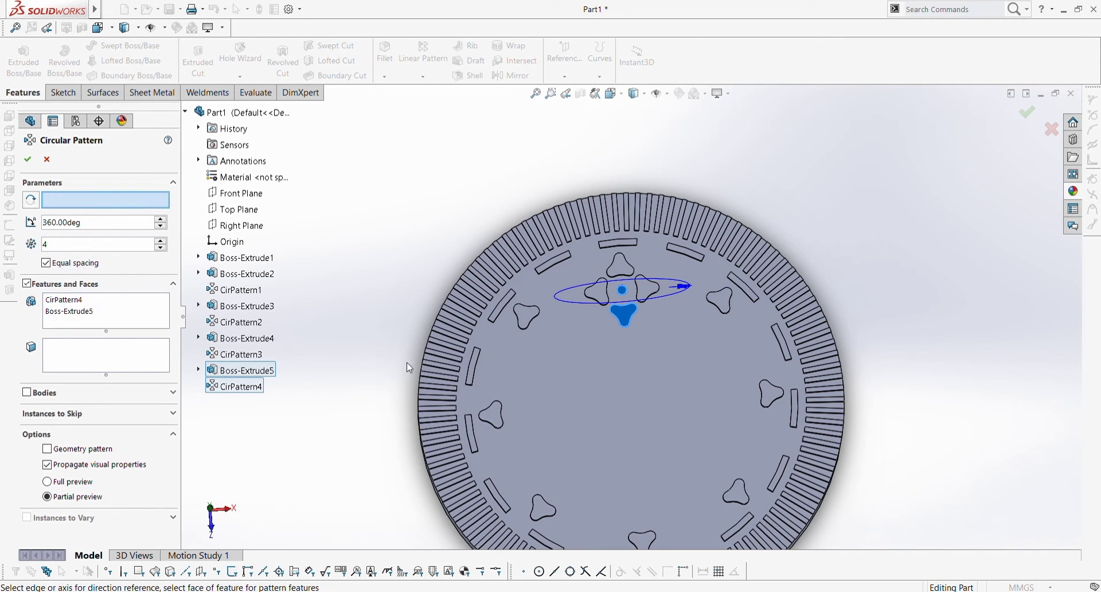
pyautogui.moveTo(407, 363); pyautogui.dragTo(388, 393, button='middle')
pyautogui.click(418, 397)
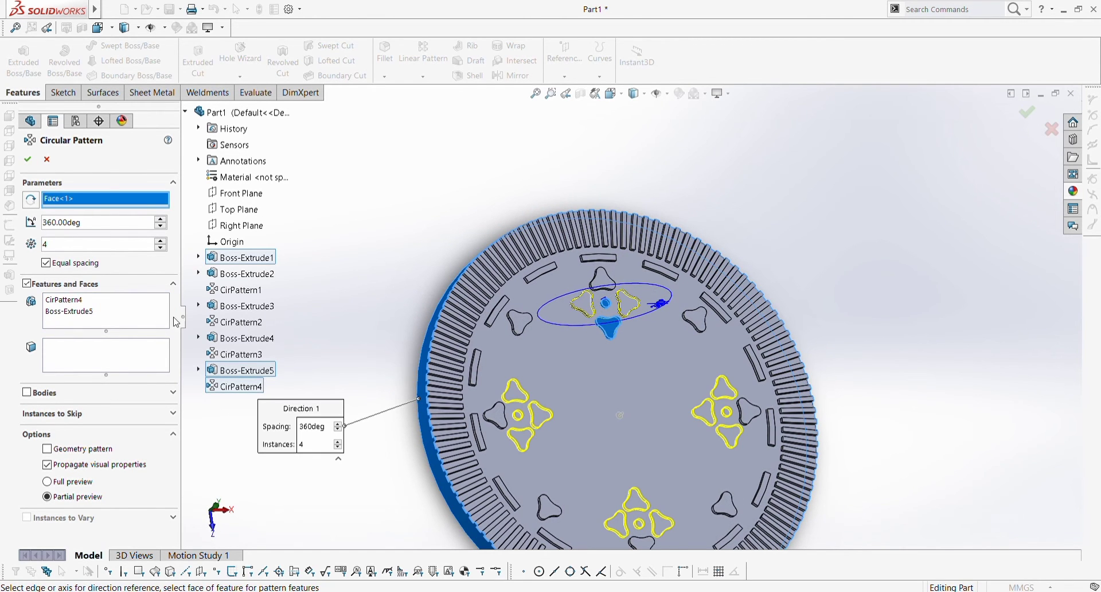
# Set the pattern to 8 equally spaced instances over 360° and accept it.
pyautogui.click(163, 241)
pyautogui.click(163, 241)
pyautogui.click(162, 241)
pyautogui.click(163, 242)
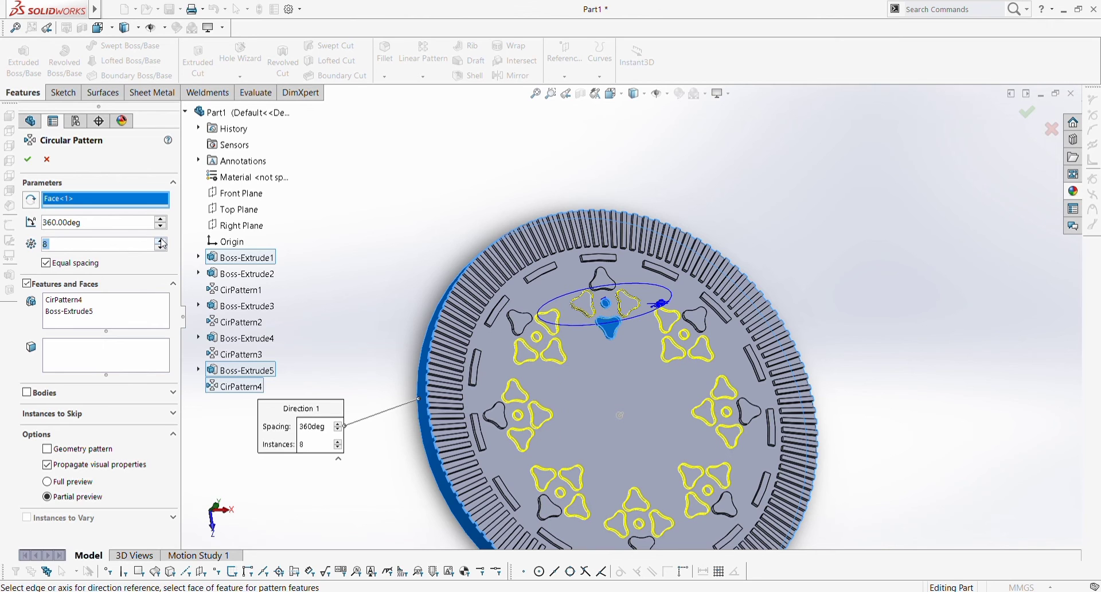
pyautogui.click(28, 160)
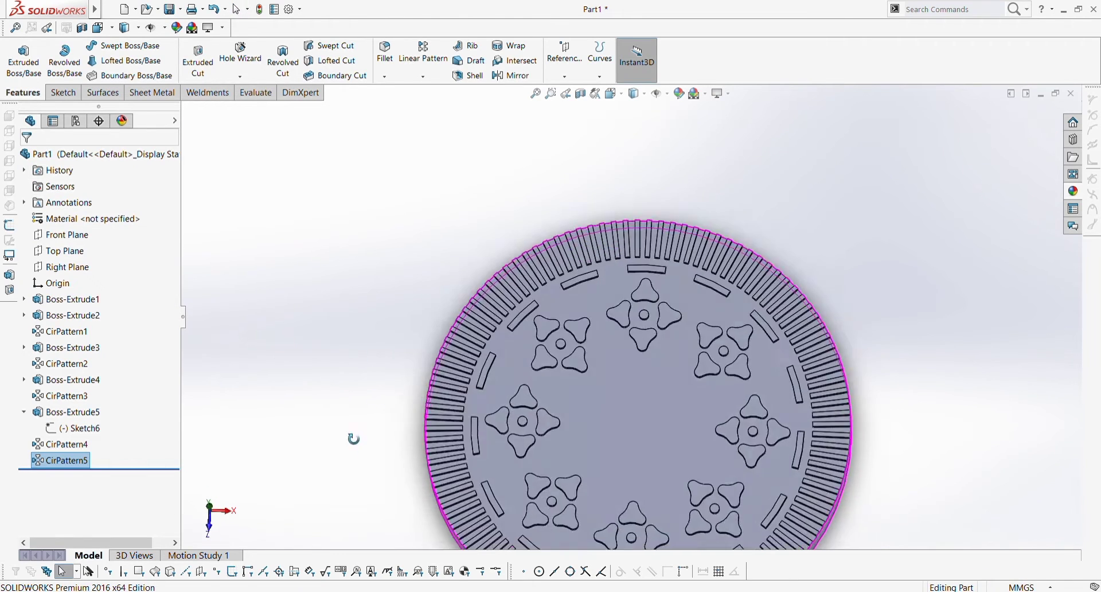
pyautogui.scroll(-3, 631, 349)
pyautogui.scroll(2, 631, 348)
pyautogui.click(390, 375)
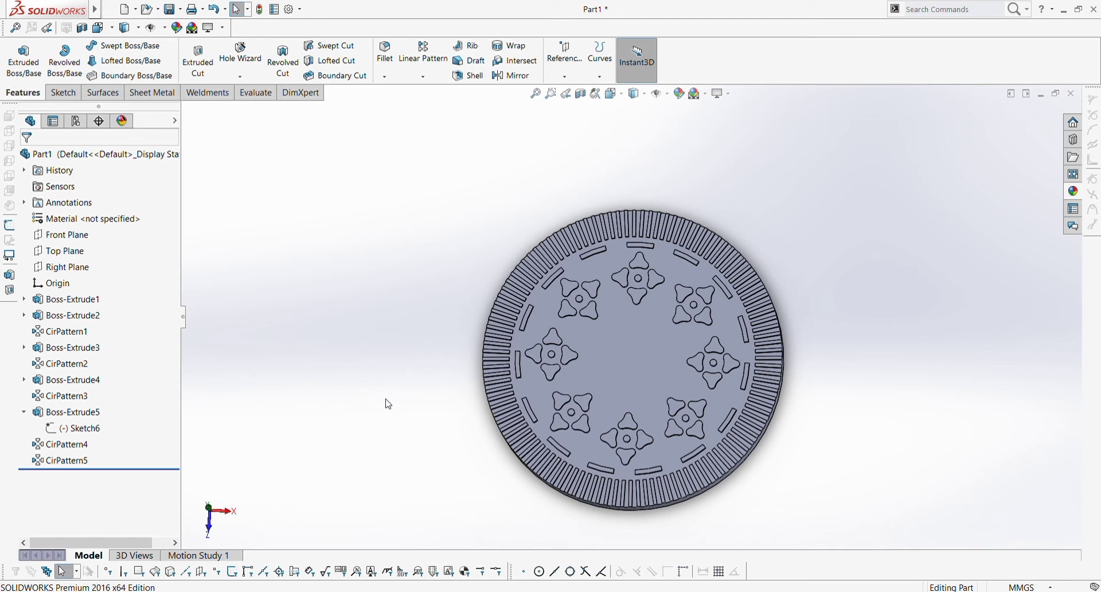
# Start a sketch on the disc's flat decorated face and view it straight on.
pyautogui.click(620, 354)
pyautogui.click(663, 319)
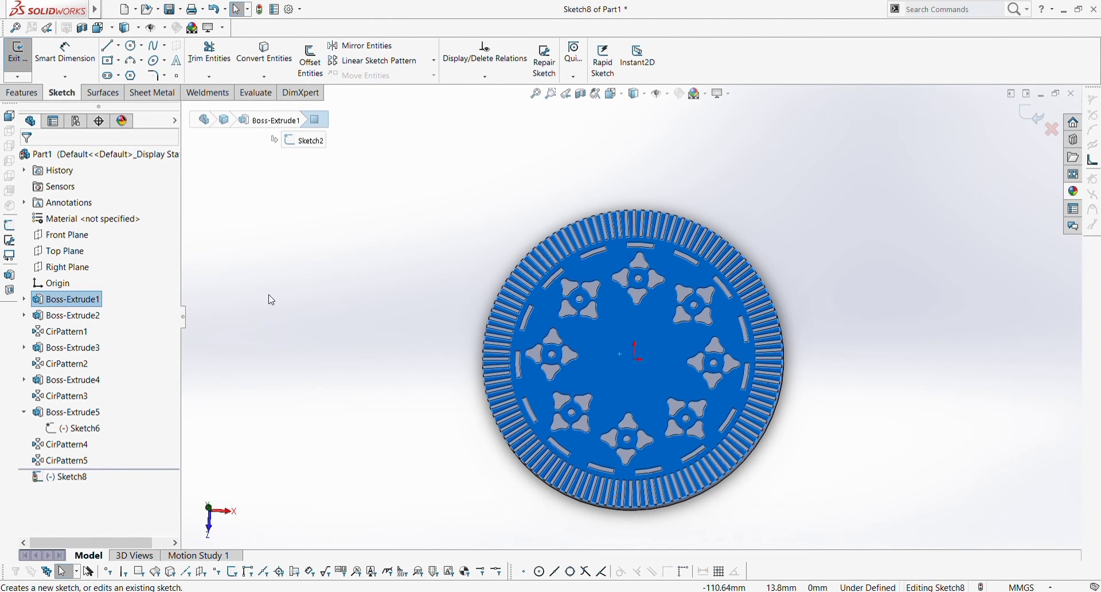
pyautogui.click(64, 477)
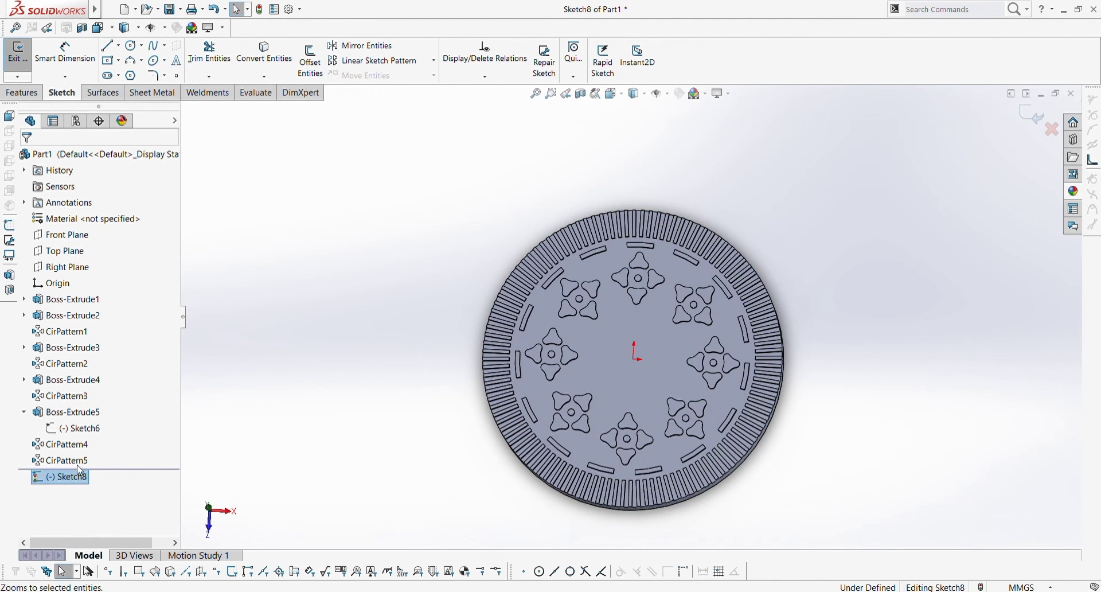
pyautogui.click(91, 457)
pyautogui.click(234, 365)
# Sketch a horizontal ellipse centred on the origin with a major radius of about 15.2 mm.
pyautogui.click(154, 61)
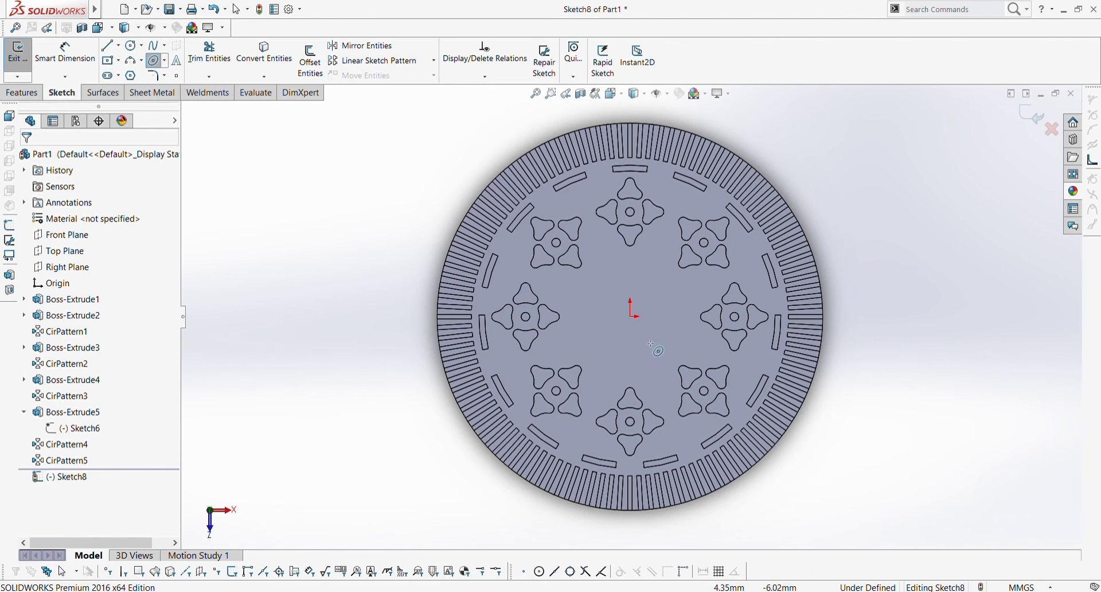
pyautogui.click(630, 316)
pyautogui.click(696, 316)
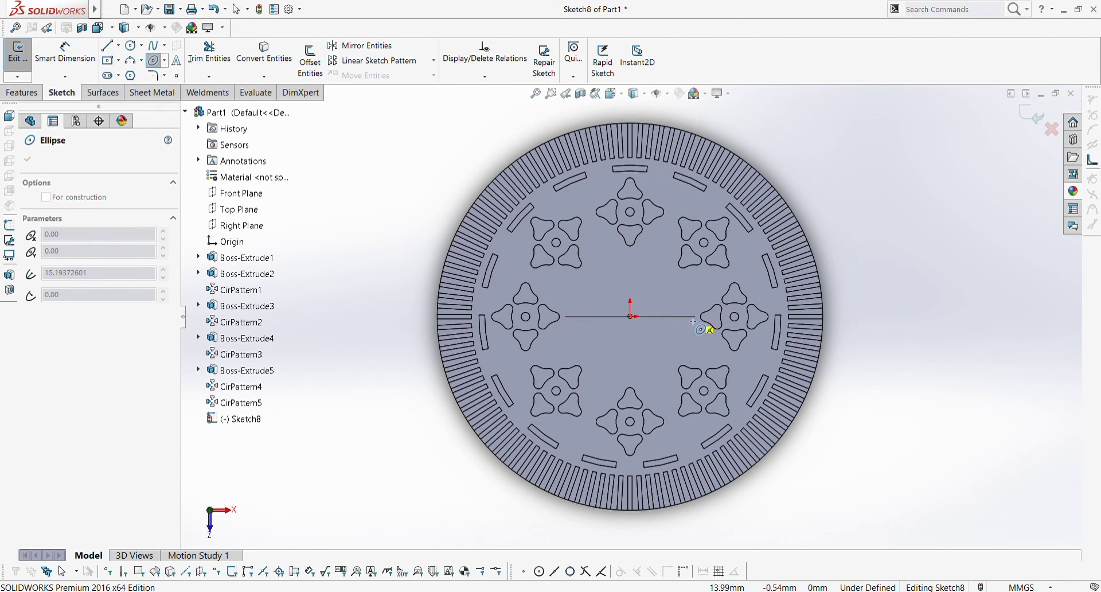
pyautogui.click(630, 280)
pyautogui.press('Escape')
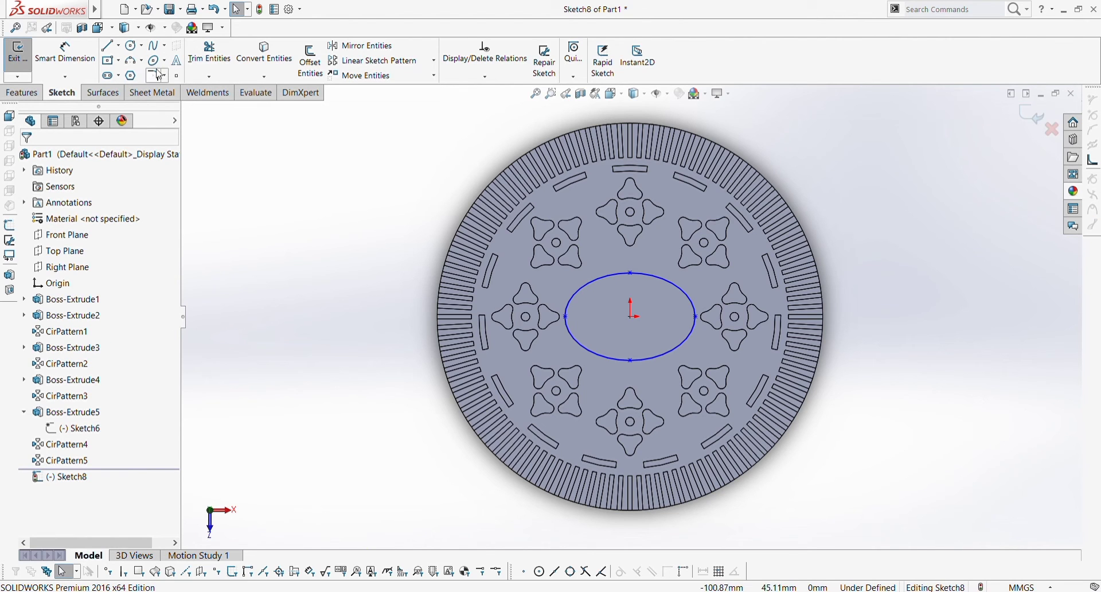
# Sketch a second, smaller ellipse inside the first, centred on the origin, with radii of about 14.12 mm and 8.70 mm.
pyautogui.click(154, 61)
pyautogui.click(631, 316)
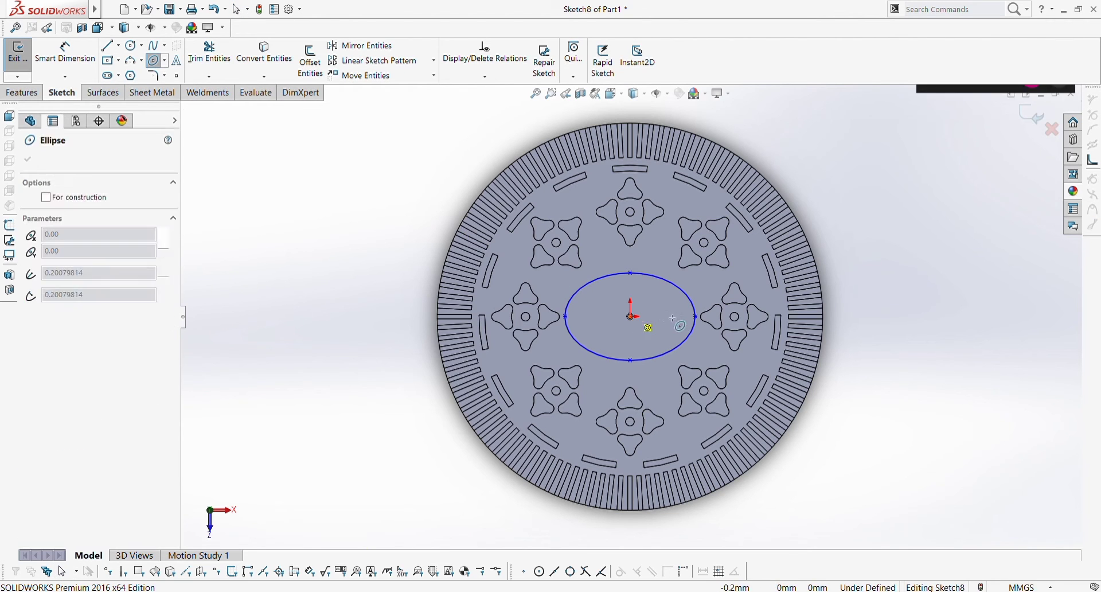
pyautogui.click(668, 313)
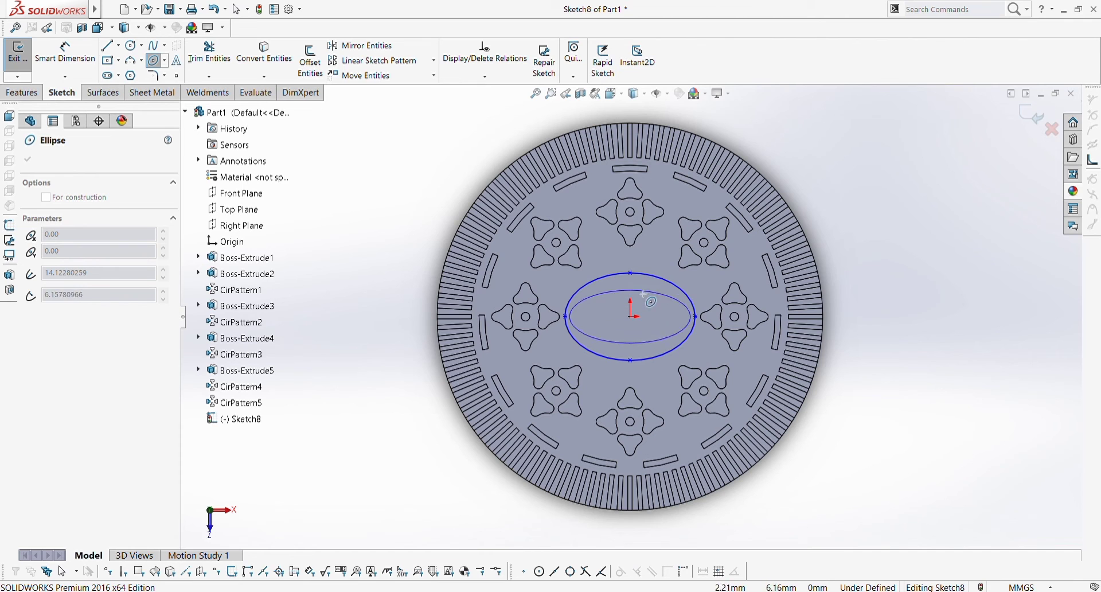
pyautogui.click(638, 282)
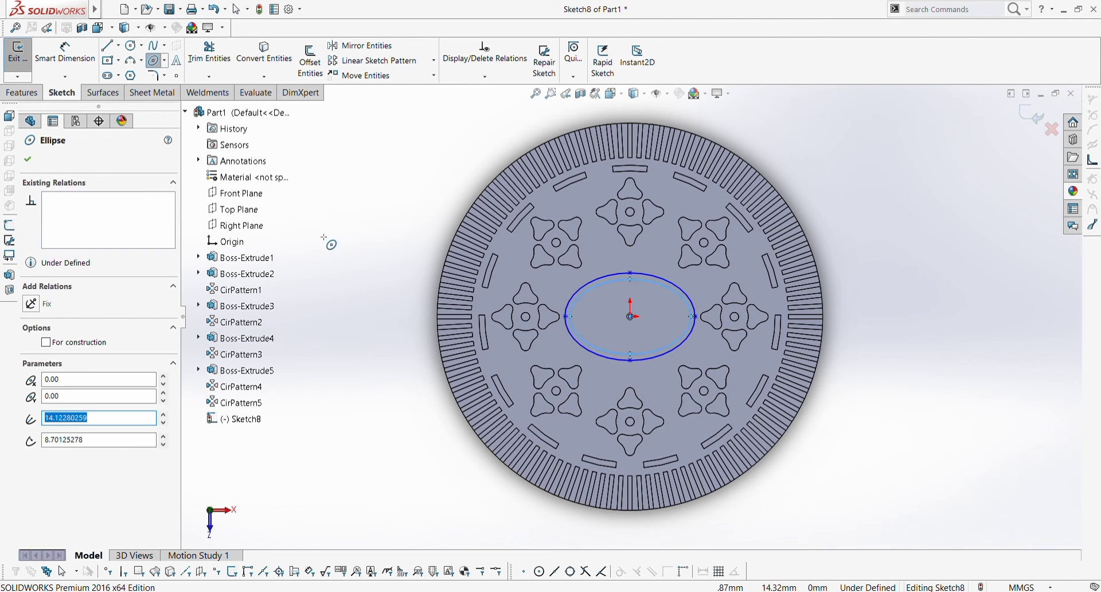
pyautogui.click(27, 159)
# Extrude the ring between the two ellipses 0.80 mm as a blind boss merged with the disc.
pyautogui.click(23, 95)
pyautogui.click(23, 65)
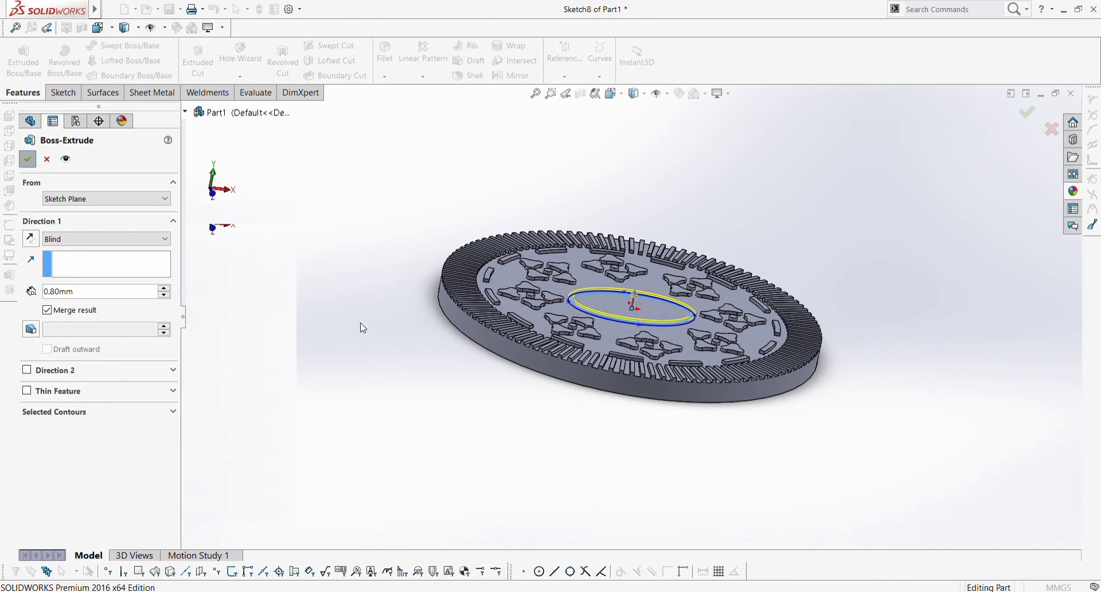
pyautogui.moveTo(598, 172); pyautogui.dragTo(611, 307, button='middle')
pyautogui.moveTo(341, 326)
pyautogui.mouseDown(button='middle')
pyautogui.moveTo(361, 262)
pyautogui.moveTo(346, 329)
pyautogui.mouseUp(button='middle')
pyautogui.scroll(-2, 628, 309)
pyautogui.scroll(1, 619, 314)
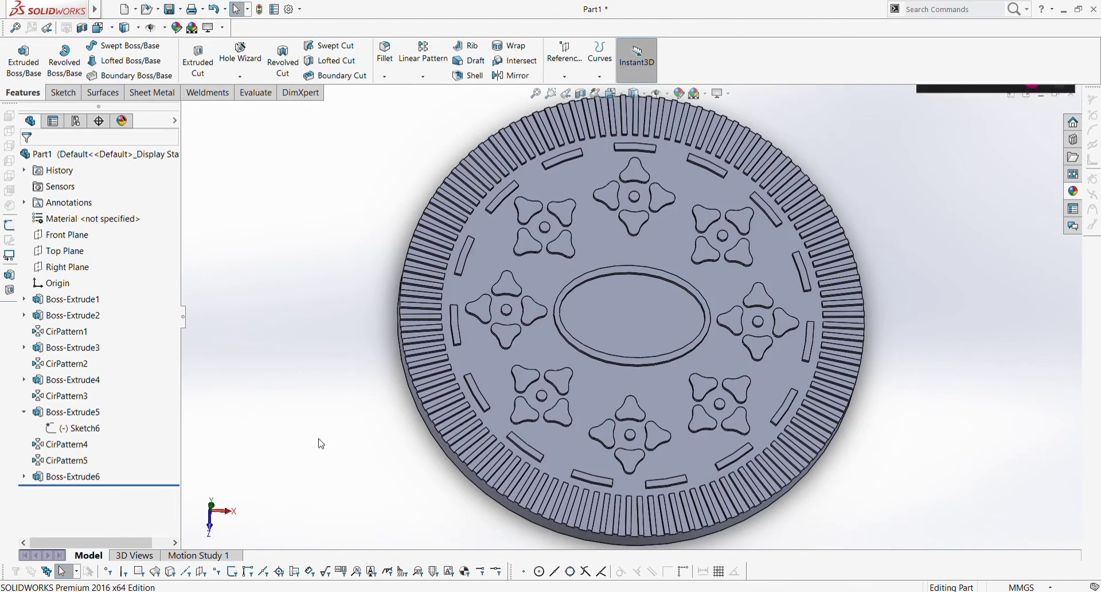
pyautogui.moveTo(319, 443); pyautogui.dragTo(329, 429, button='middle')
pyautogui.scroll(1, 613, 309)
pyautogui.click(612, 312)
pyautogui.click(656, 281)
pyautogui.click(330, 360)
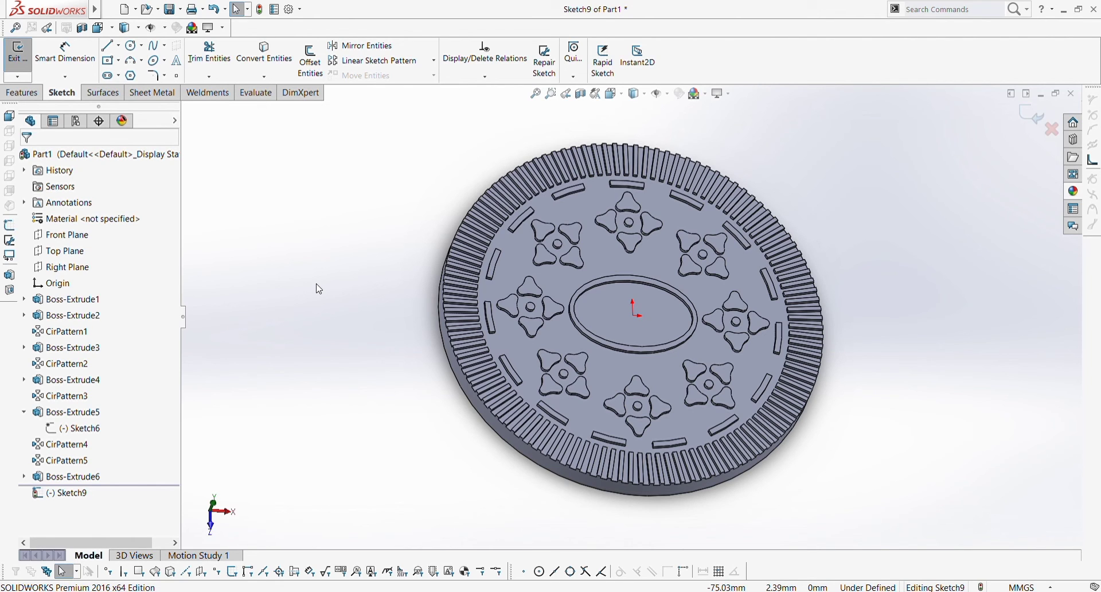
pyautogui.click(67, 494)
pyautogui.click(94, 476)
pyautogui.scroll(-1, 620, 314)
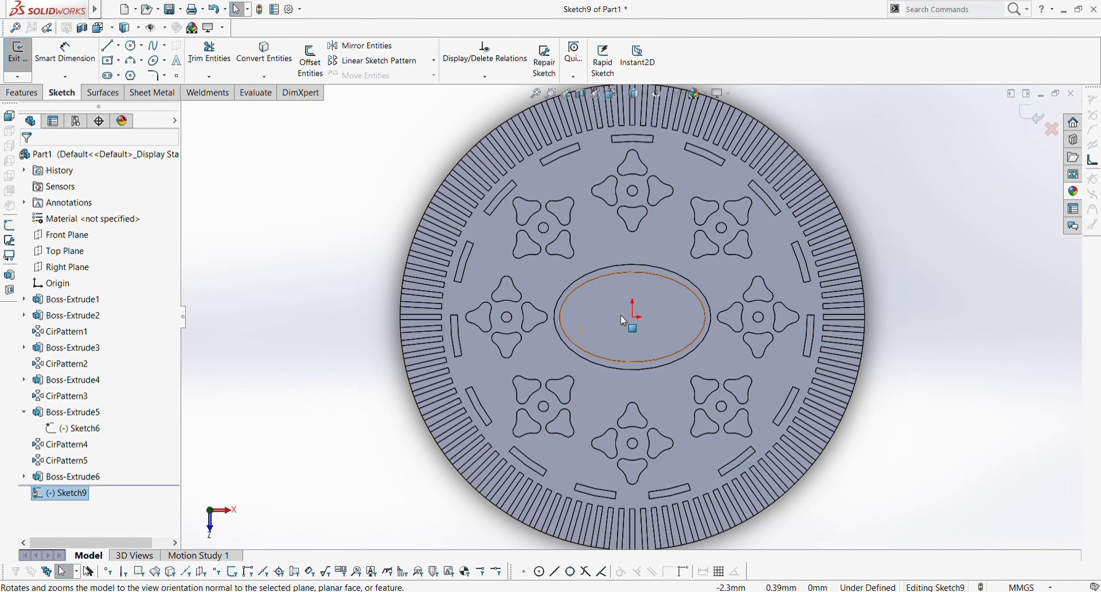
pyautogui.click(304, 347)
pyautogui.moveTo(304, 347); pyautogui.dragTo(344, 290, button='middle')
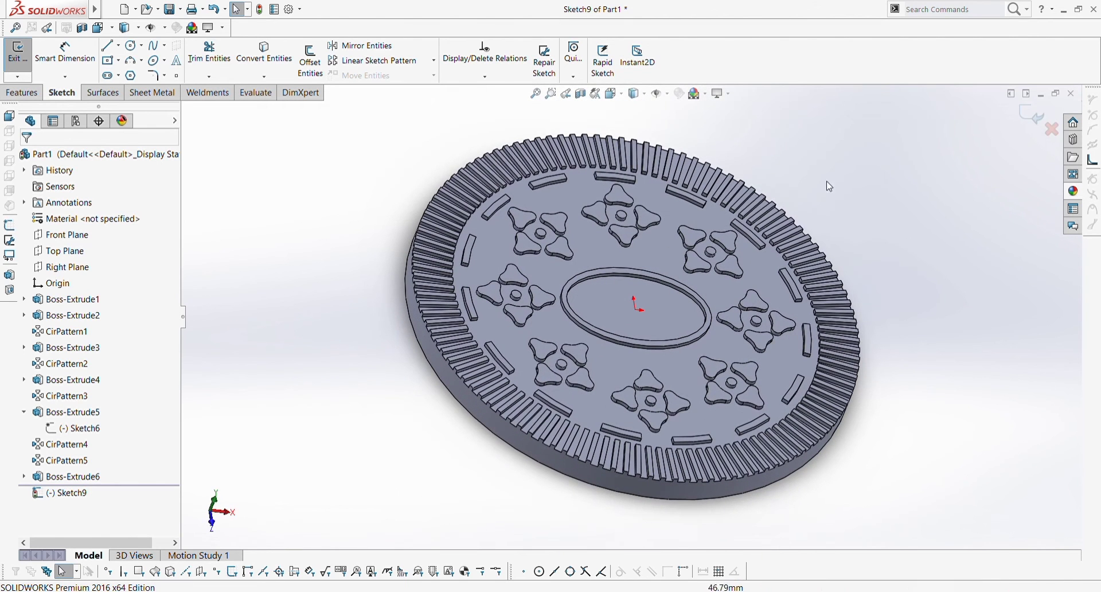
pyautogui.click(1031, 116)
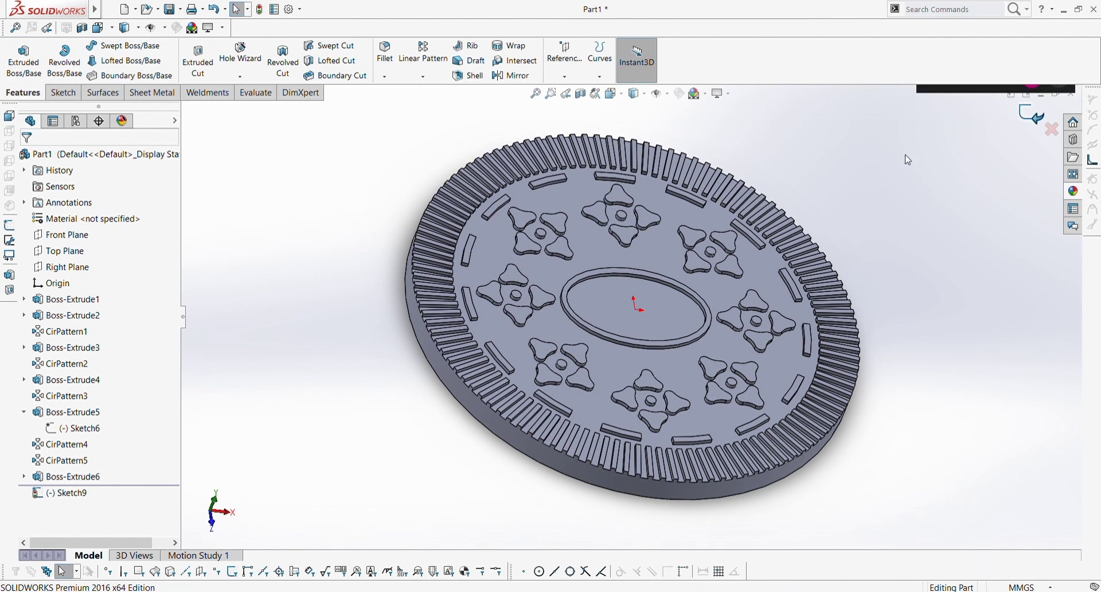
# Apply the Orange appearance from the Solid category to the whole part.
pyautogui.moveTo(785, 166); pyautogui.dragTo(781, 186, button='middle')
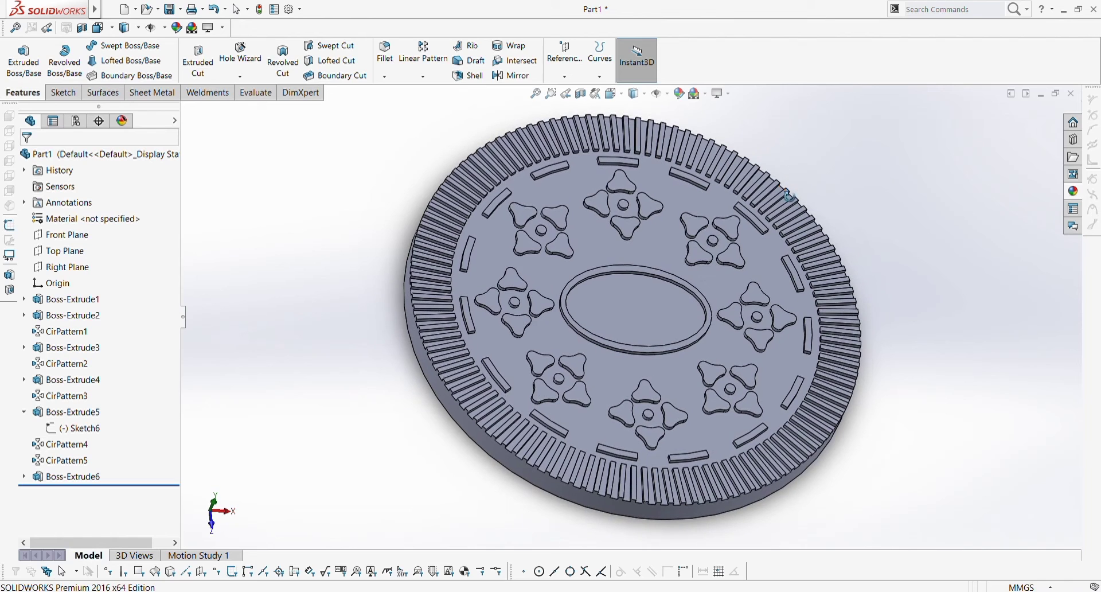
pyautogui.click(681, 94)
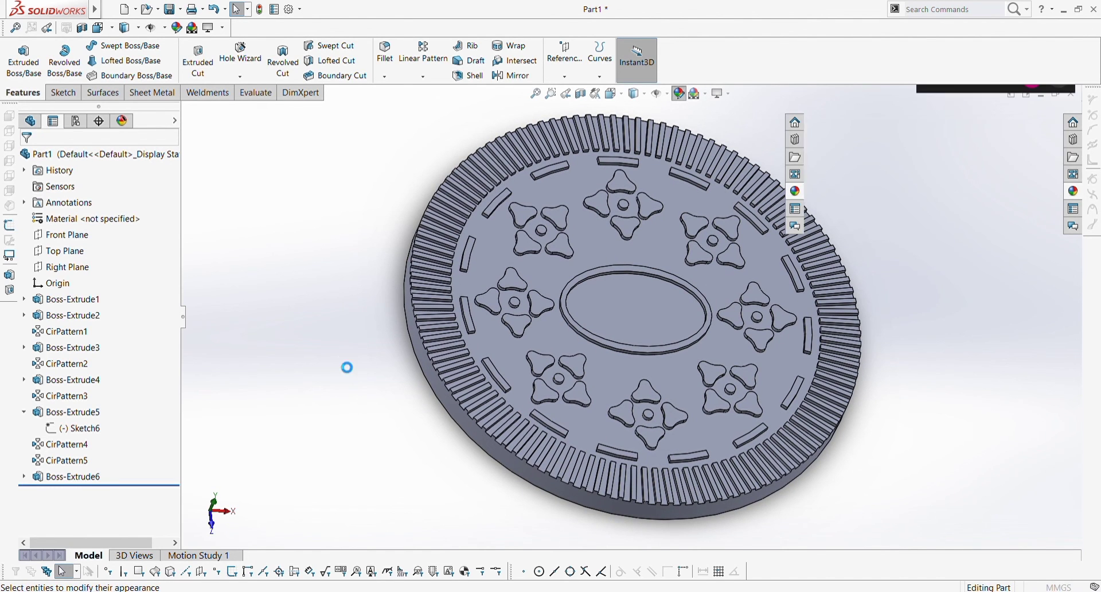
pyautogui.click(818, 132)
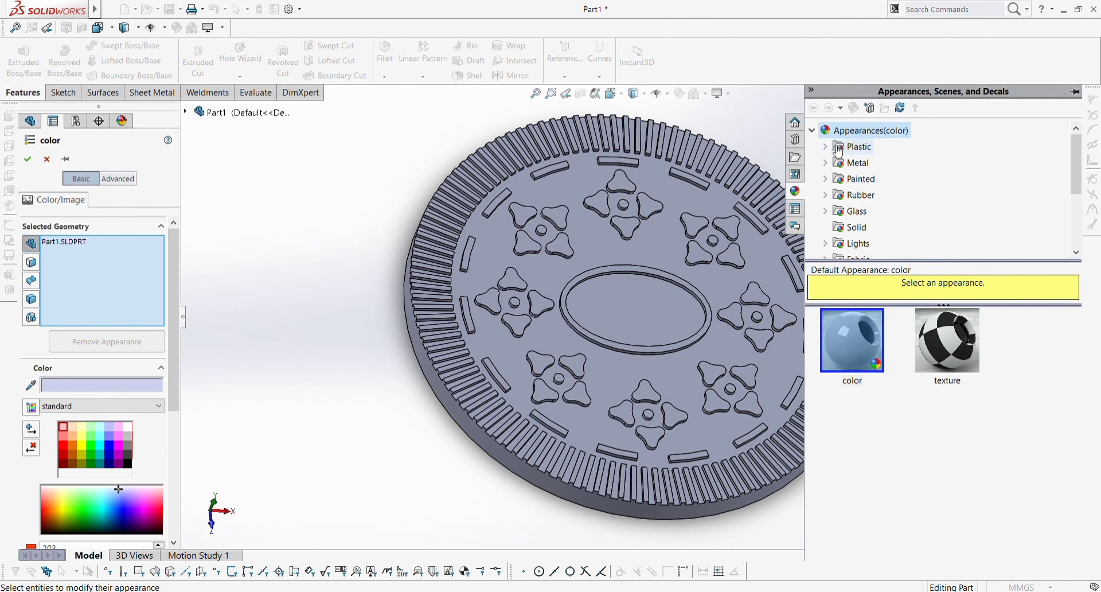
pyautogui.click(850, 227)
pyautogui.scroll(-3, 997, 369)
pyautogui.click(857, 332)
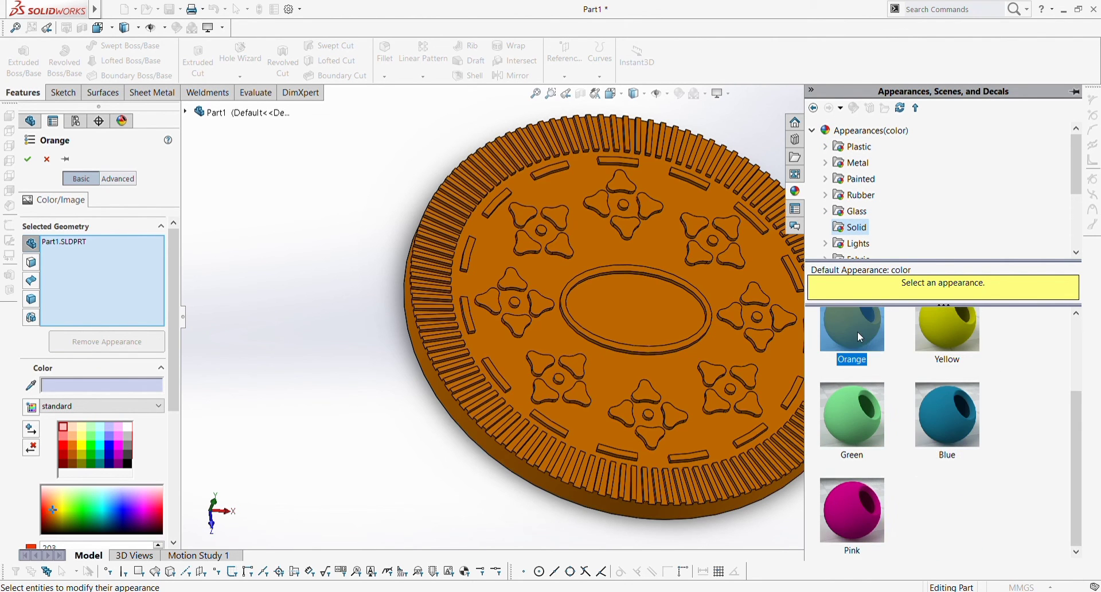
pyautogui.scroll(-6, 432, 455)
pyautogui.scroll(5, 432, 456)
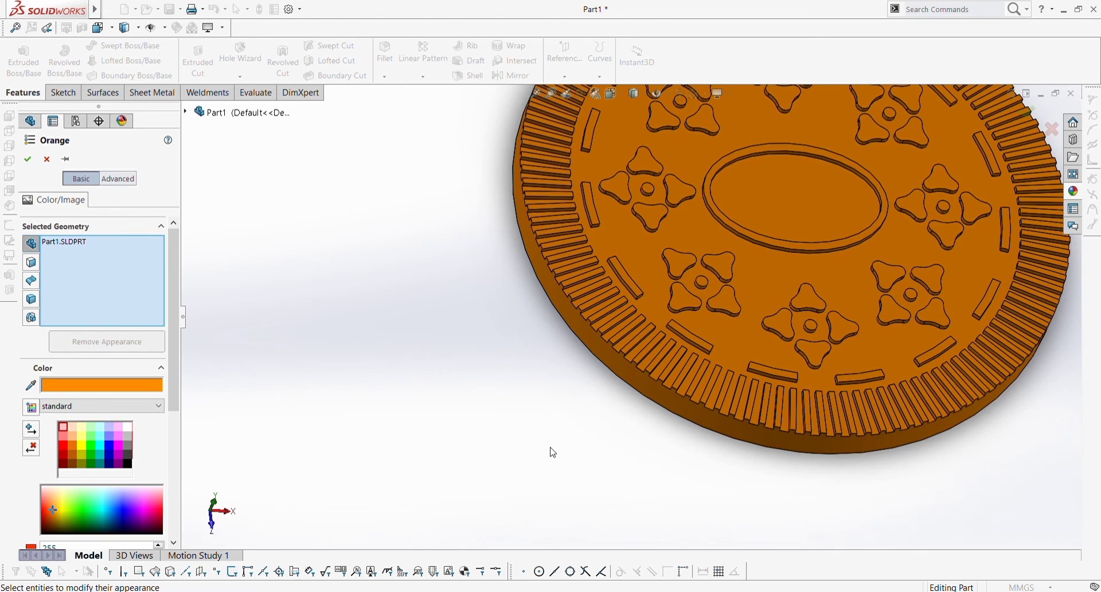
# Change the part's appearance colour to the dark brown standard swatch and inspect the disc.
pyautogui.moveTo(555, 446); pyautogui.dragTo(577, 386)
pyautogui.moveTo(551, 411); pyautogui.dragTo(568, 370, button='middle')
pyautogui.scroll(3, 545, 379)
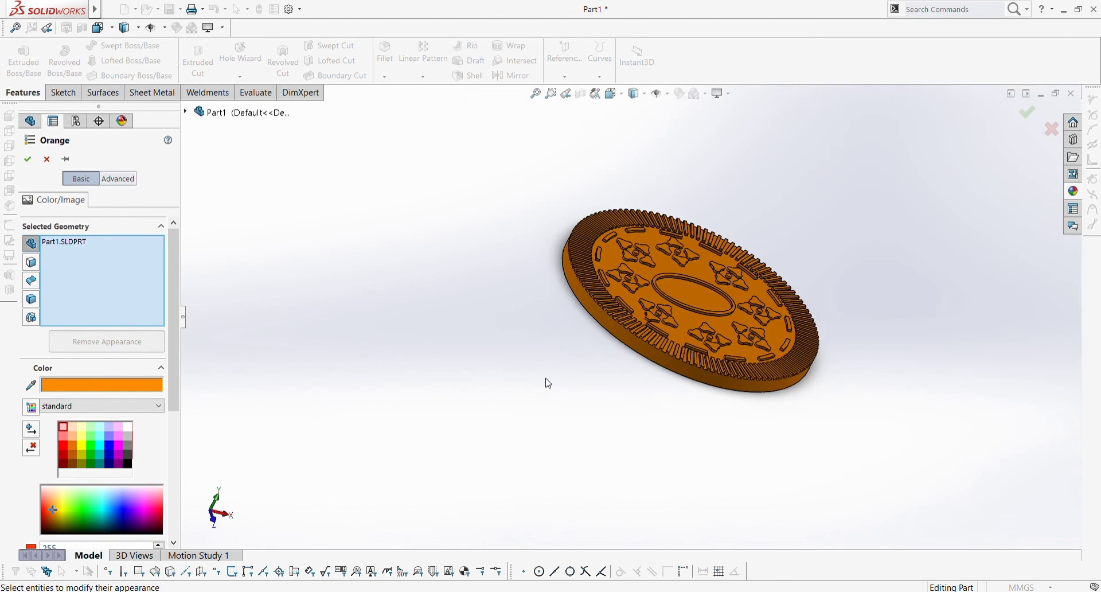
pyautogui.moveTo(802, 200); pyautogui.dragTo(753, 293, button='middle')
pyautogui.click(72, 462)
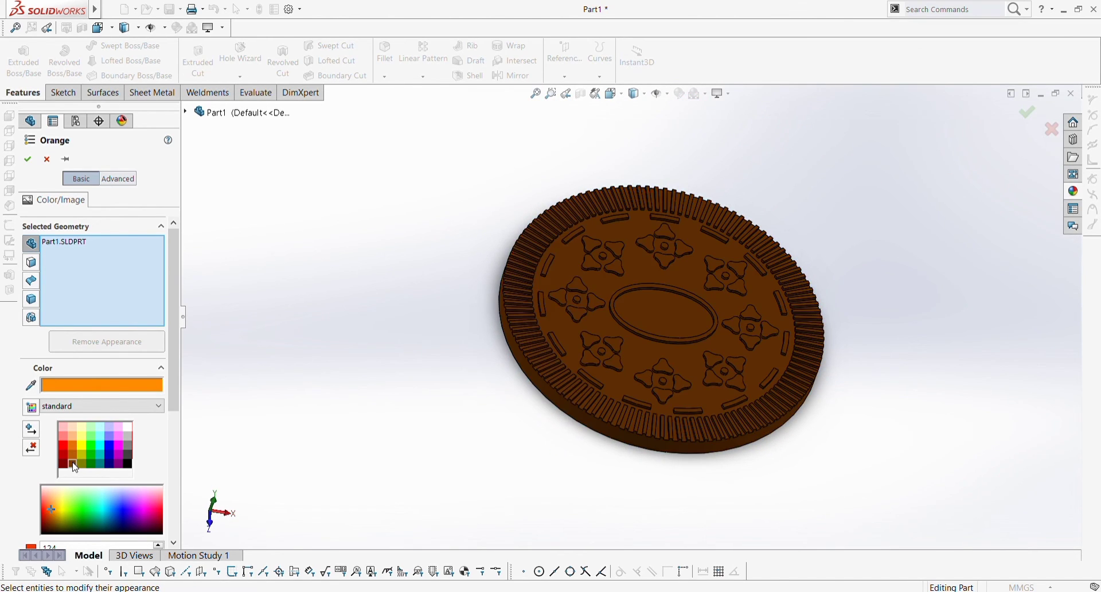
pyautogui.moveTo(574, 321); pyautogui.dragTo(363, 207, button='middle')
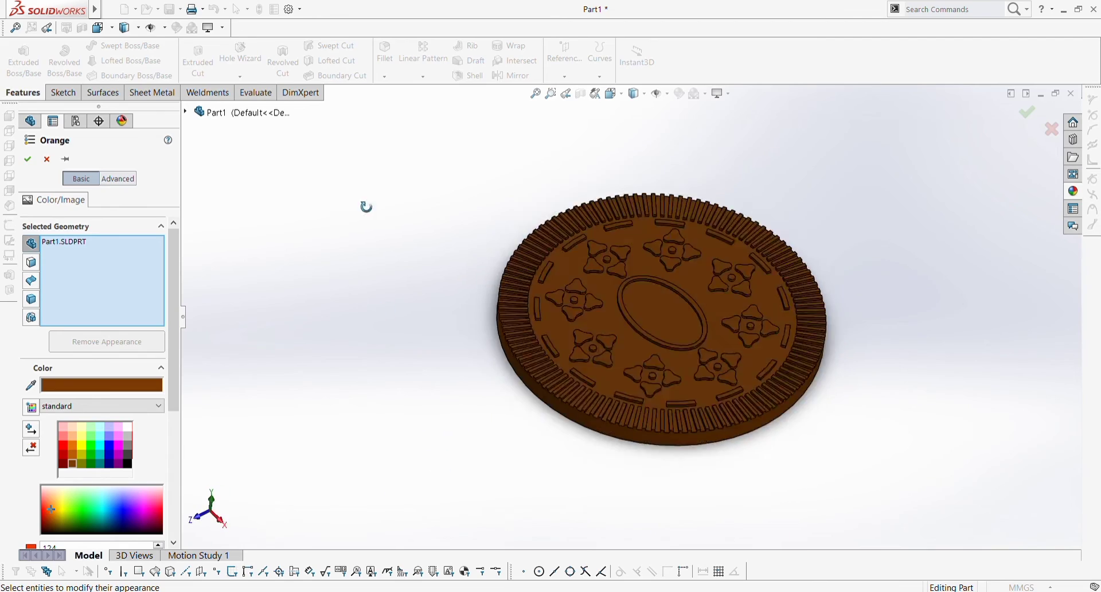
pyautogui.scroll(-5, 676, 265)
pyautogui.moveTo(255, 424); pyautogui.dragTo(257, 472, button='middle')
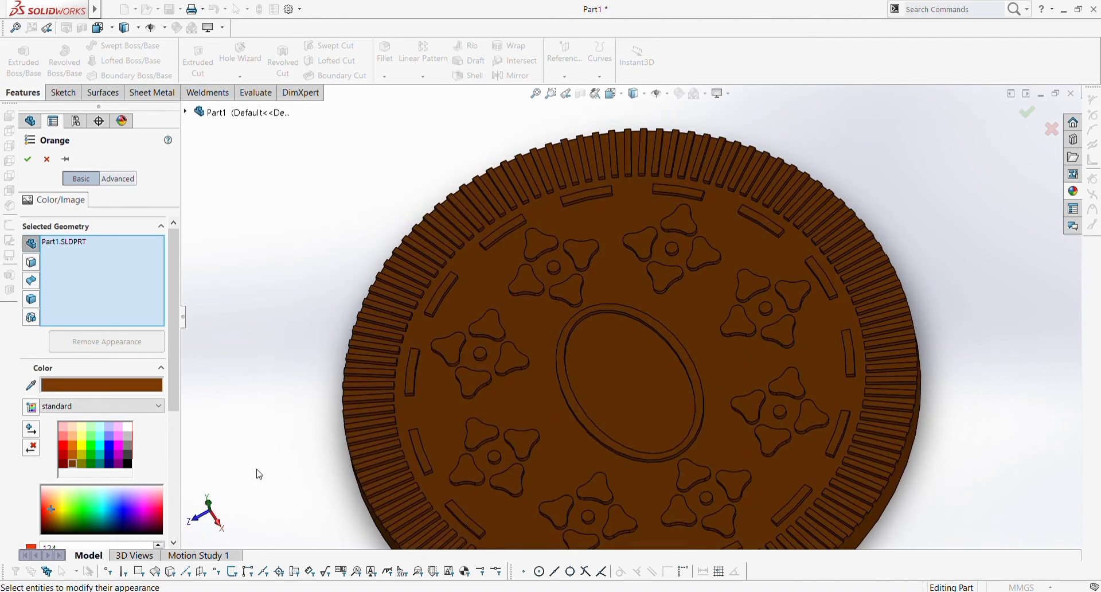
pyautogui.scroll(2, 447, 383)
pyautogui.moveTo(447, 383); pyautogui.dragTo(310, 425, button='middle')
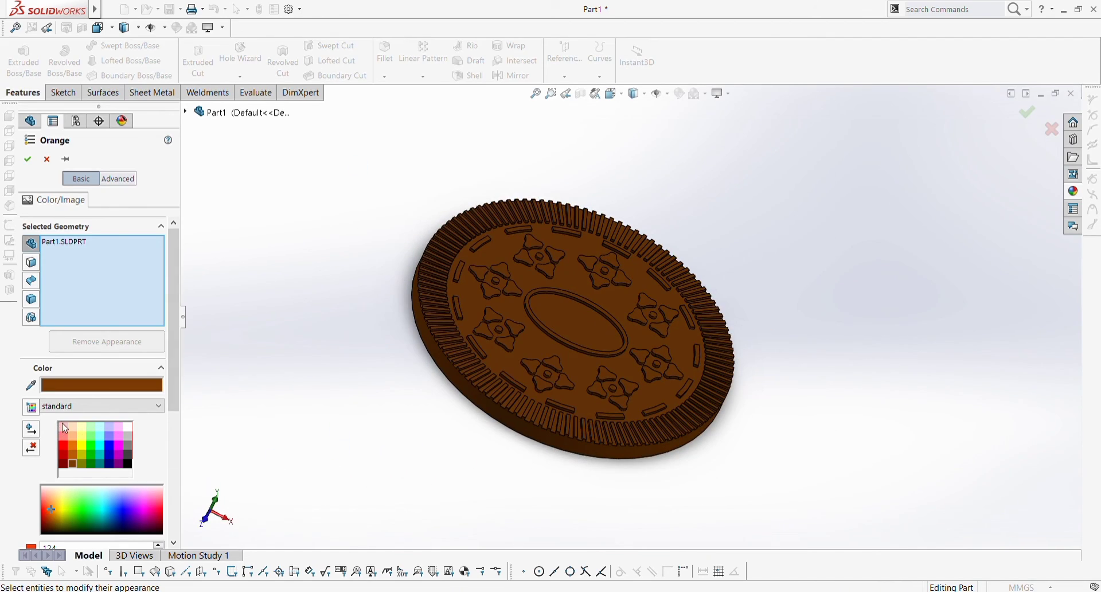
# Pick a dark reddish-brown from the colour spectrum for the part and accept the appearance.
pyautogui.click(46, 514)
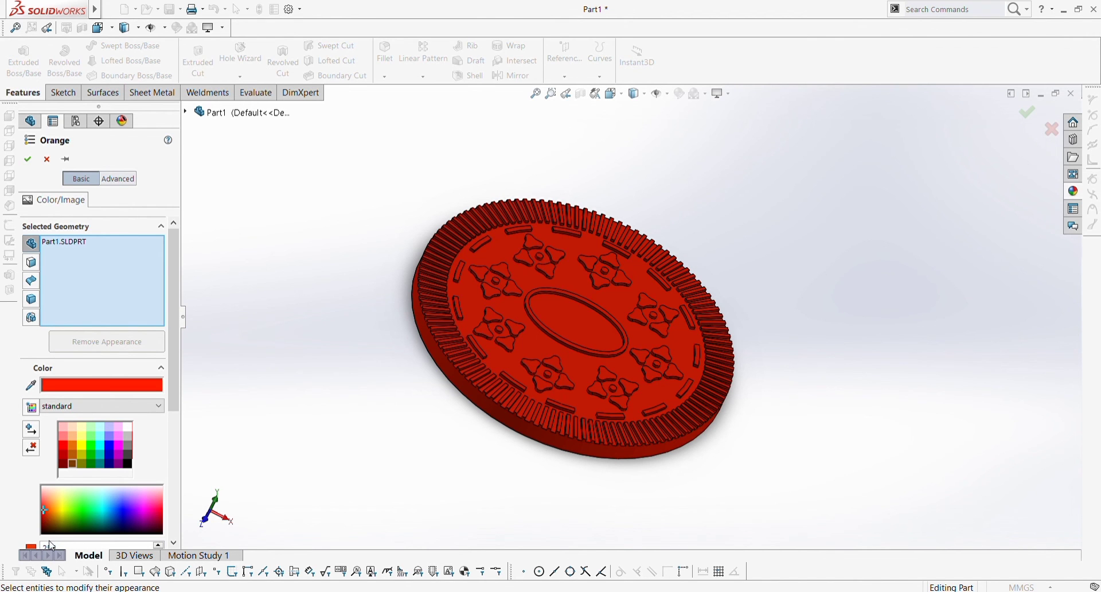
pyautogui.click(46, 523)
pyautogui.moveTo(327, 316)
pyautogui.mouseDown(button='middle')
pyautogui.moveTo(321, 354)
pyautogui.moveTo(243, 240)
pyautogui.moveTo(263, 378)
pyautogui.moveTo(315, 372)
pyautogui.moveTo(363, 155)
pyautogui.moveTo(412, 269)
pyautogui.mouseUp(button='middle')
pyautogui.click(1027, 112)
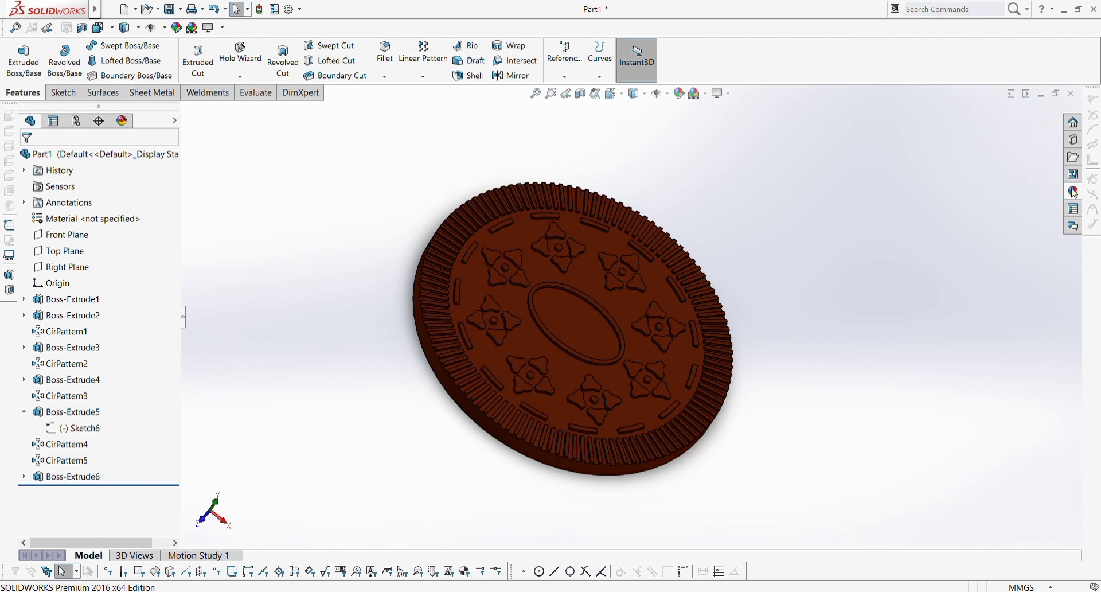
# Try to apply the solid White appearance directly onto the disc in the model view.
pyautogui.click(1073, 193)
pyautogui.moveTo(363, 376); pyautogui.dragTo(358, 348, button='middle')
pyautogui.click(1074, 192)
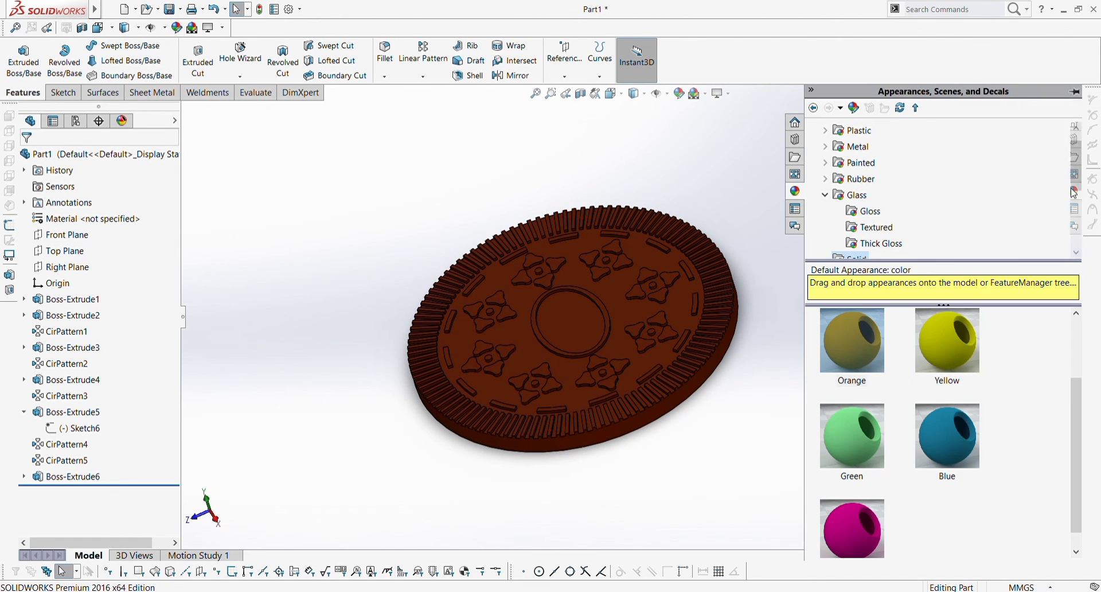
pyautogui.click(868, 370)
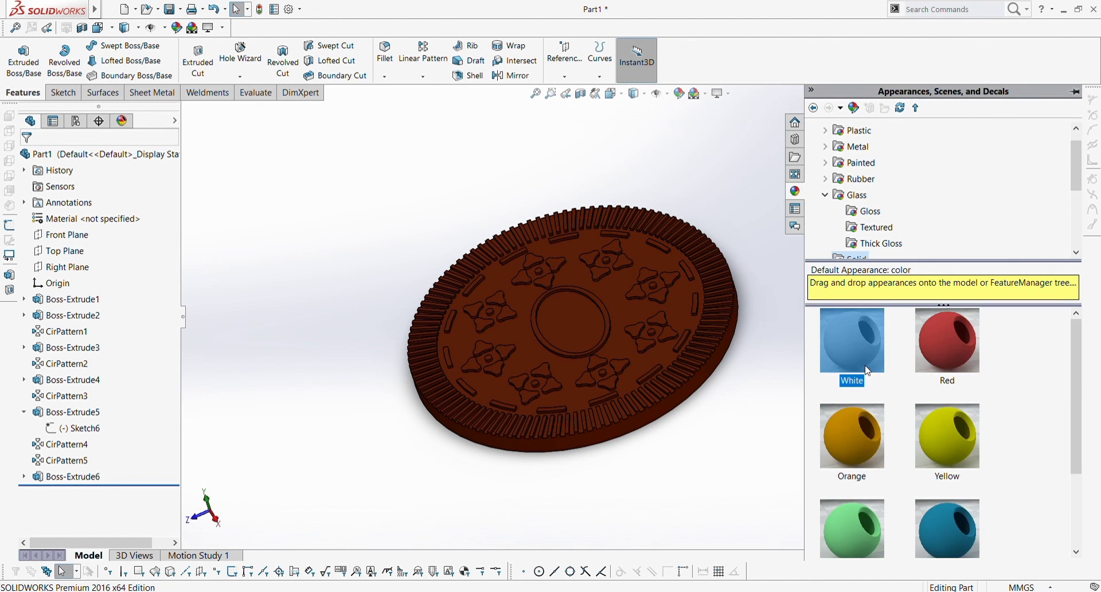
pyautogui.moveTo(852, 352); pyautogui.dragTo(644, 340)
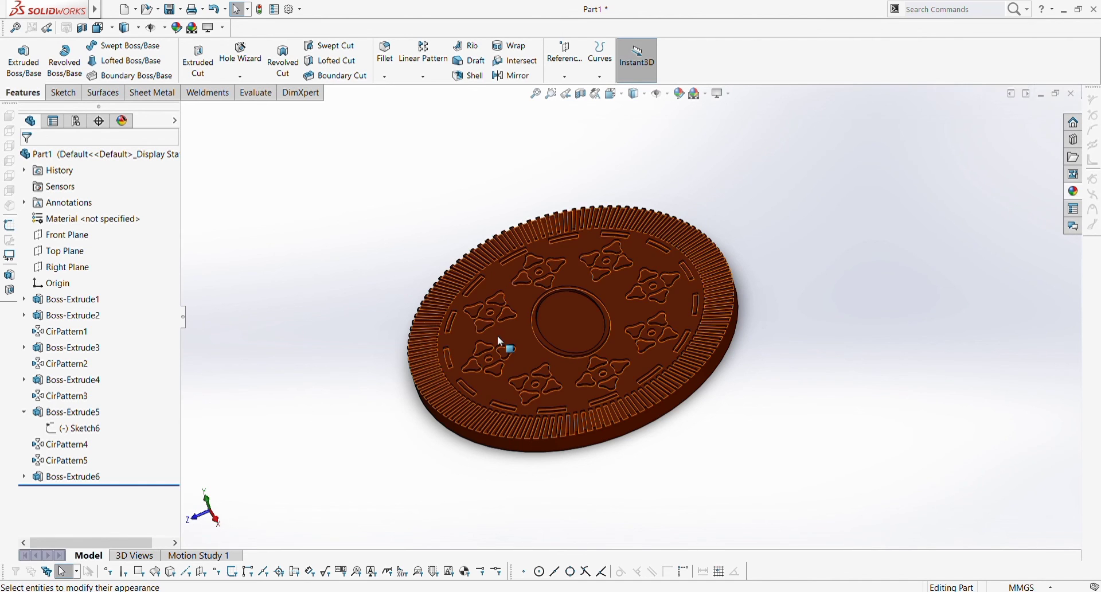
pyautogui.click(497, 336)
pyautogui.click(281, 337)
# Edit the part's applied appearance and replace it with the solid White appearance.
pyautogui.click(122, 122)
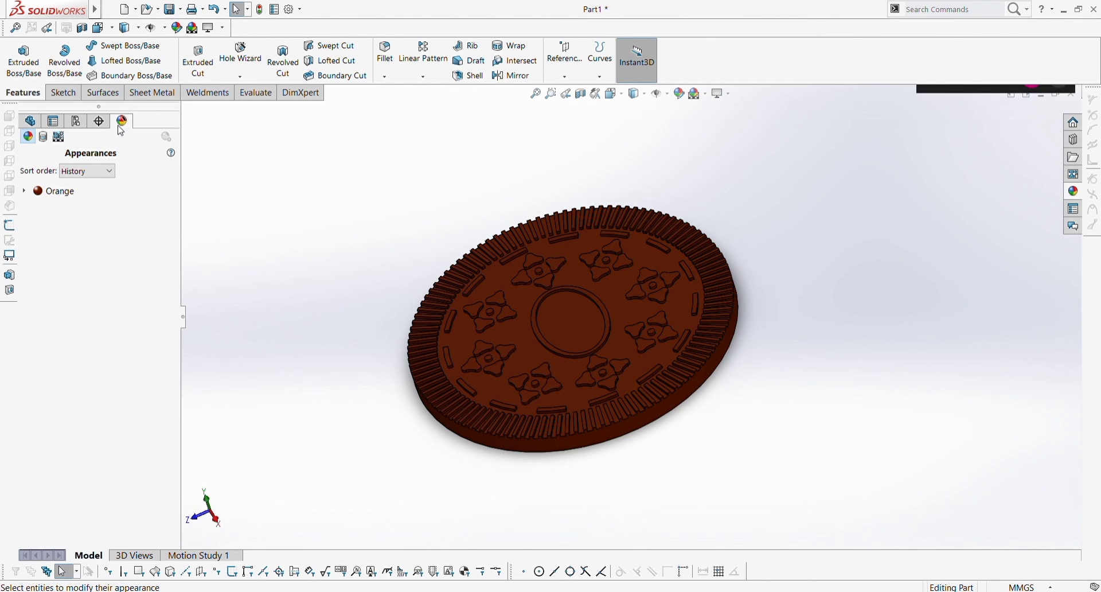
pyautogui.click(84, 228)
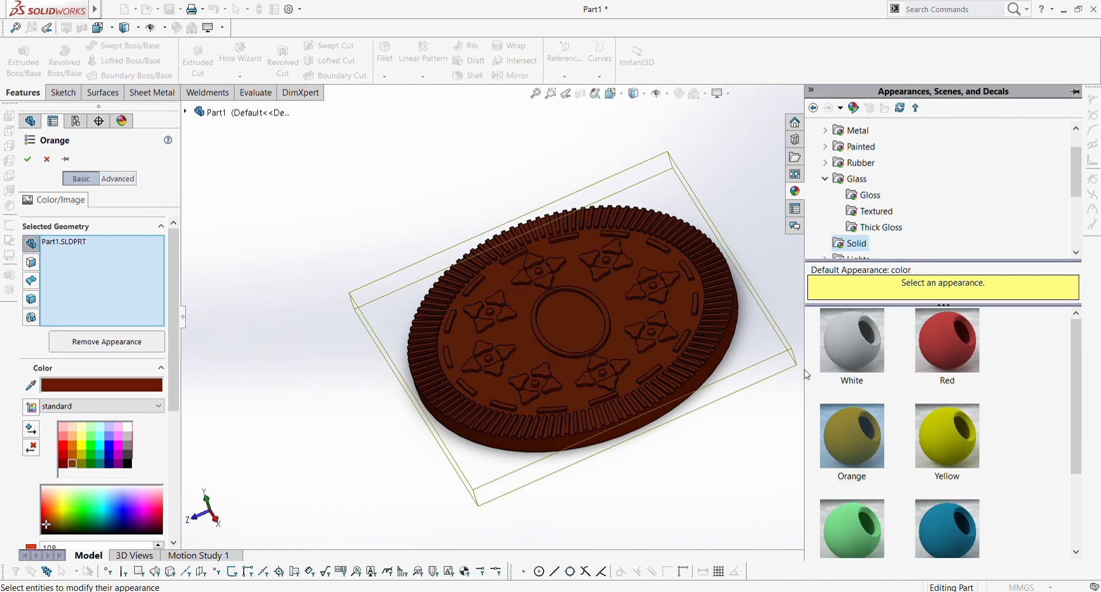
pyautogui.click(834, 352)
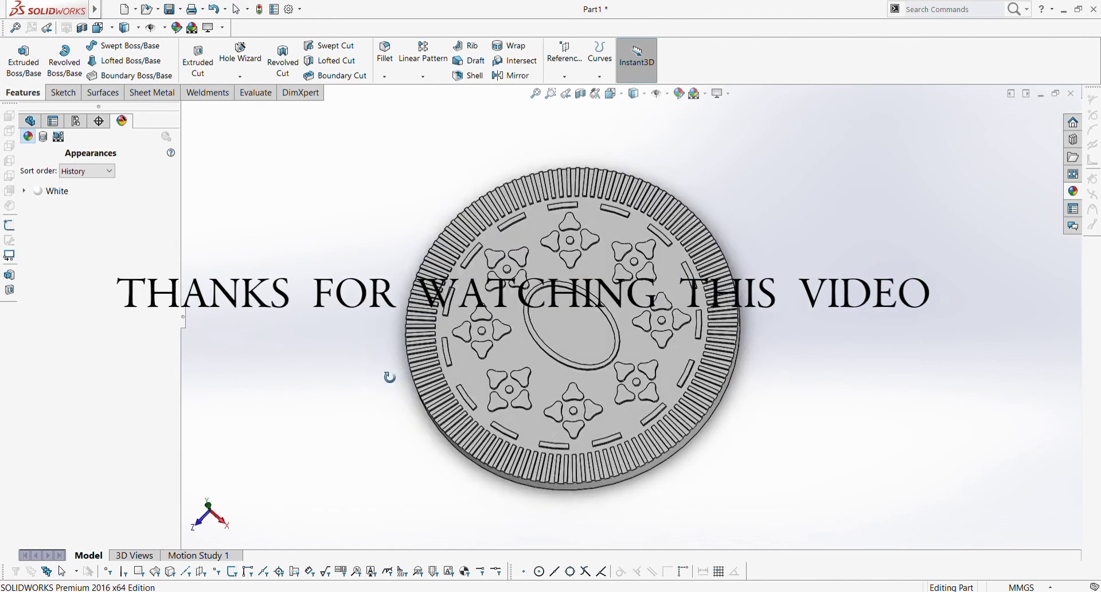